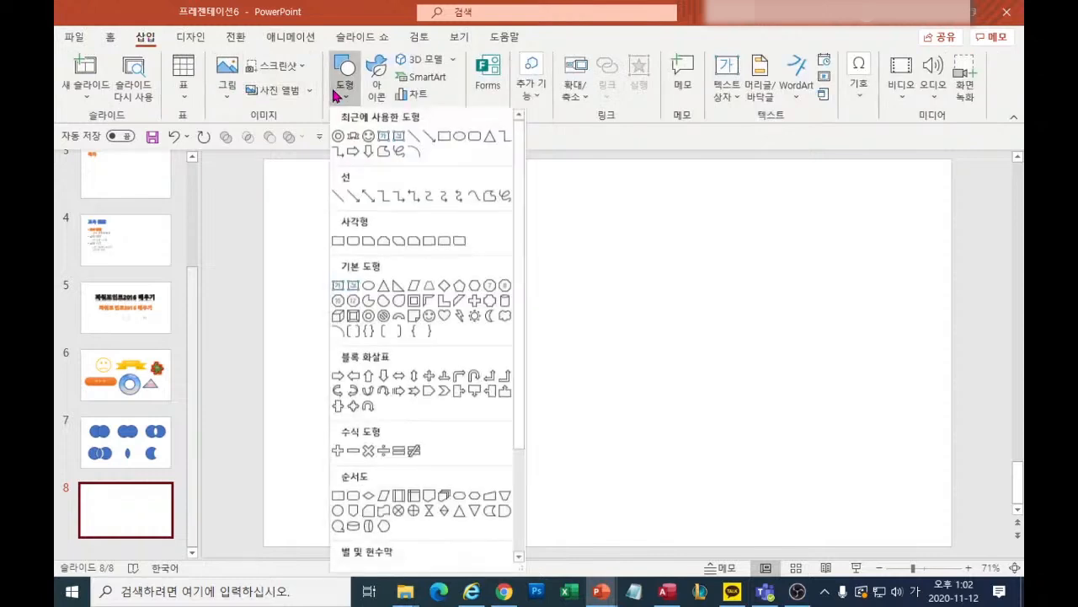
# Step: Draw a circle about 4.18 cm wide on slide 8 and a left block arrow about 3.51 × 2.58 cm overlapping its right side
pyautogui.click(368, 286)
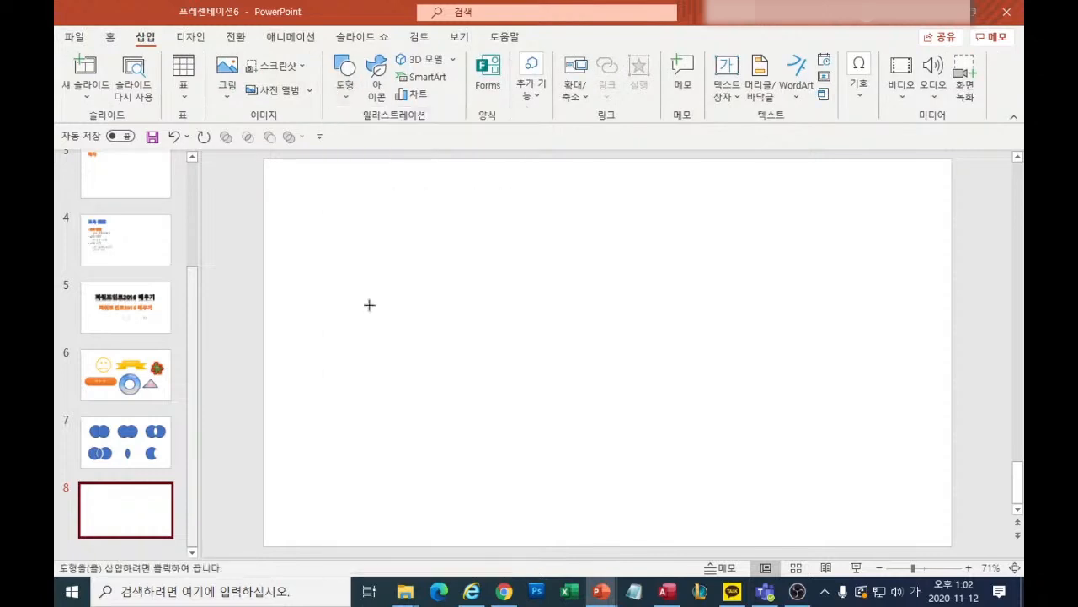
pyautogui.moveTo(363, 287); pyautogui.dragTo(448, 343)
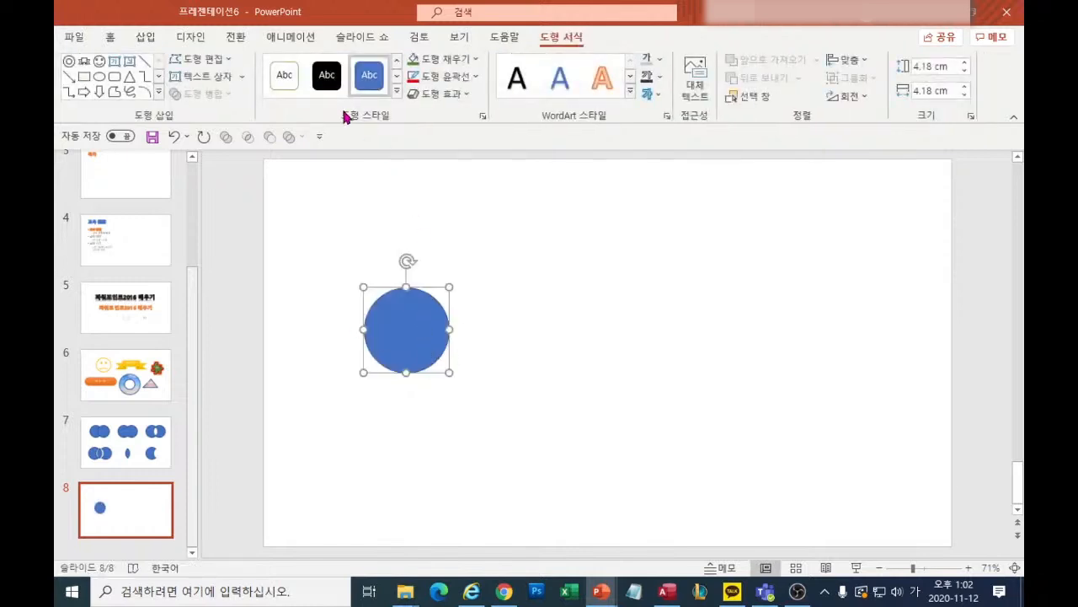
pyautogui.click(146, 40)
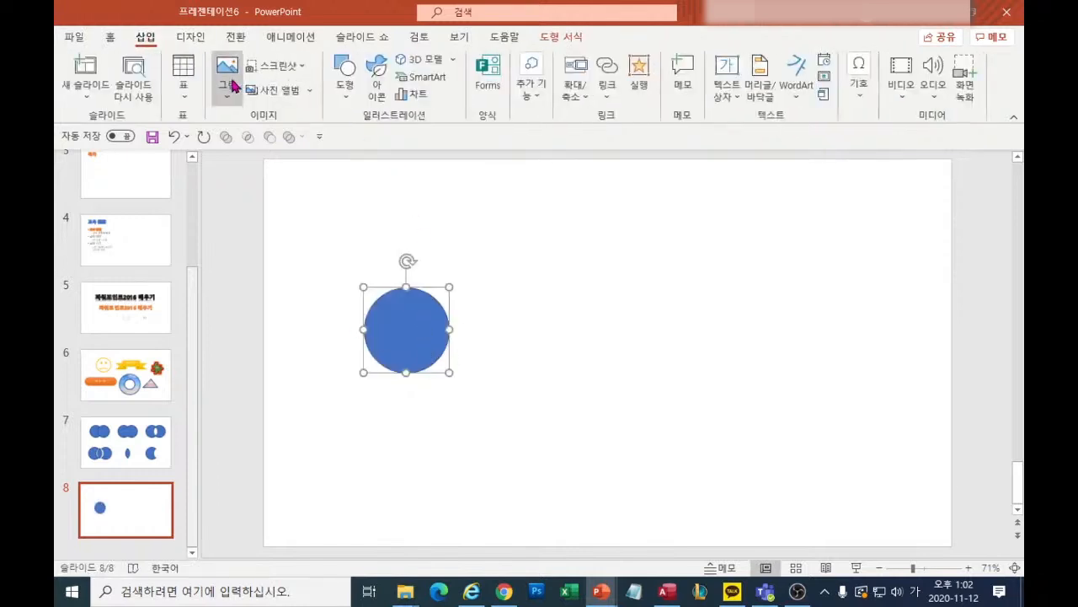
pyautogui.click(344, 89)
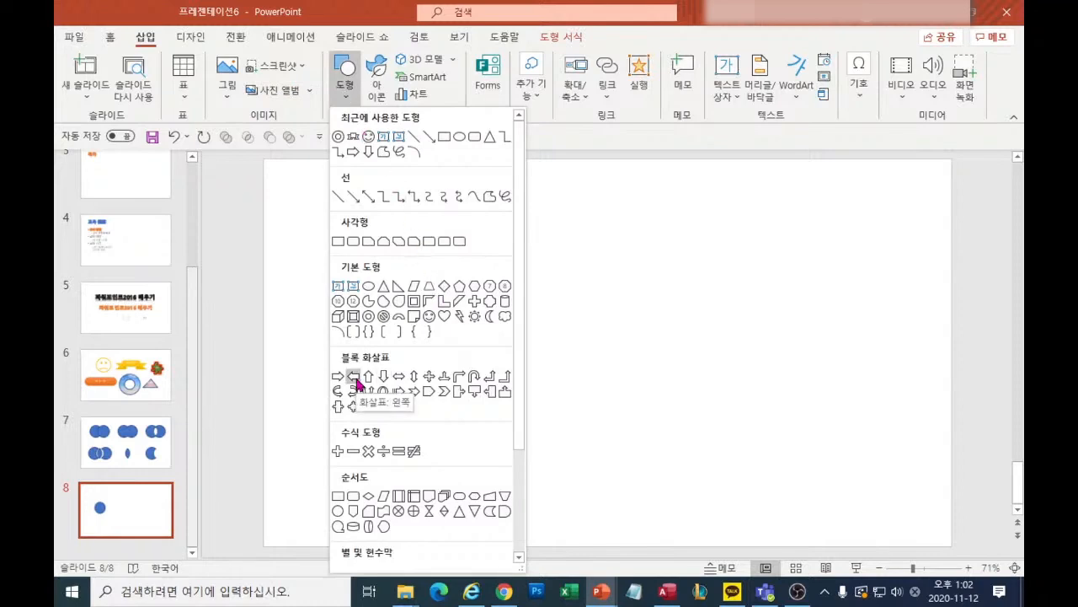
pyautogui.click(357, 382)
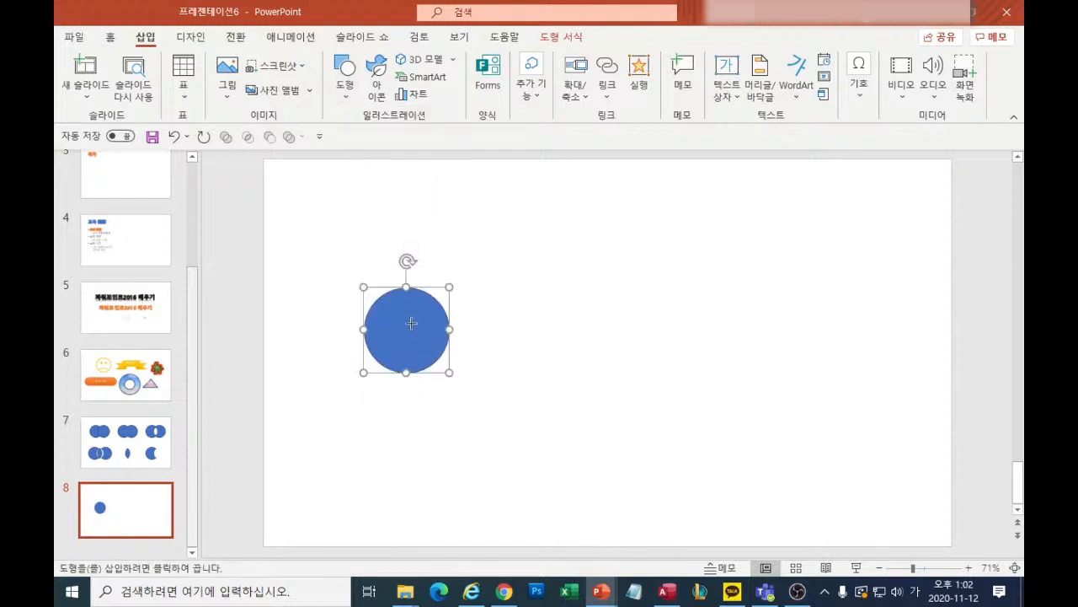
pyautogui.moveTo(434, 338)
pyautogui.mouseDown()
pyautogui.moveTo(480, 372)
pyautogui.moveTo(432, 342)
pyautogui.moveTo(436, 352)
pyautogui.mouseUp()
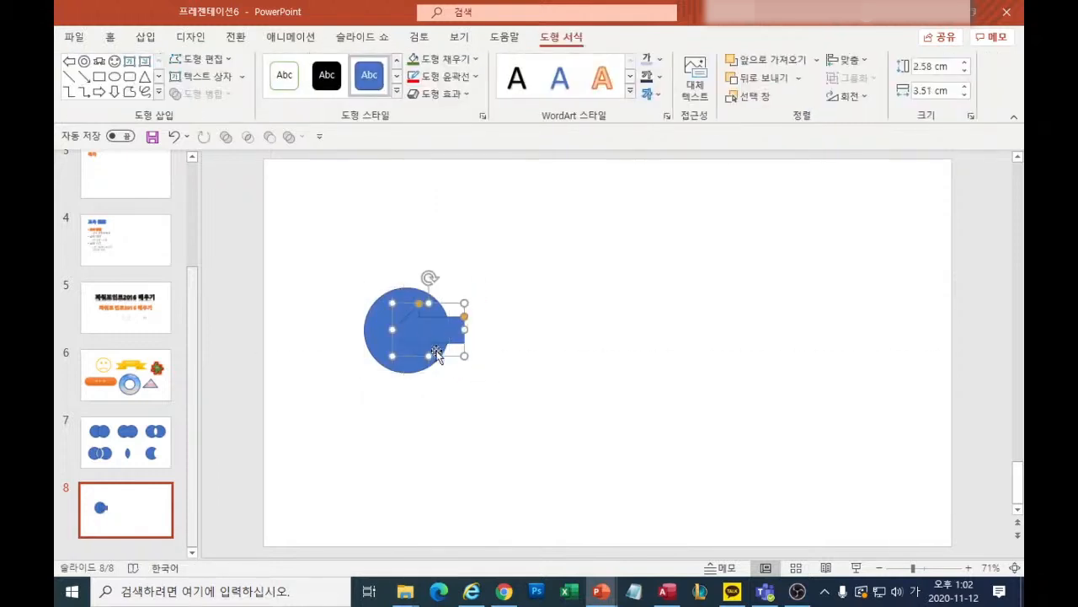
pyautogui.click(484, 384)
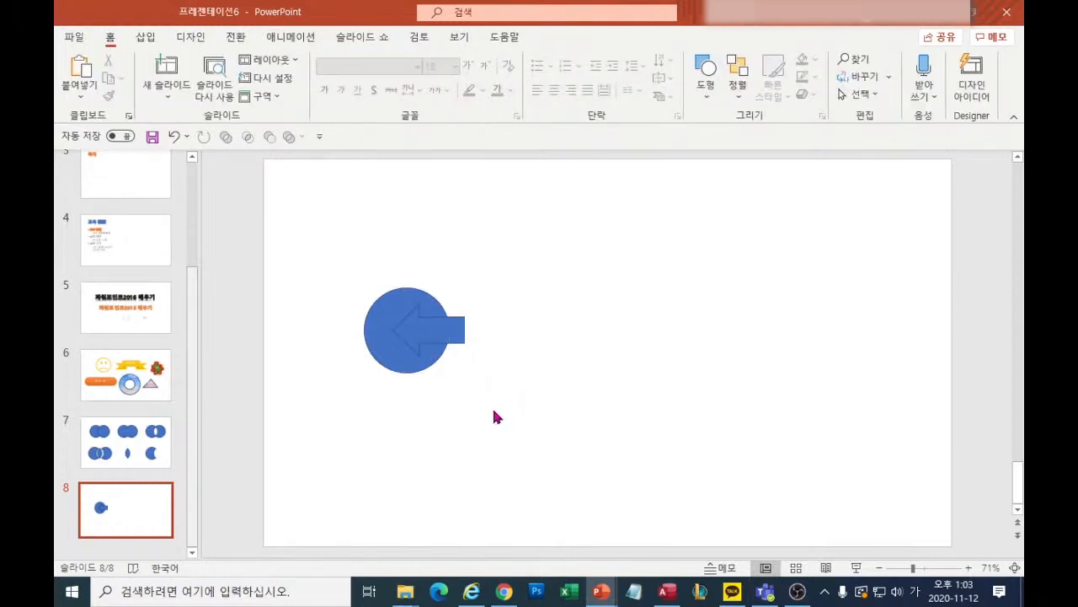
# Step: Shift the arrow slightly down on the circle, then align the circle and arrow with each other using Align Middle
pyautogui.moveTo(524, 418); pyautogui.dragTo(342, 207)
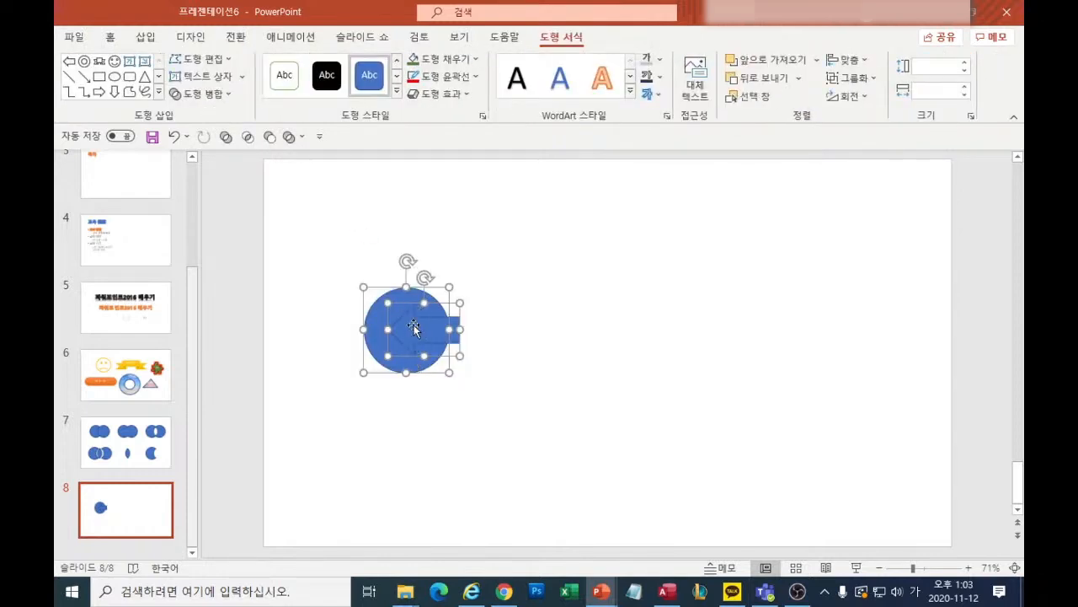
pyautogui.click(493, 360)
pyautogui.moveTo(442, 330); pyautogui.dragTo(443, 344)
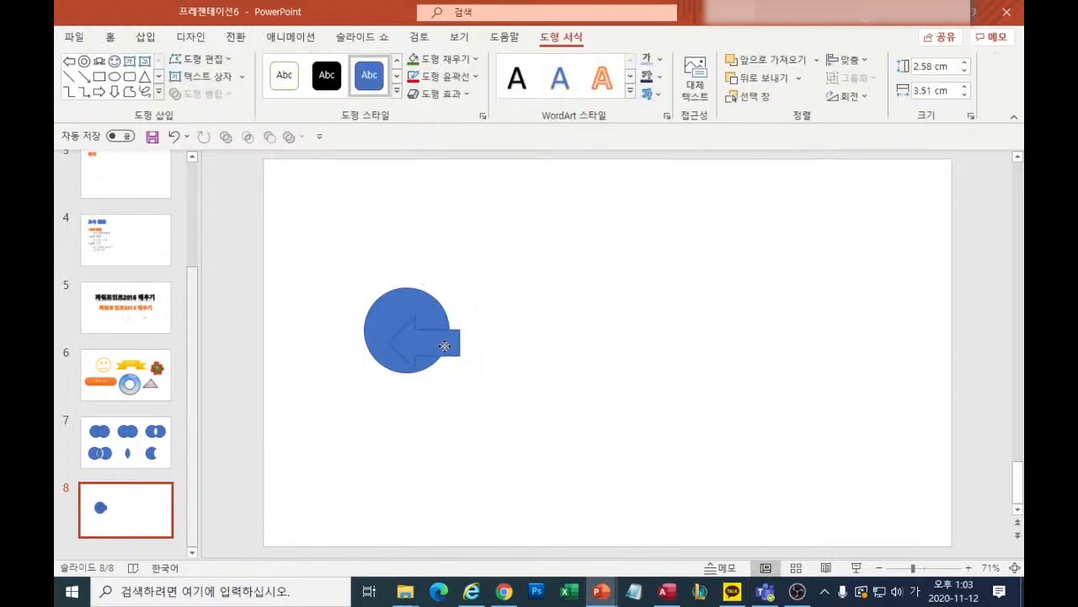
pyautogui.moveTo(534, 414); pyautogui.dragTo(330, 217)
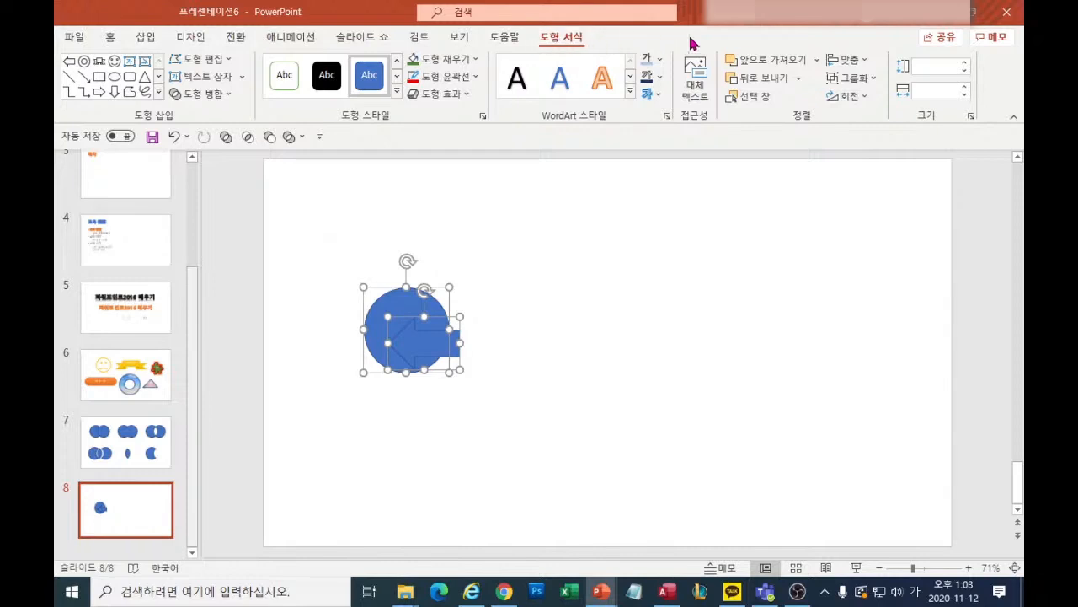
pyautogui.click(860, 67)
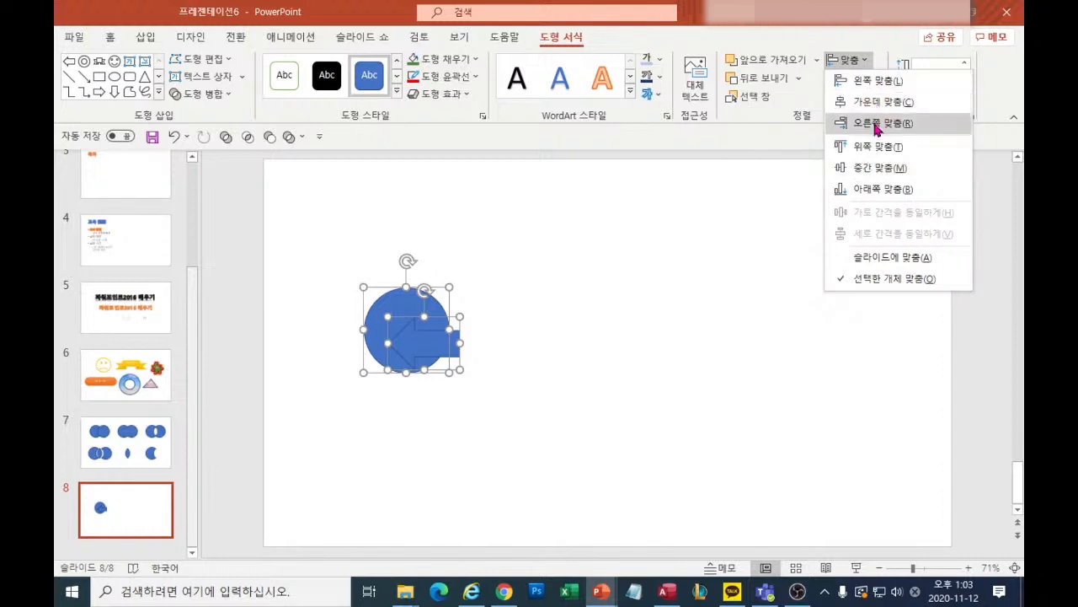
pyautogui.click(876, 172)
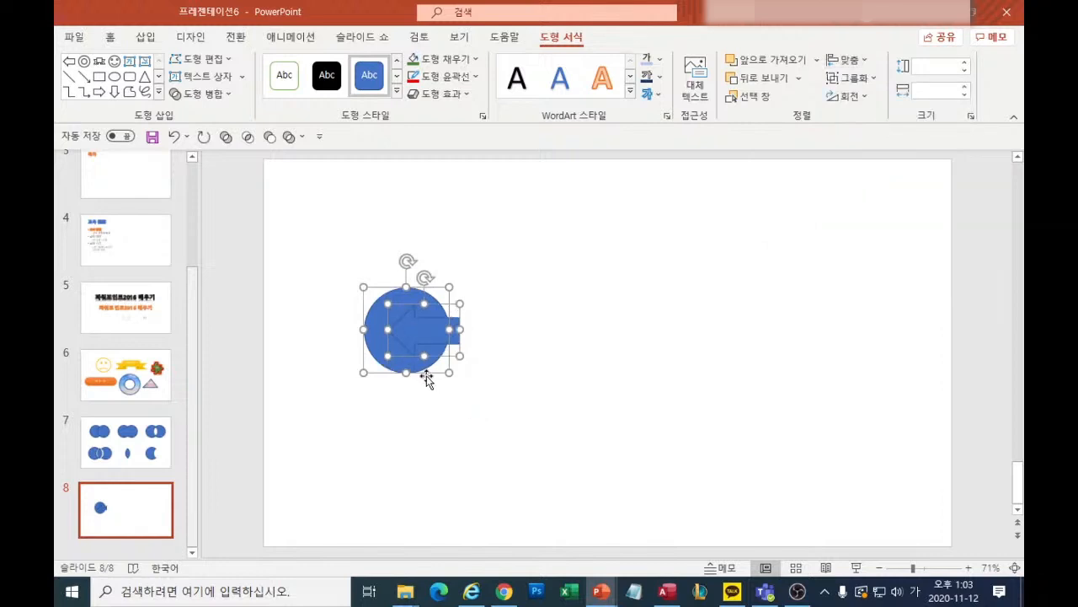
# Step: Subtract the arrow from the circle with Merge Shapes to leave an arrow-shaped cut-out
pyautogui.click(228, 96)
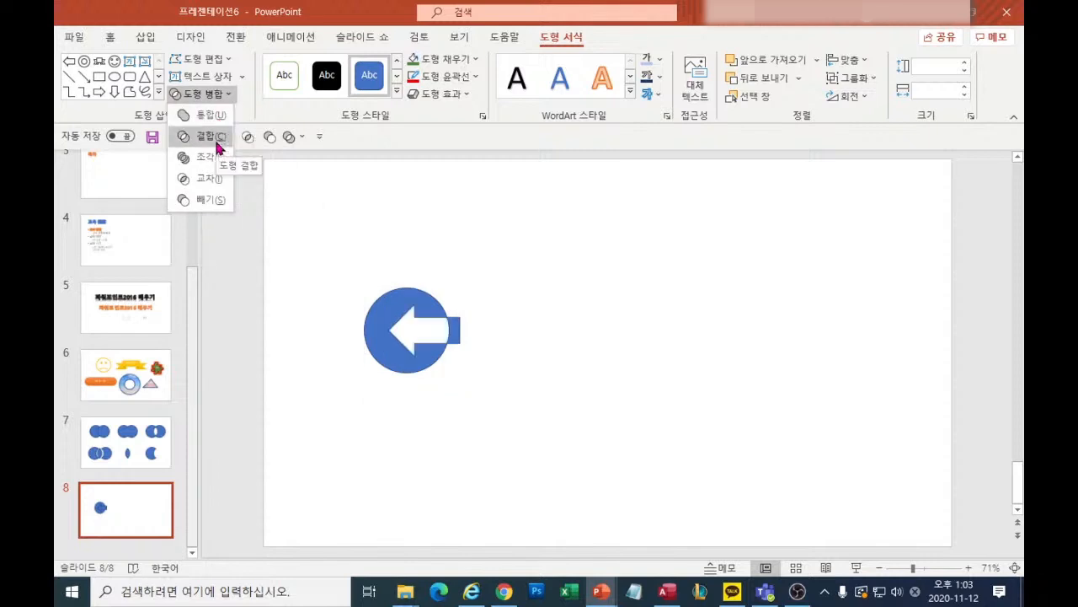
pyautogui.click(211, 201)
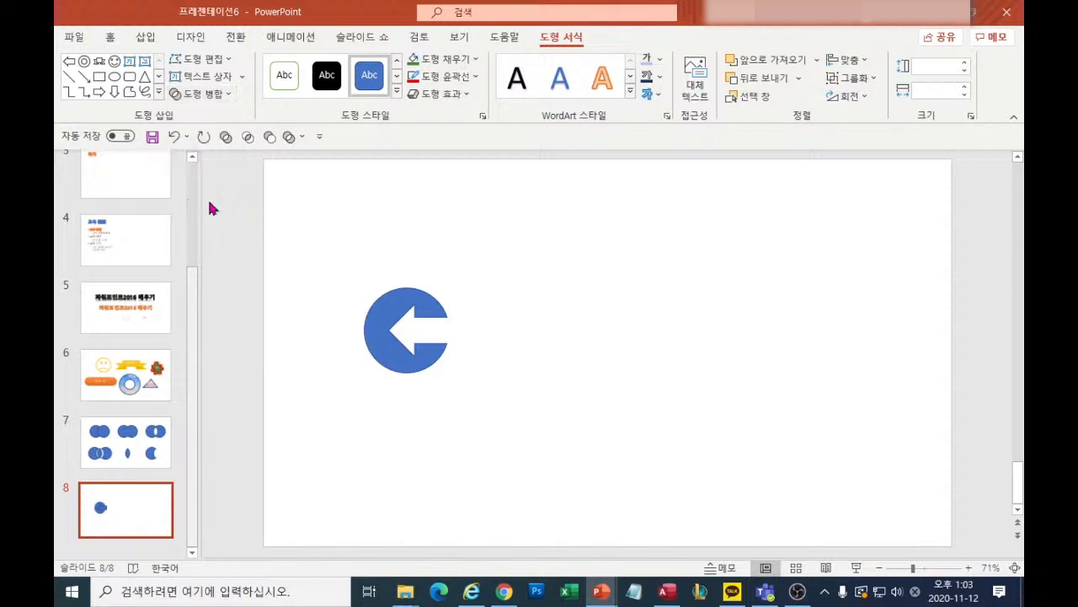
pyautogui.click(657, 442)
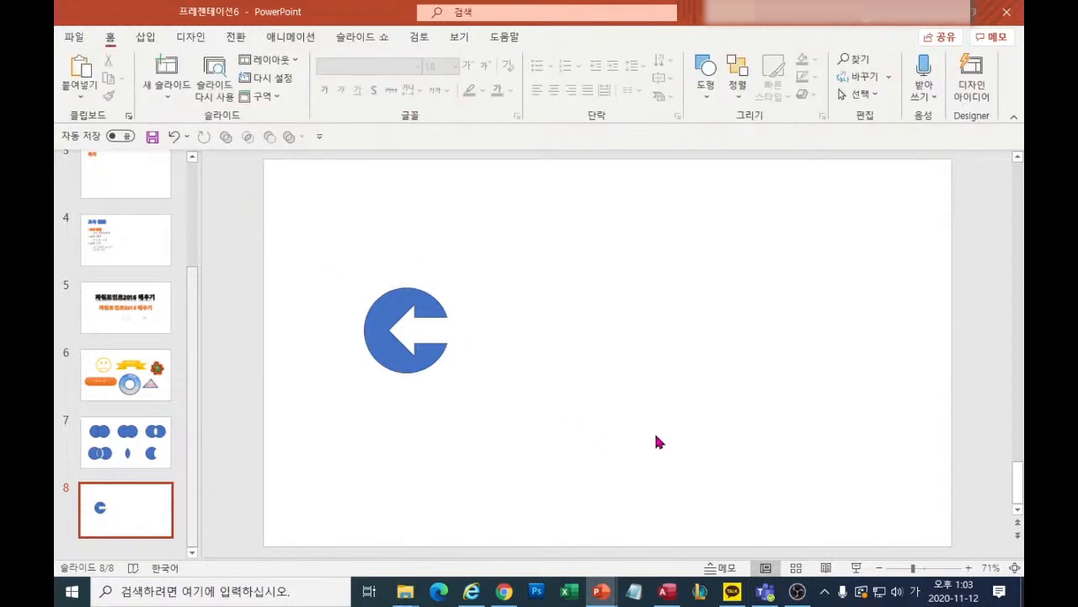
# Step: Apply the green theme style from the last row of theme styles to the cut-out circle and move it slightly up and left
pyautogui.click(398, 341)
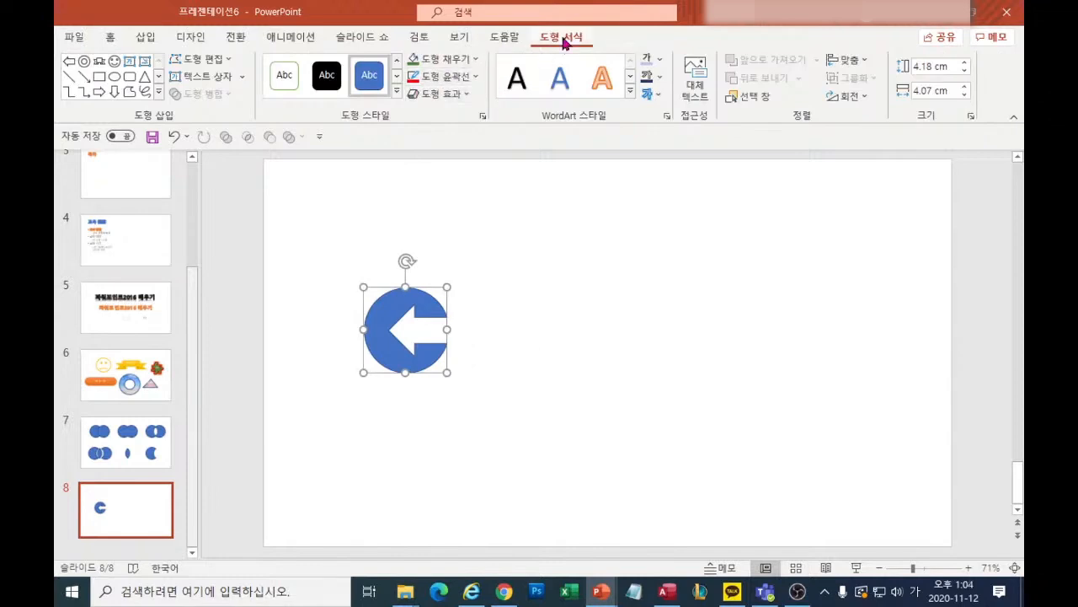
pyautogui.click(476, 61)
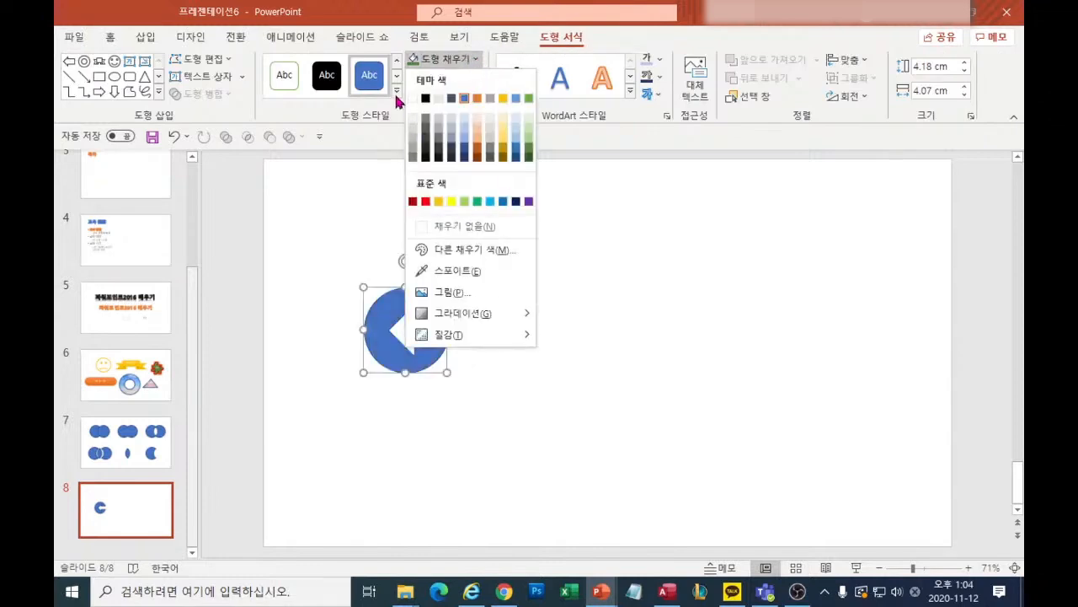
pyautogui.click(396, 89)
pyautogui.click(394, 87)
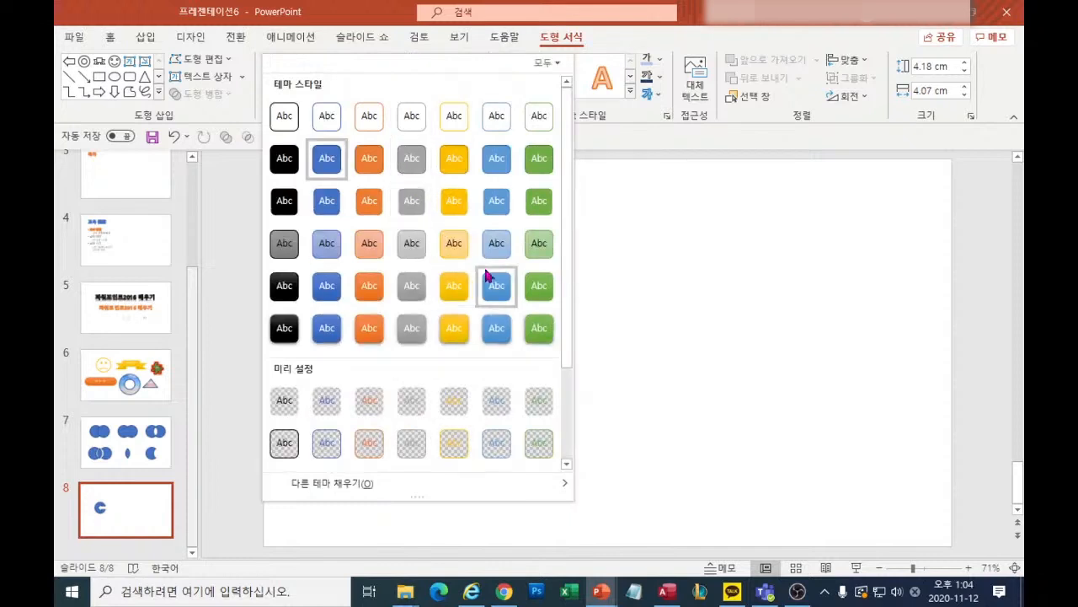
pyautogui.click(537, 288)
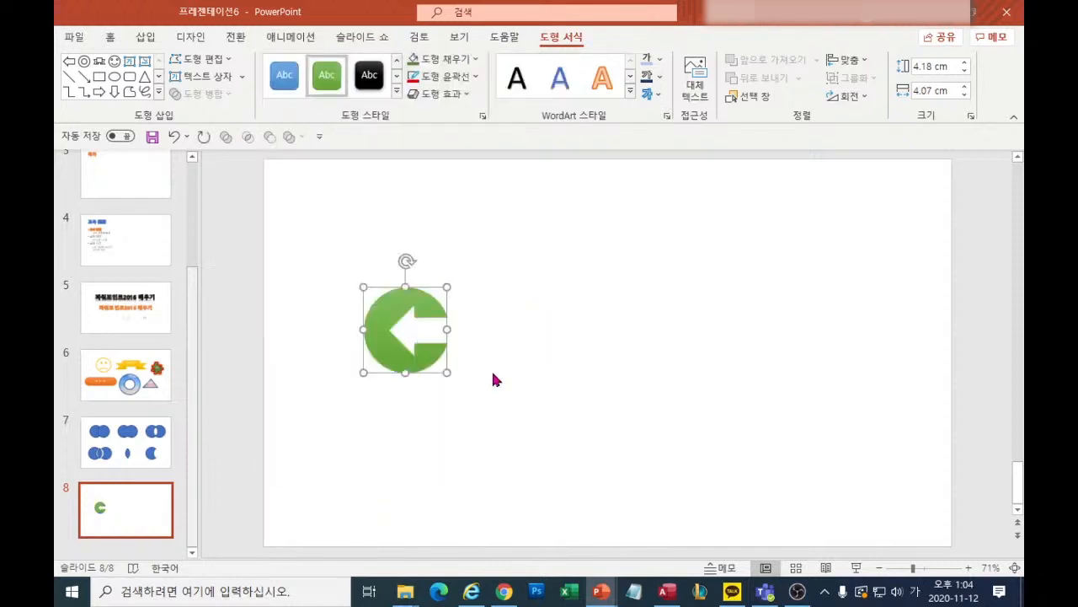
pyautogui.click(395, 88)
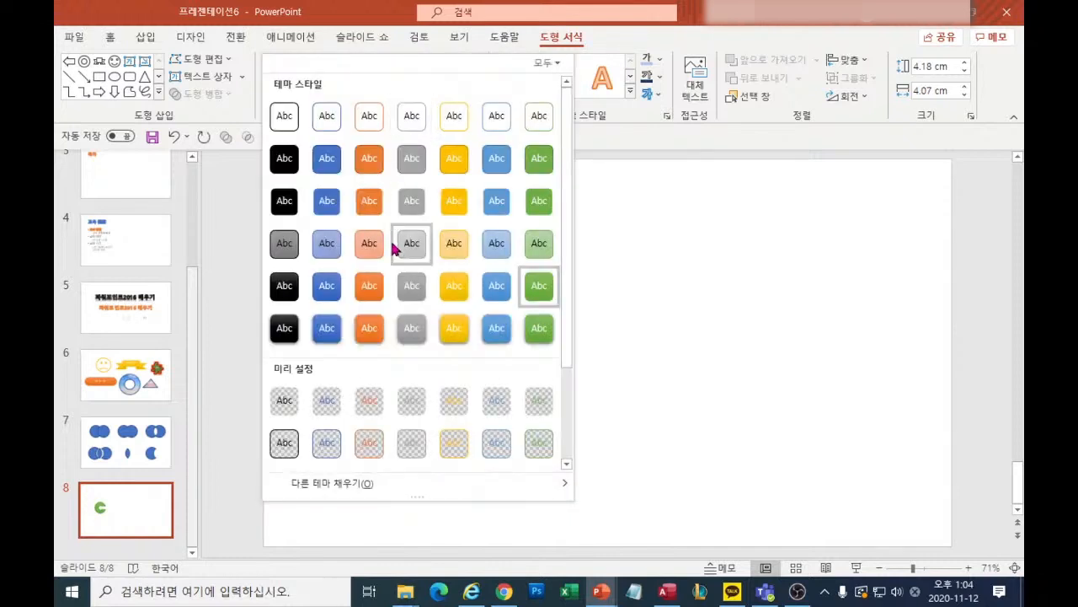
pyautogui.click(544, 337)
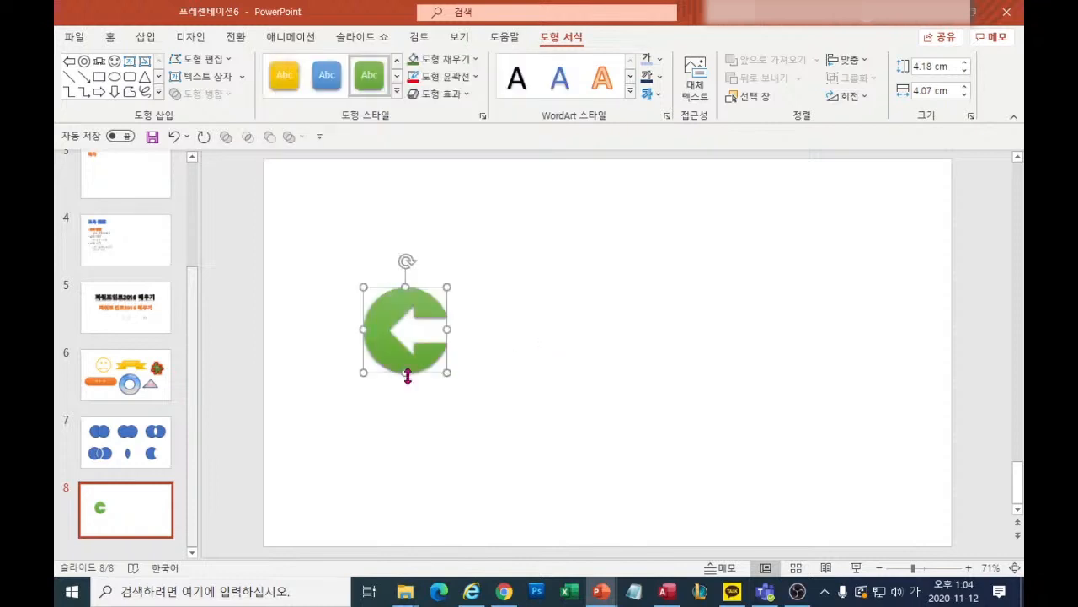
pyautogui.click(550, 357)
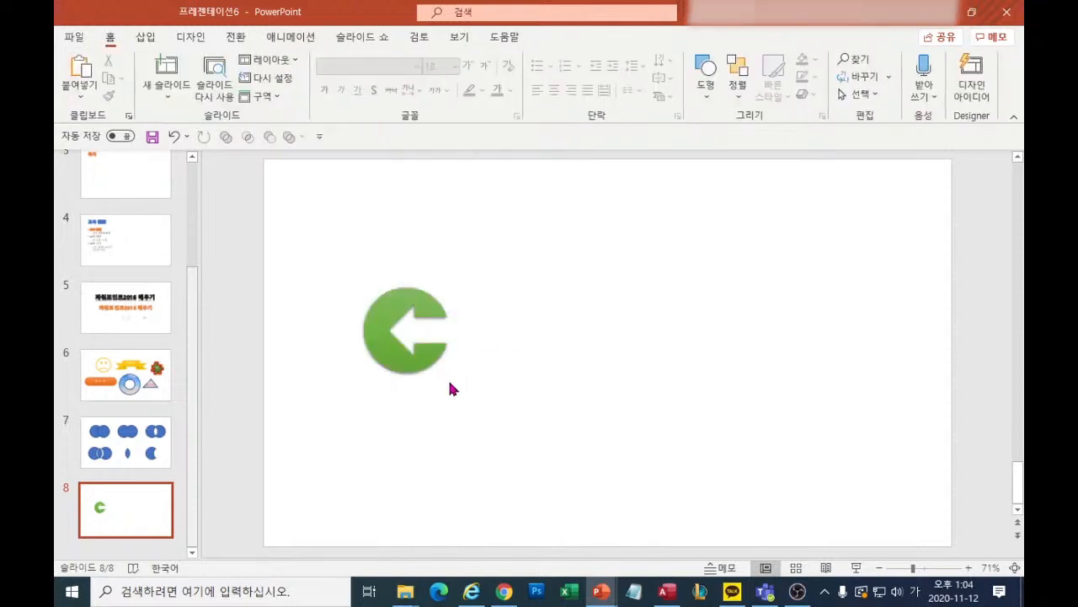
pyautogui.moveTo(399, 357); pyautogui.dragTo(378, 304)
pyautogui.click(474, 337)
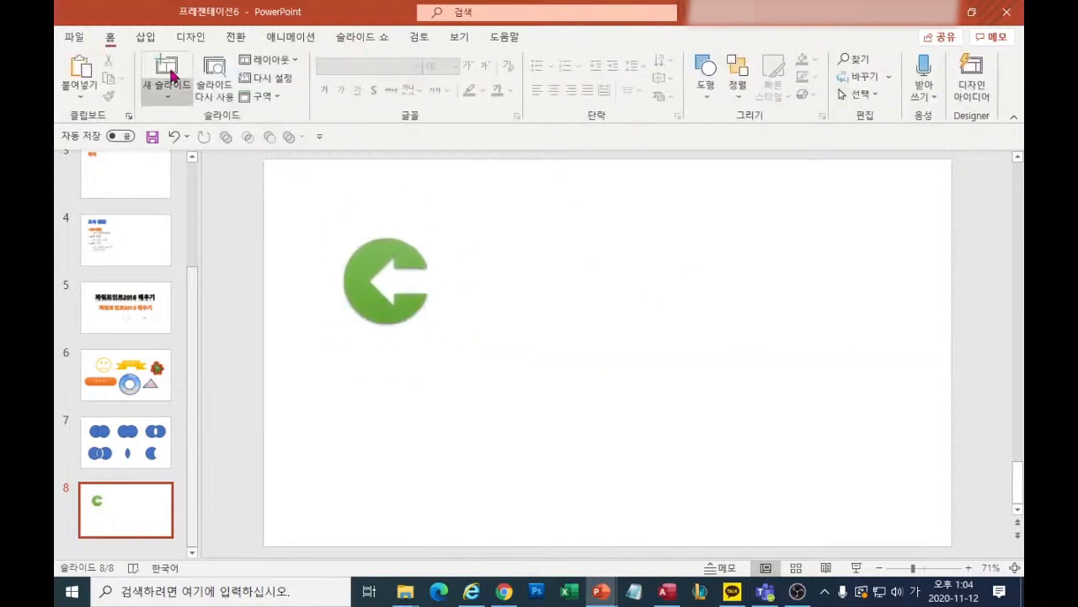
# Step: Draw a second circle about 4.18 cm wide to the right of the green shape
pyautogui.click(146, 36)
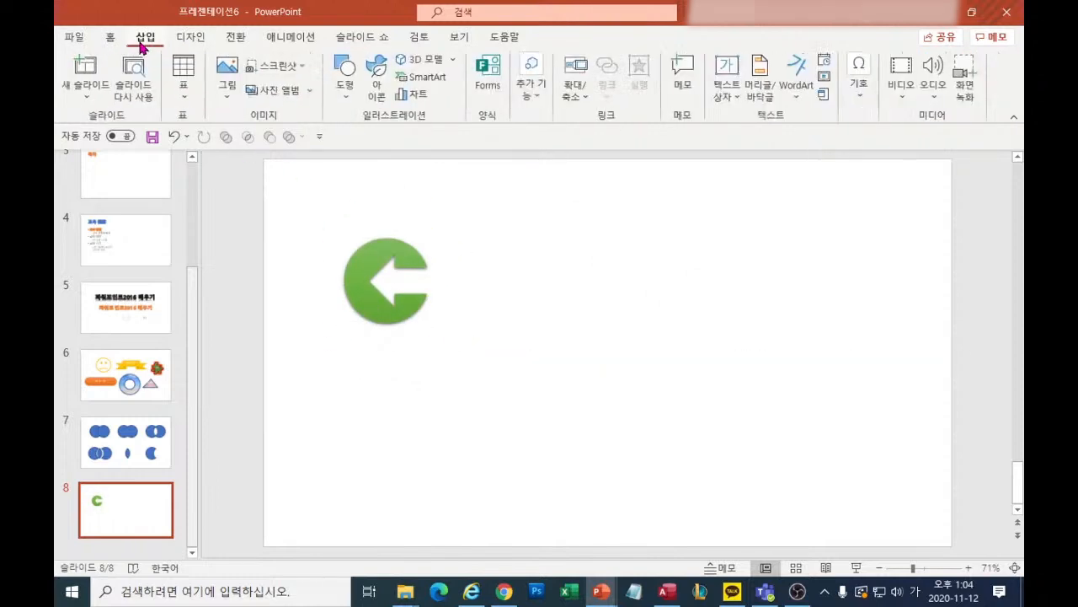
pyautogui.click(345, 74)
pyautogui.click(371, 286)
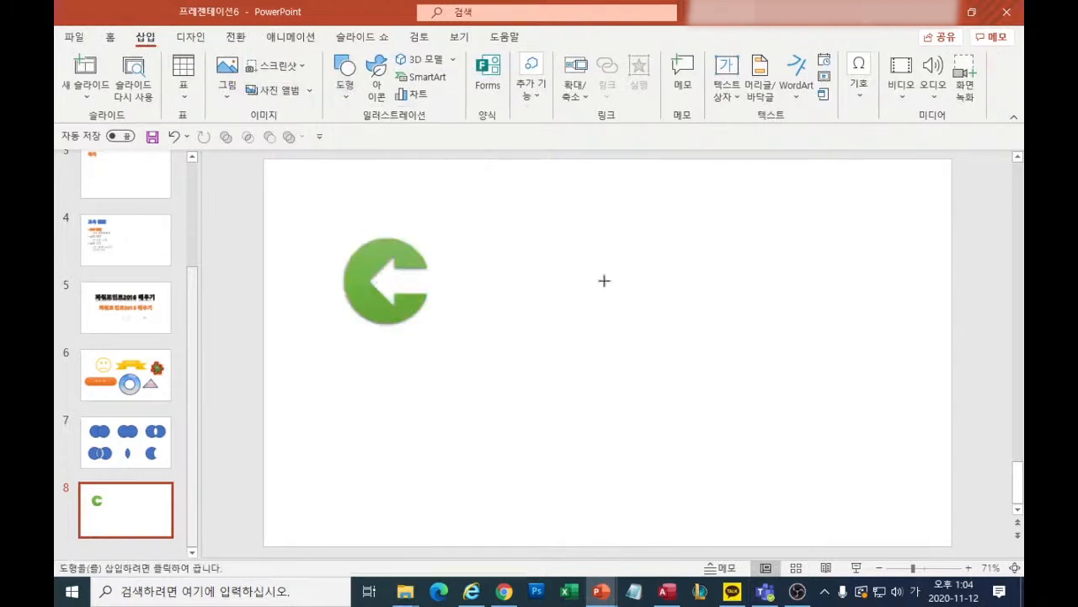
pyautogui.moveTo(536, 262); pyautogui.dragTo(621, 345)
pyautogui.click(639, 227)
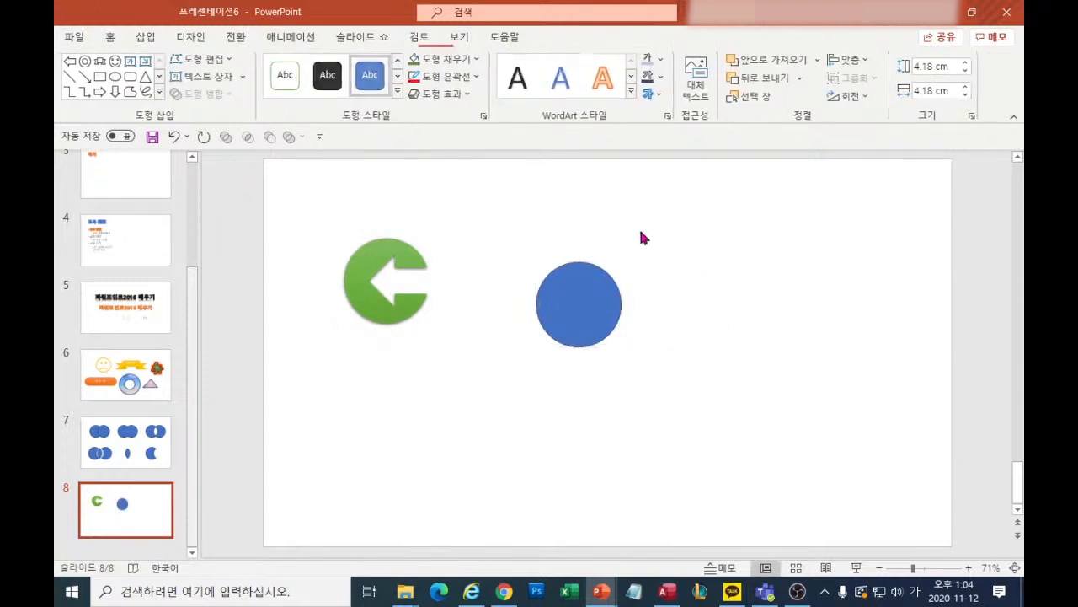
# Step: Draw a left block arrow that overlaps the second circle and extends beyond its right edge
pyautogui.click(344, 88)
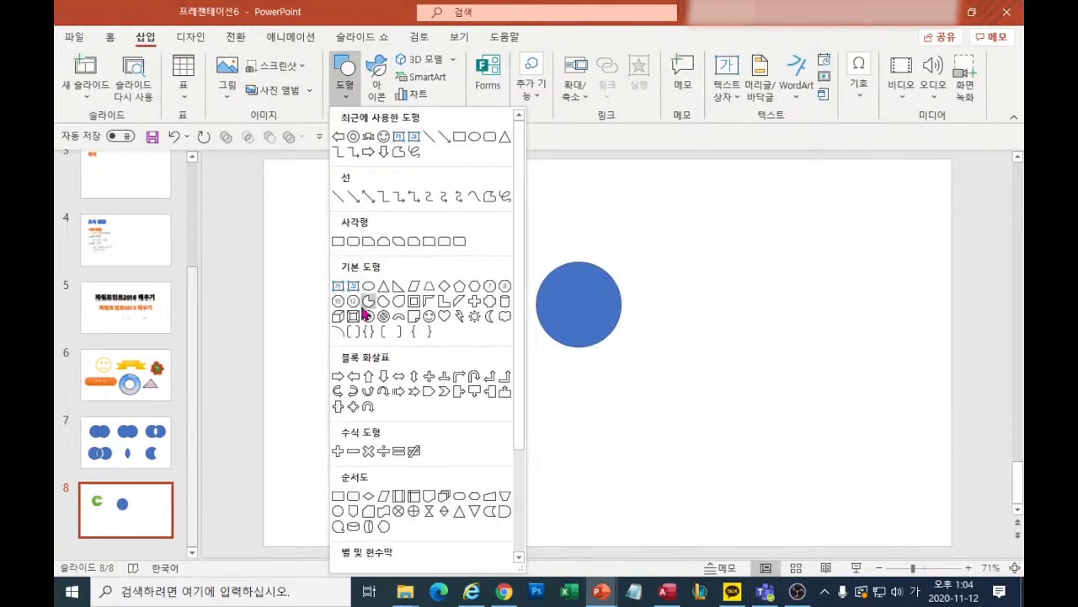
pyautogui.click(353, 376)
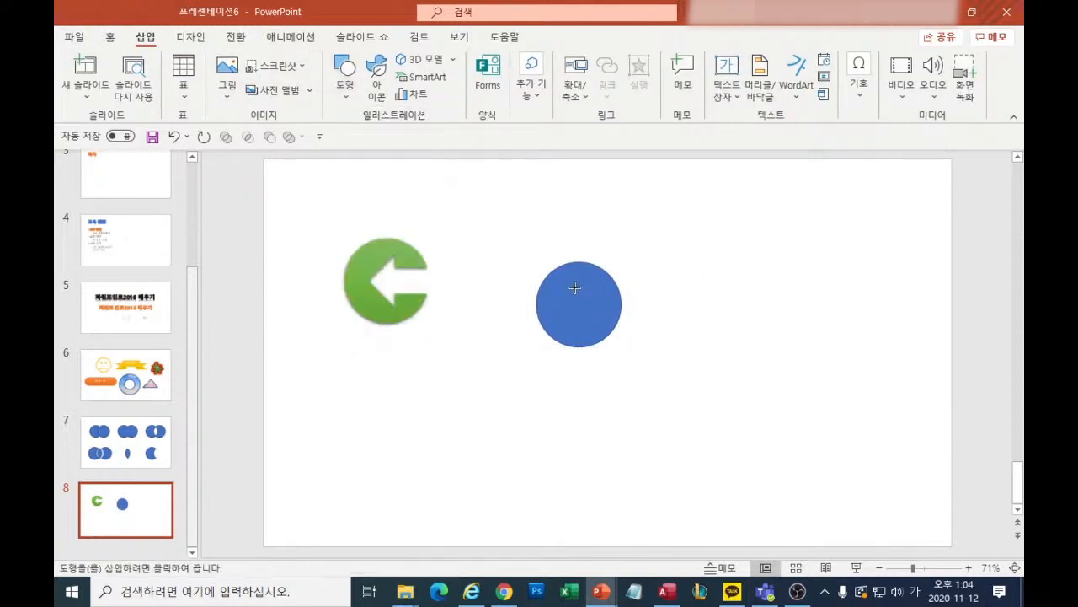
pyautogui.moveTo(575, 287); pyautogui.dragTo(631, 309)
pyautogui.click(648, 320)
# Step: Select the second circle with its arrow and align them with each other using Align Middle
pyautogui.moveTo(733, 420); pyautogui.dragTo(650, 349)
pyautogui.moveTo(484, 183); pyautogui.dragTo(733, 411)
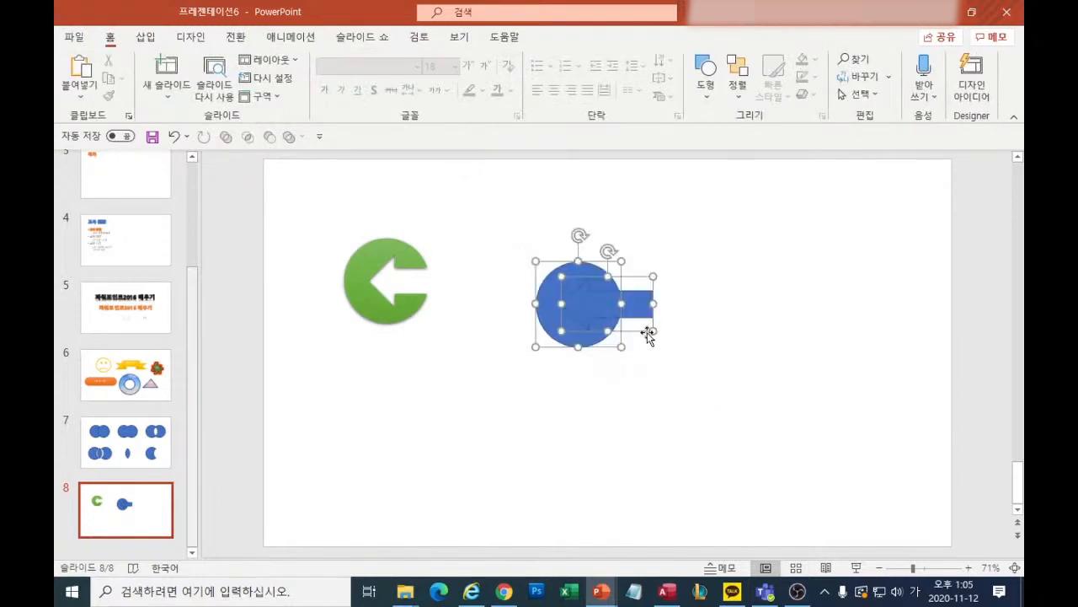
pyautogui.moveTo(486, 205); pyautogui.dragTo(728, 390)
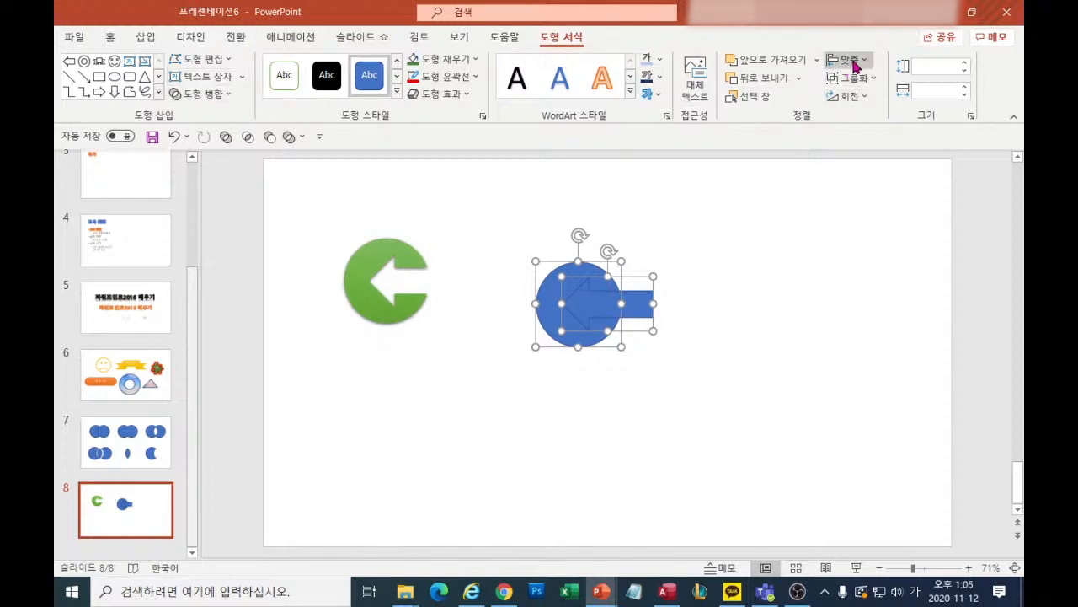
pyautogui.click(853, 60)
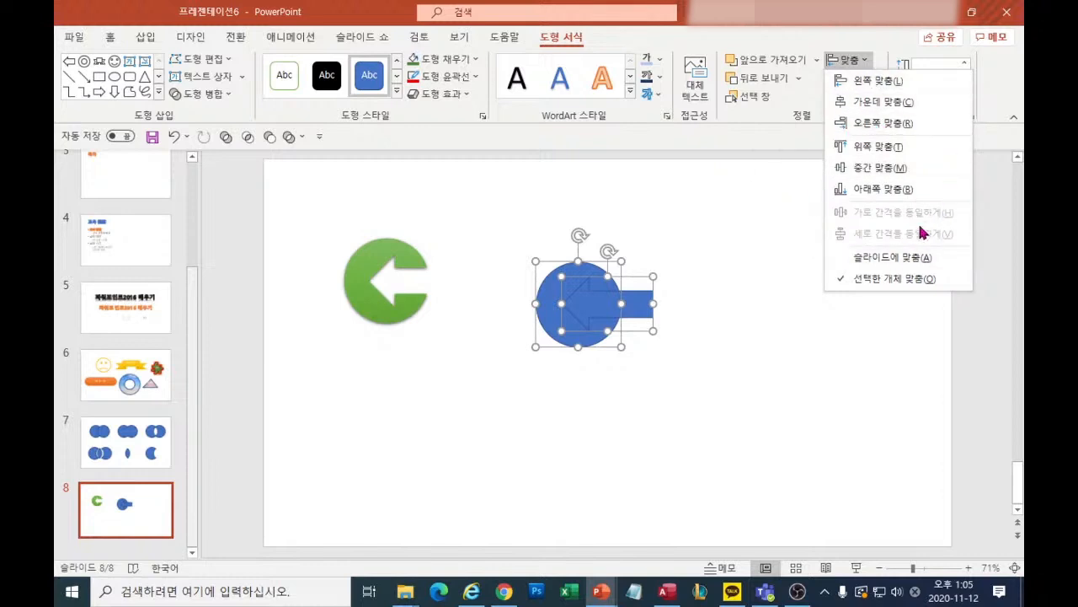
pyautogui.click(878, 168)
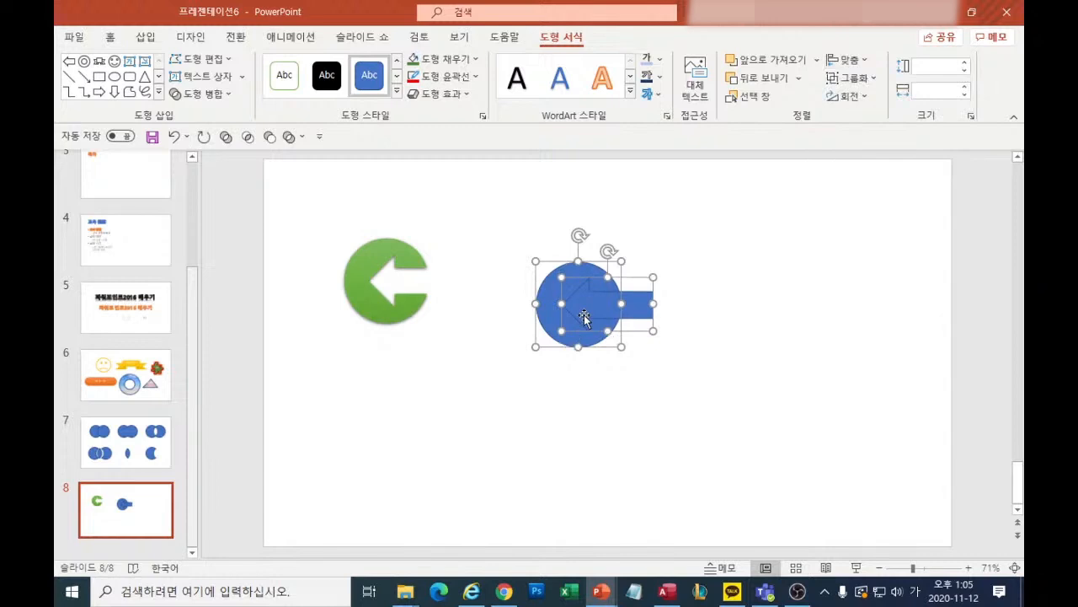
# Step: Subtract the second arrow from the blue circle with Merge Shapes
pyautogui.click(203, 94)
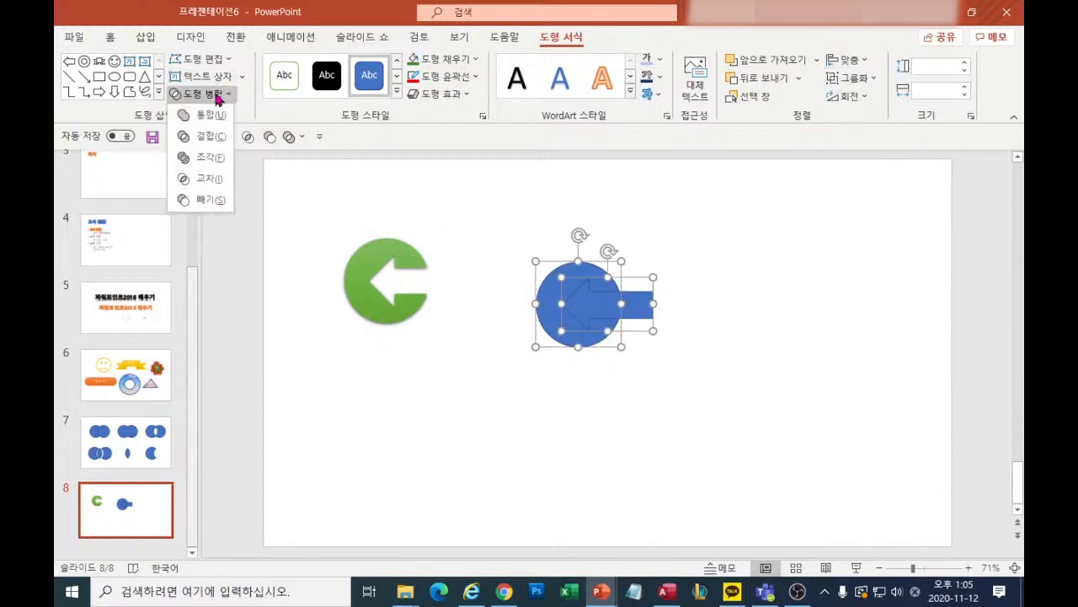
pyautogui.click(213, 200)
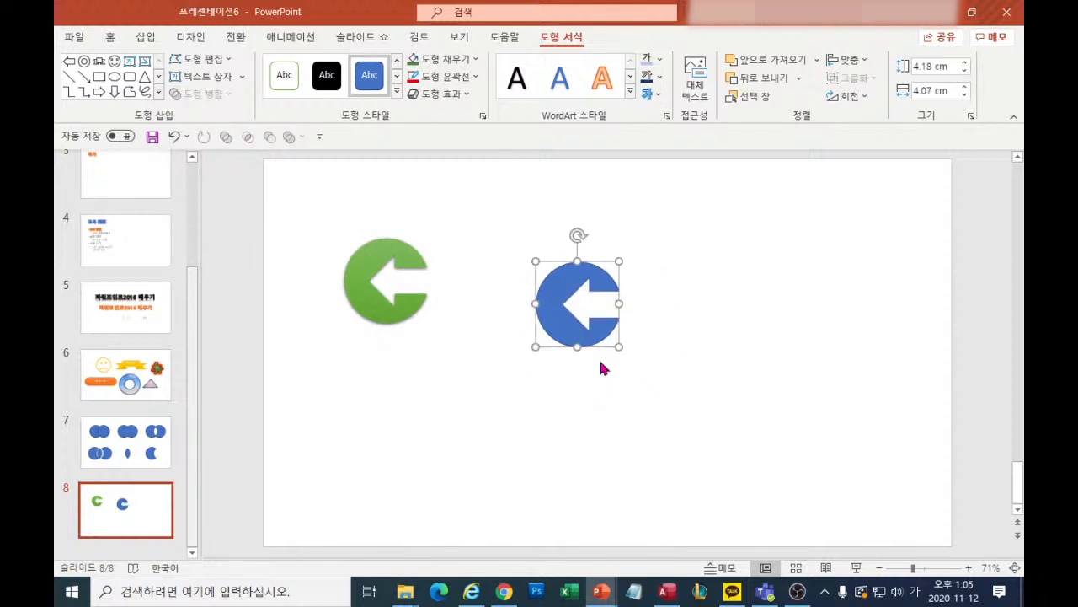
# Step: Apply the orange theme style from the sixth row to the second arrow shape and place it beside the green one, level with it
pyautogui.click(397, 94)
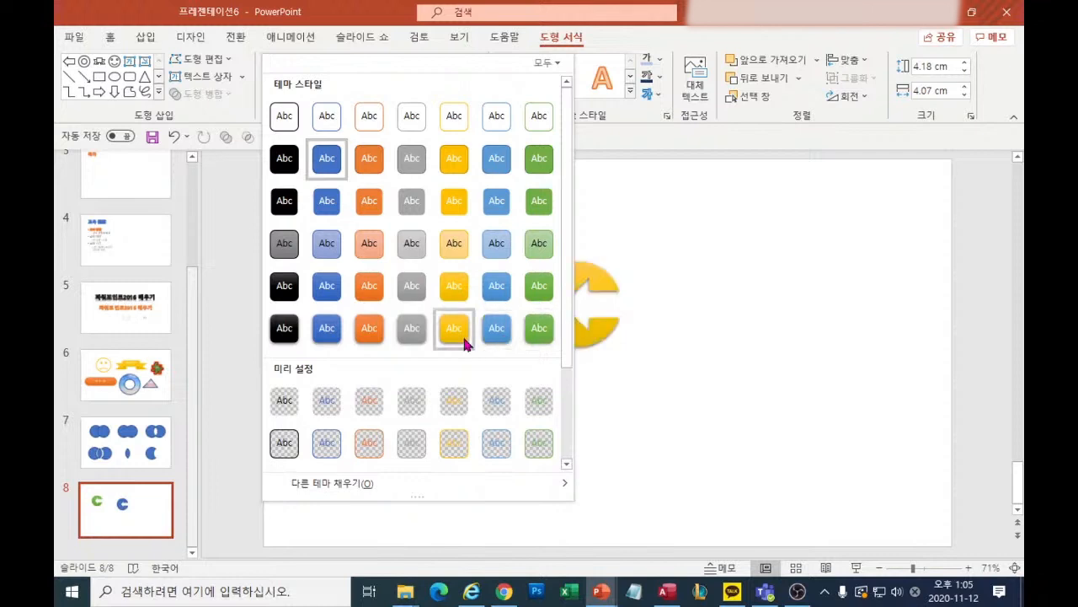
pyautogui.click(373, 342)
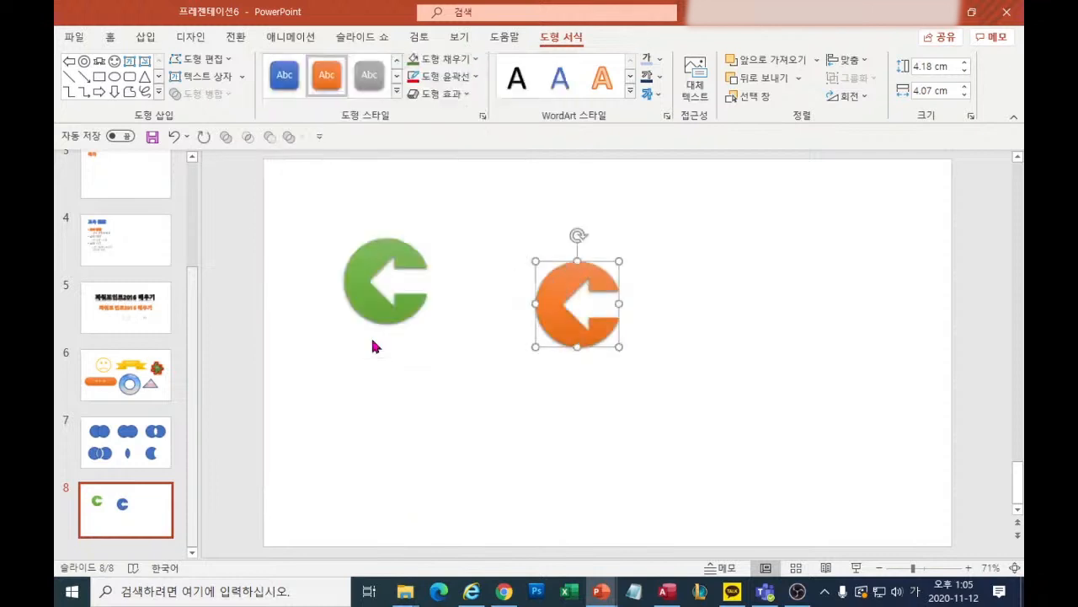
pyautogui.click(548, 395)
pyautogui.moveTo(575, 324); pyautogui.dragTo(510, 301)
pyautogui.click(817, 347)
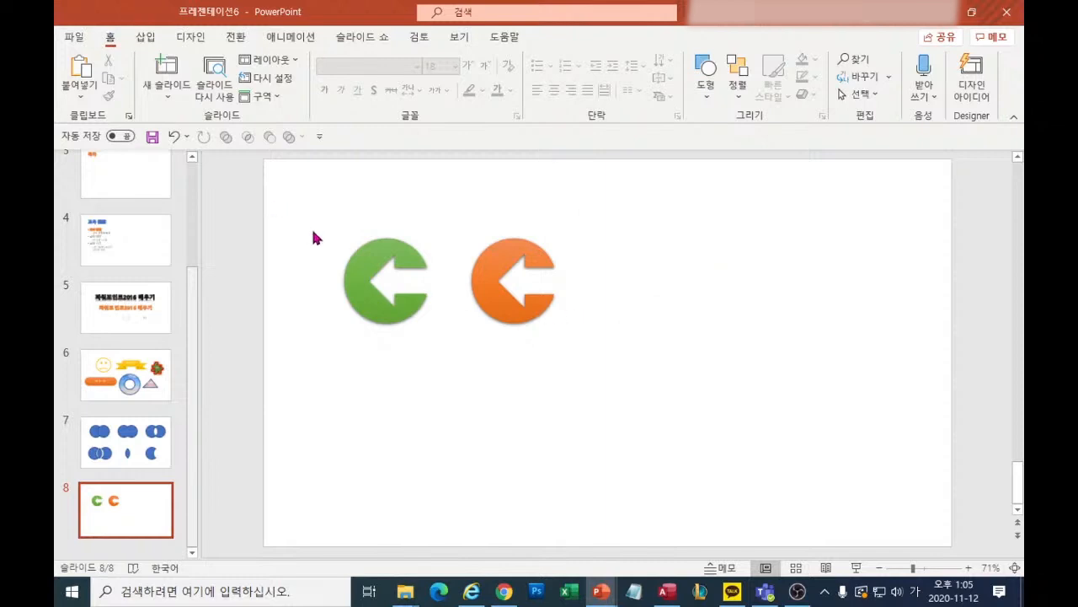
# Step: Save the green arrow shape as the PNG picture 그림1.png in the desktop folder 파워포인트결과
pyautogui.click(385, 286)
pyautogui.click(557, 37)
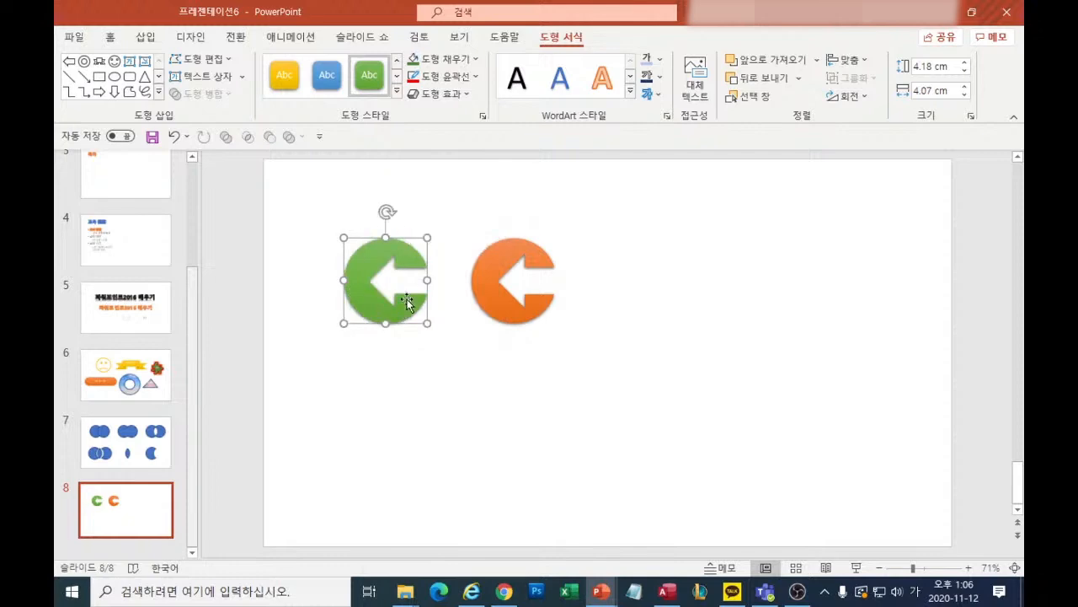
pyautogui.rightClick(365, 272)
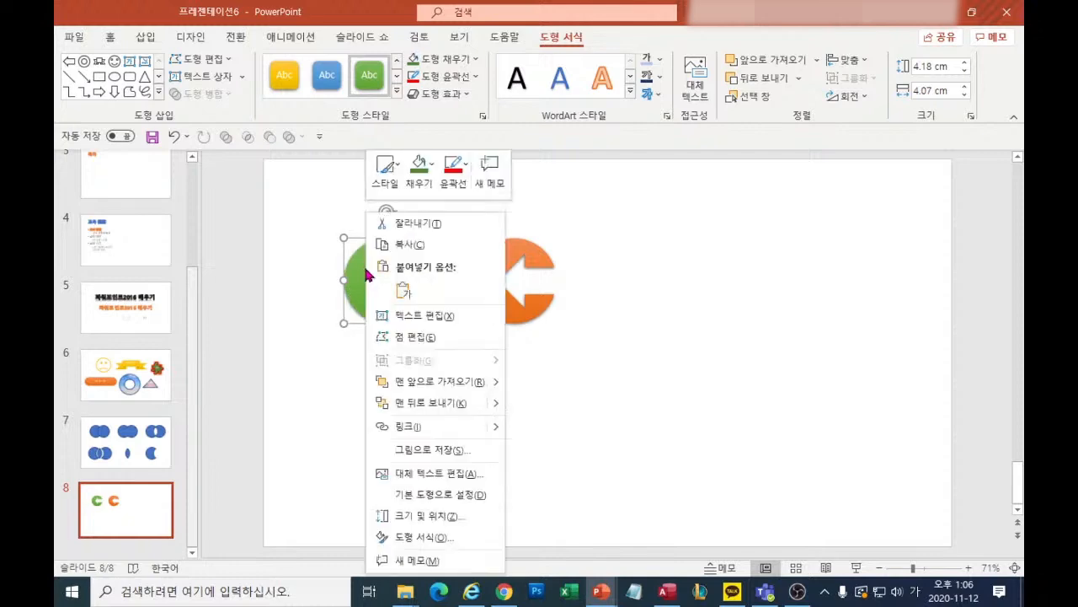
pyautogui.click(428, 452)
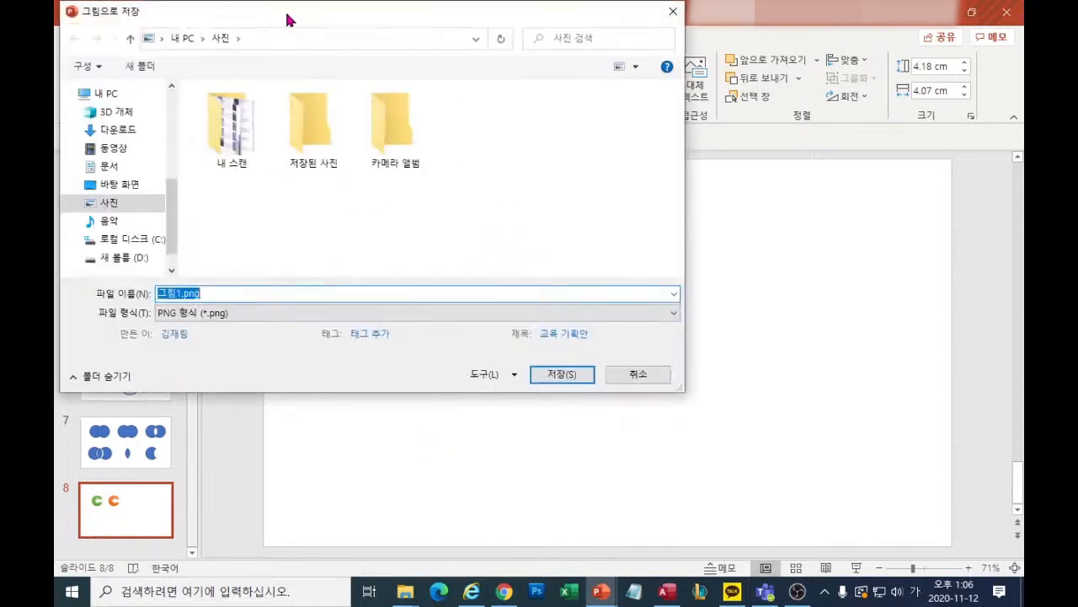
pyautogui.moveTo(292, 20); pyautogui.dragTo(536, 87)
pyautogui.click(423, 254)
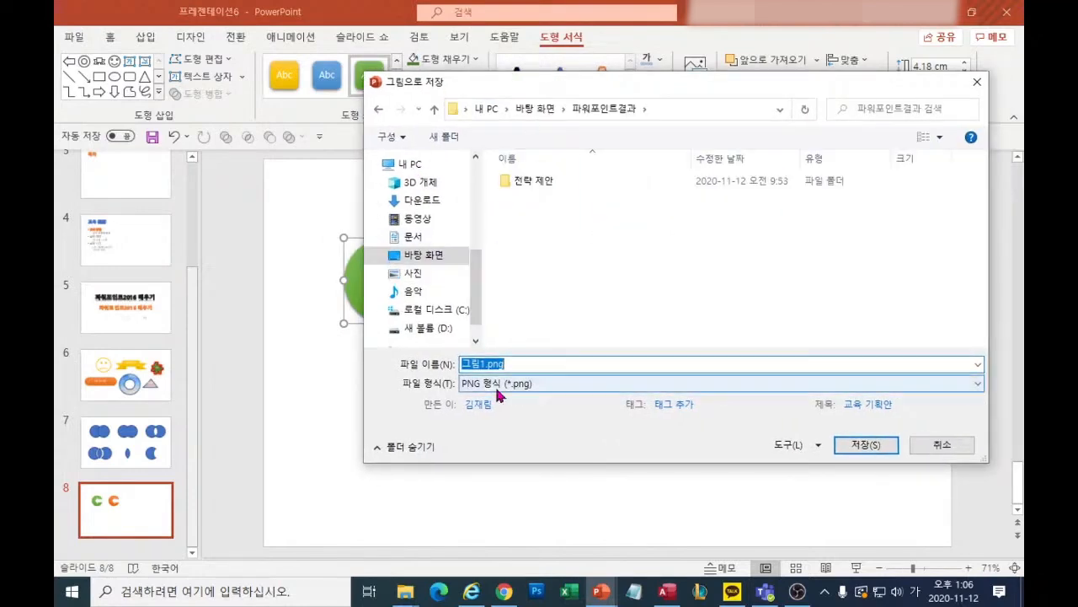
pyautogui.click(865, 445)
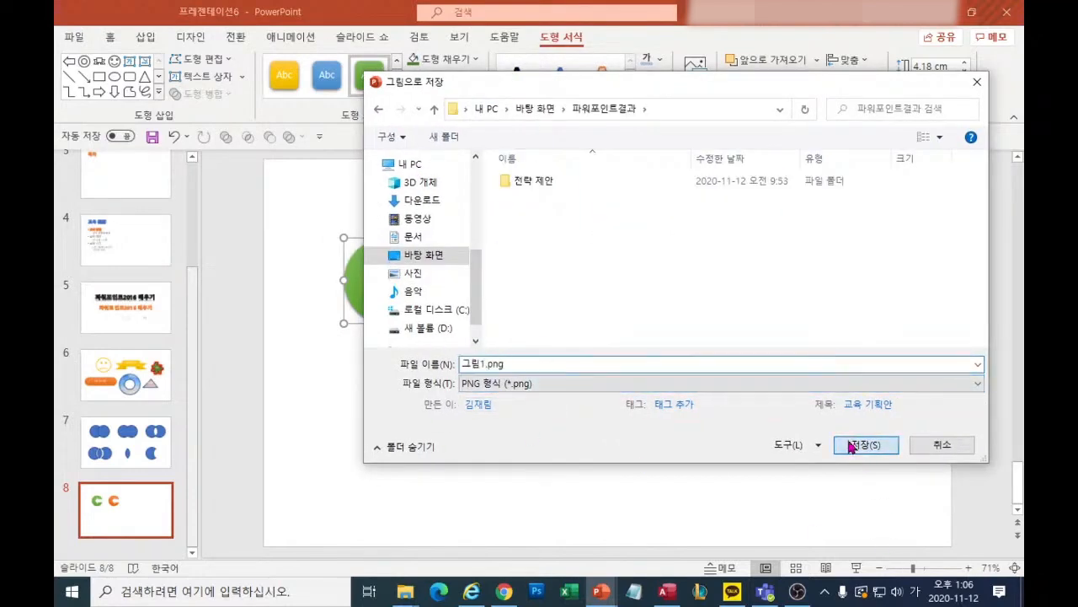
pyautogui.click(547, 429)
pyautogui.click(389, 313)
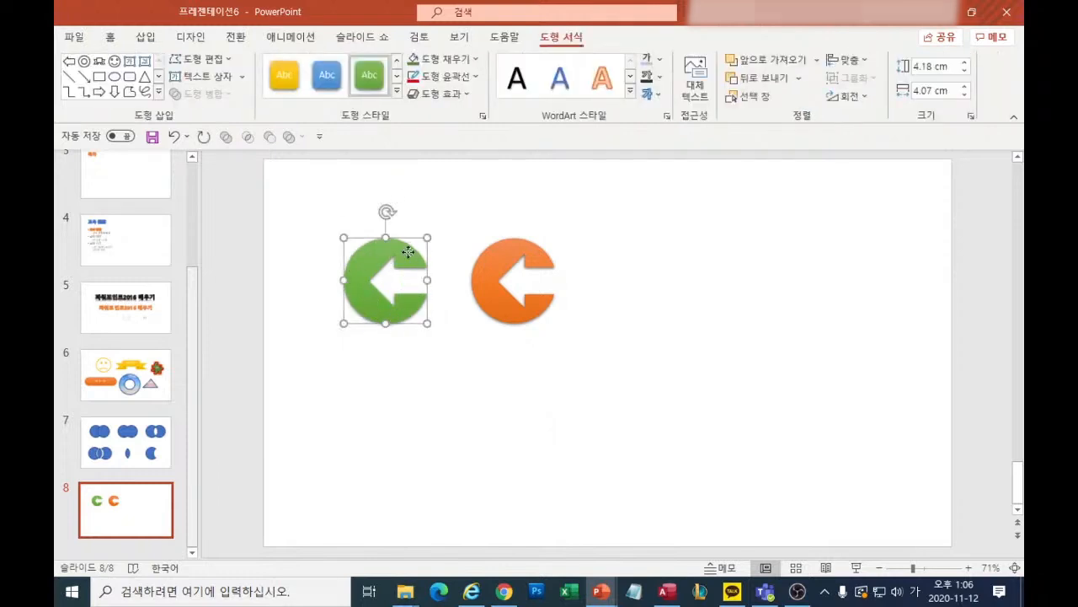
pyautogui.rightClick(408, 251)
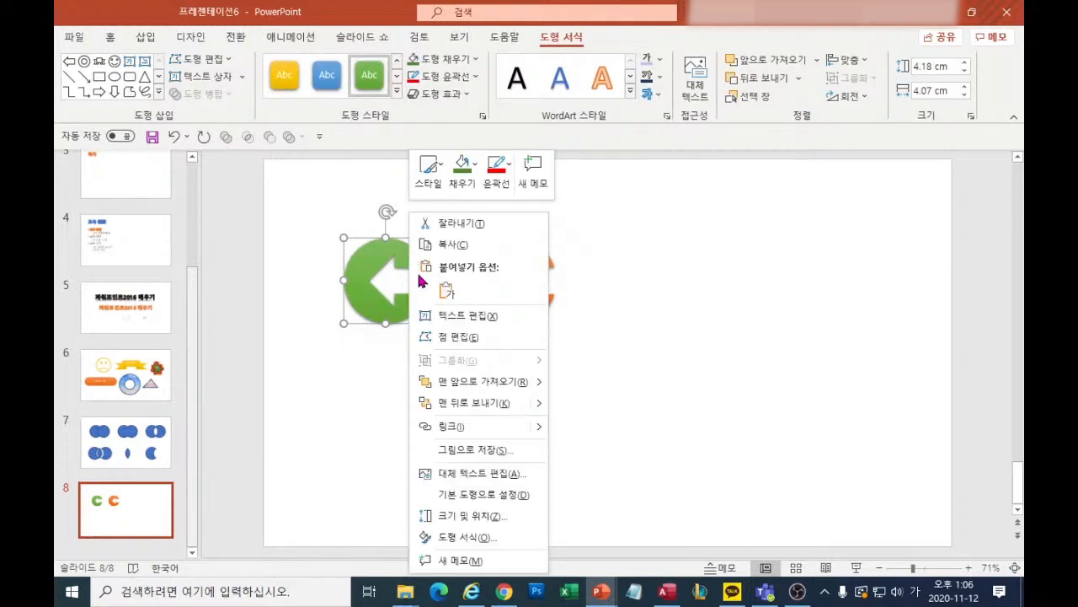
pyautogui.click(474, 451)
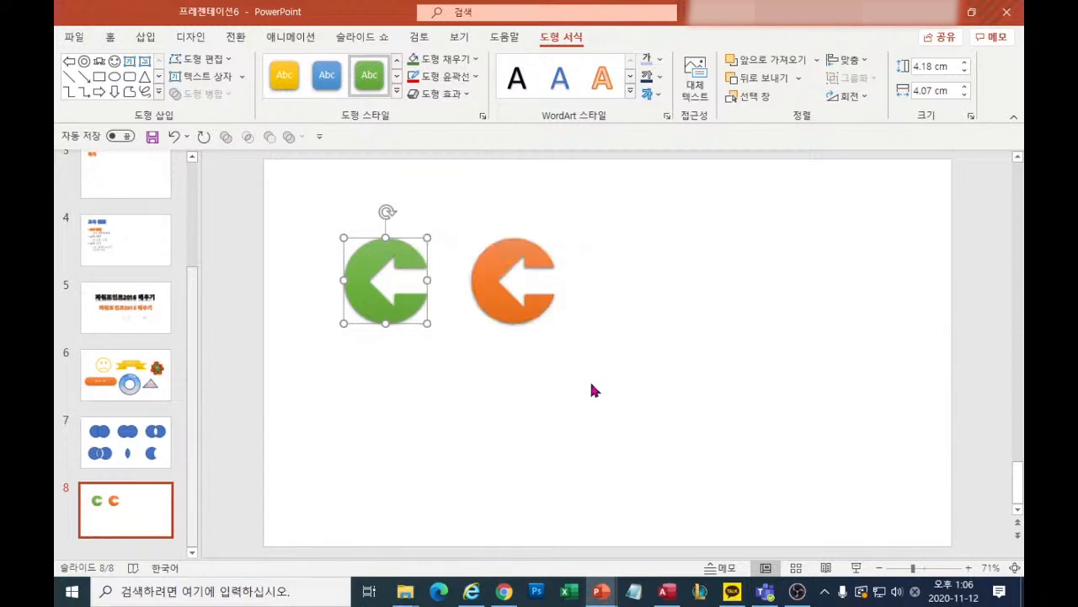
# Step: Save the orange arrow shape as the PNG picture 그림2.png in the folder 파워포인트결과
pyautogui.click(491, 264)
pyautogui.rightClick(491, 265)
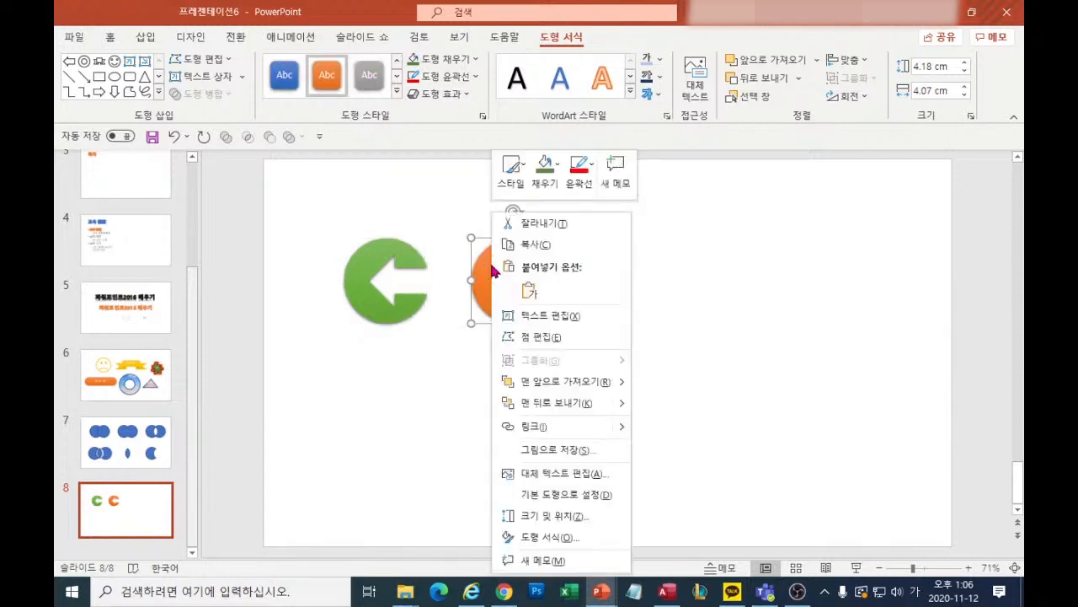
pyautogui.click(524, 449)
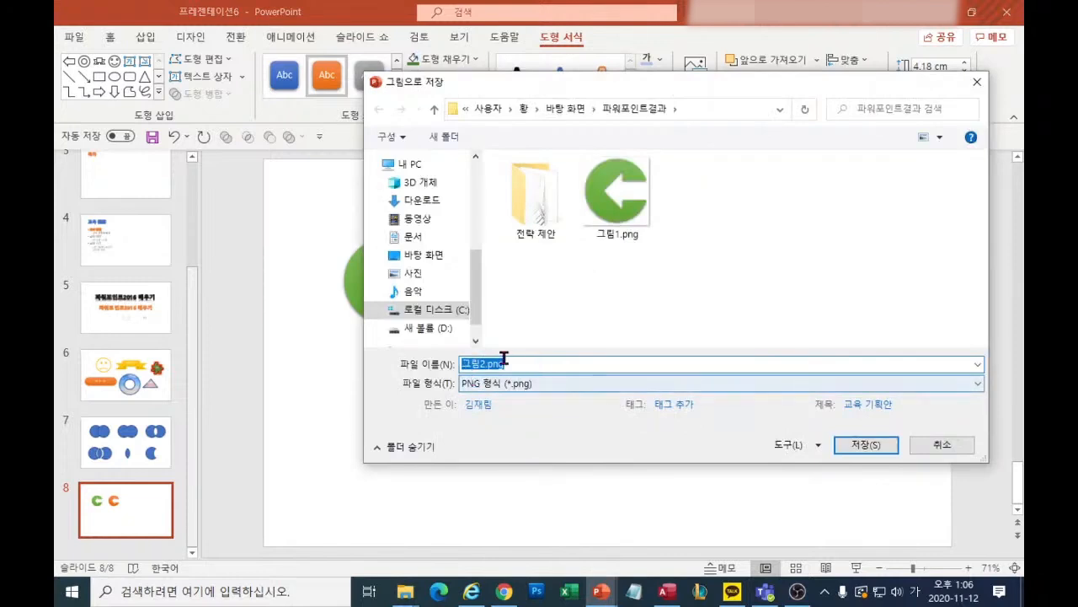
pyautogui.click(864, 445)
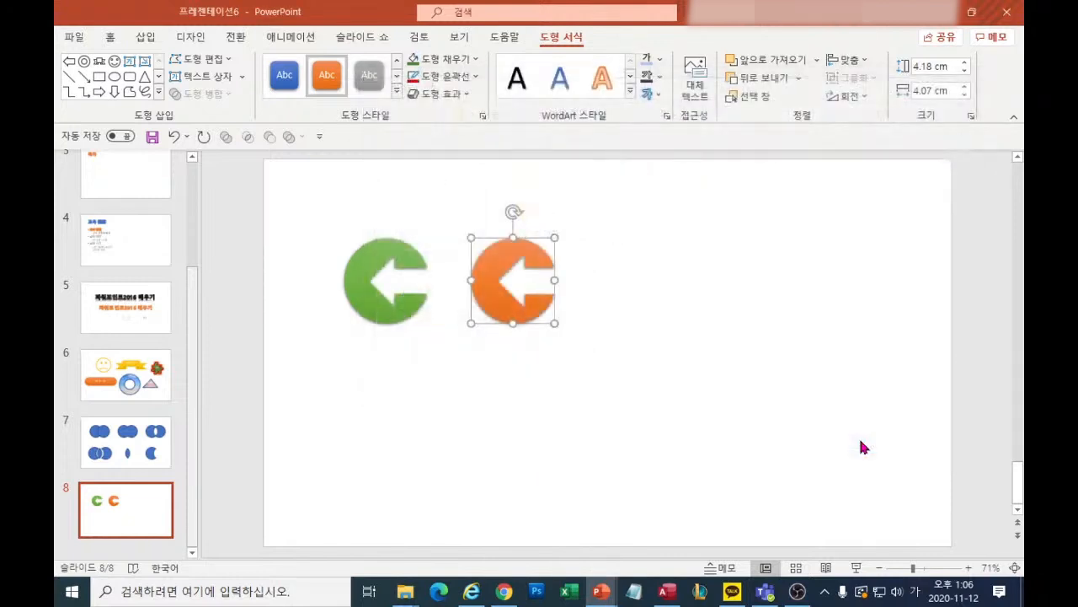
pyautogui.click(666, 387)
# Step: Open slide 4, the one titled 교육 概要
pyautogui.press('pageup')
pyautogui.press('pageup')
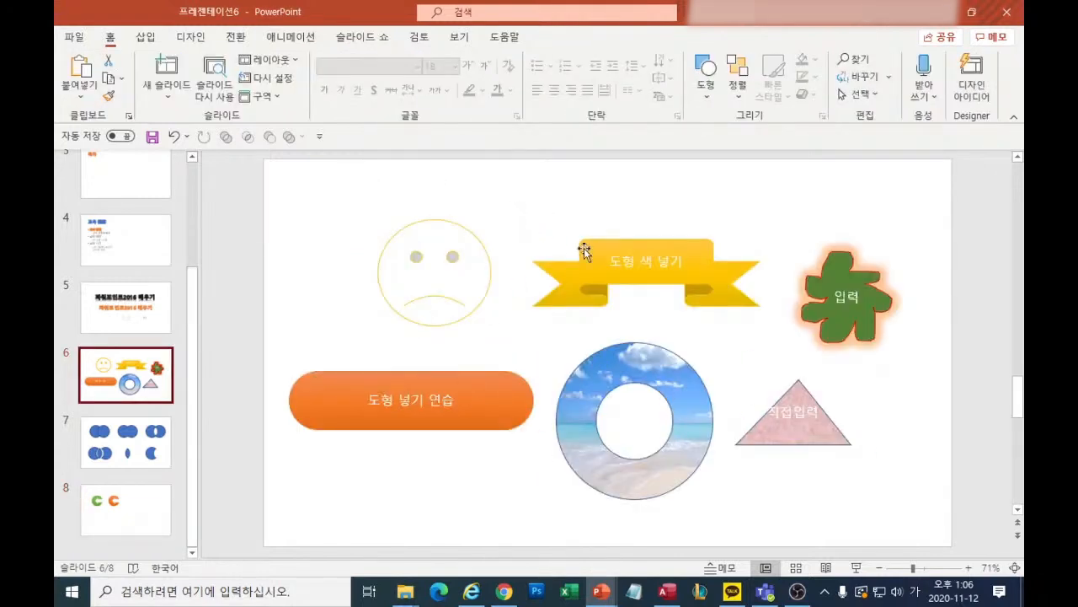
pyautogui.click(148, 431)
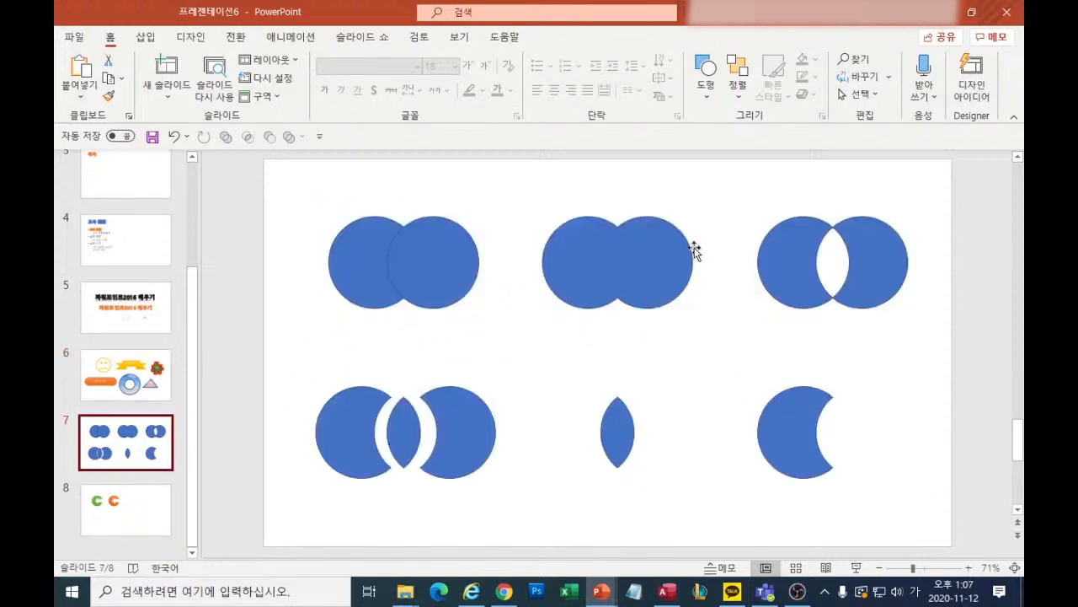
pyautogui.click(150, 529)
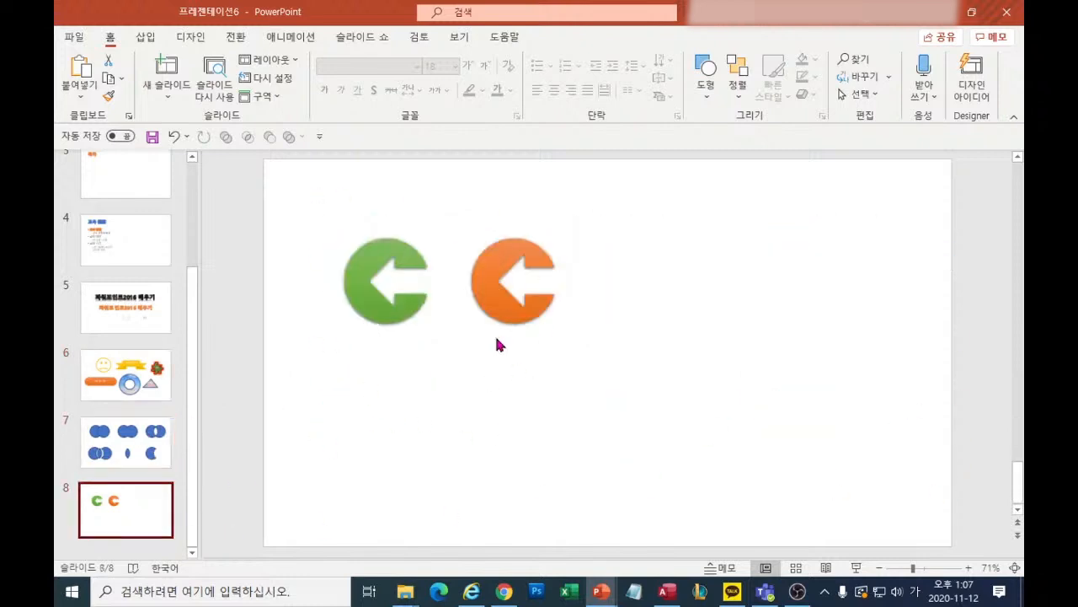
pyautogui.click(159, 254)
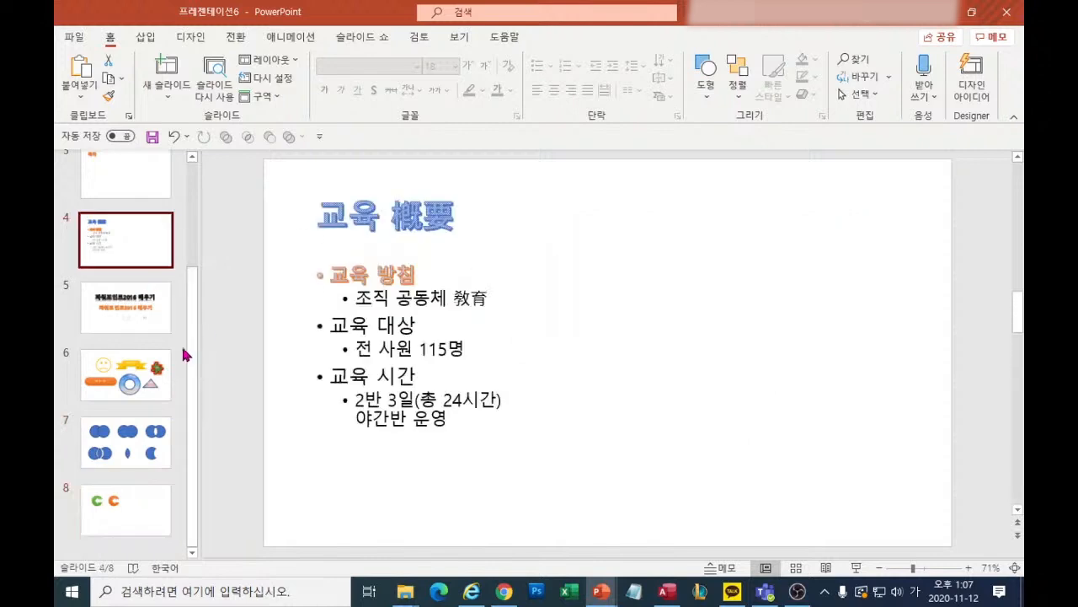
pyautogui.scroll(3, 107, 304)
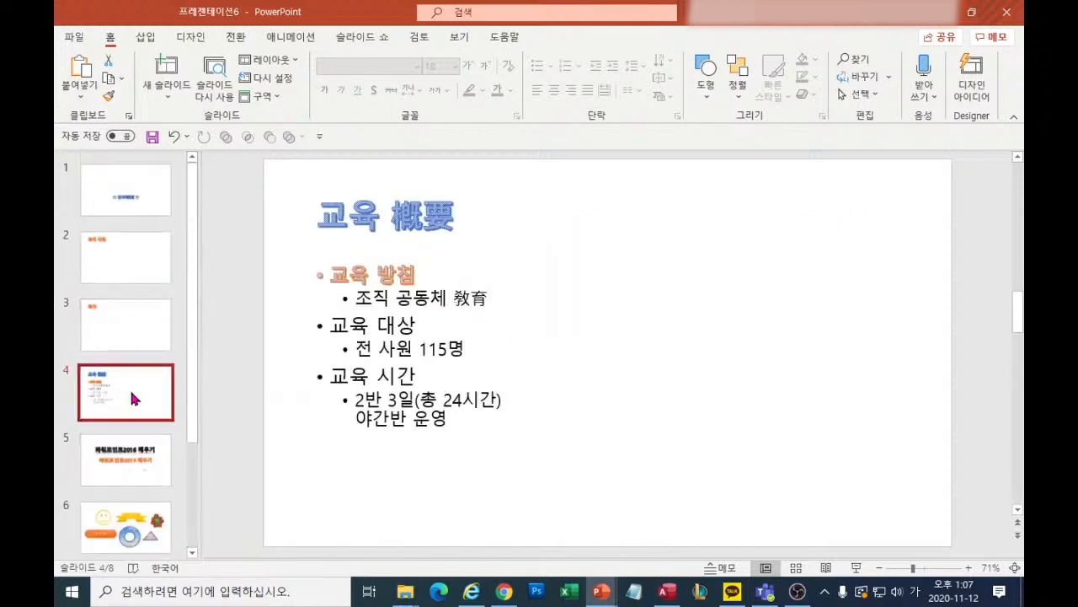
pyautogui.click(323, 324)
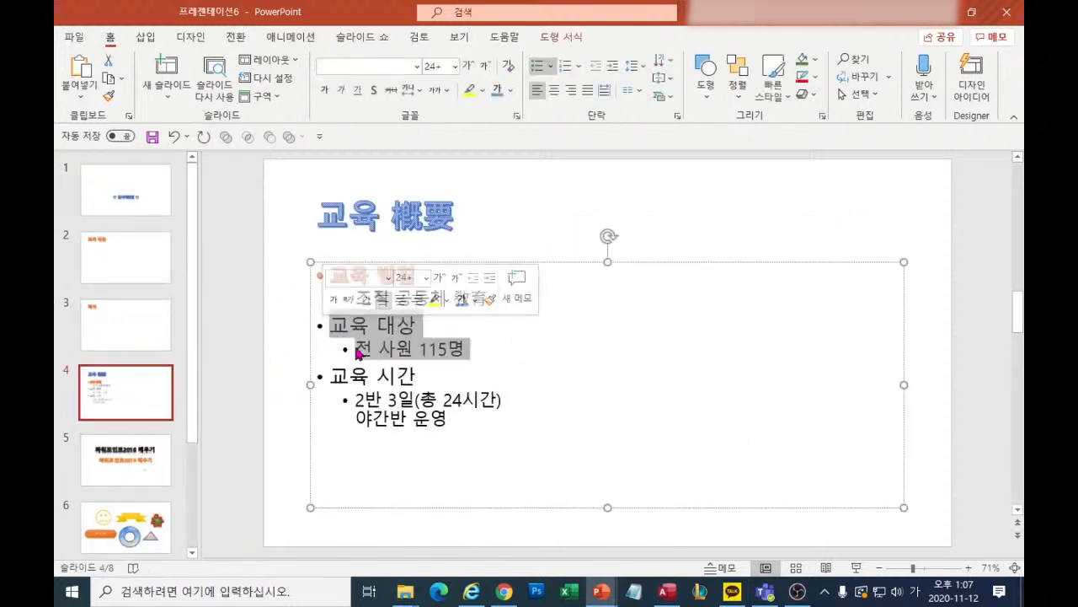
pyautogui.click(355, 345)
pyautogui.click(345, 301)
pyautogui.moveTo(329, 274); pyautogui.dragTo(421, 276)
pyautogui.moveTo(331, 325); pyautogui.dragTo(422, 325)
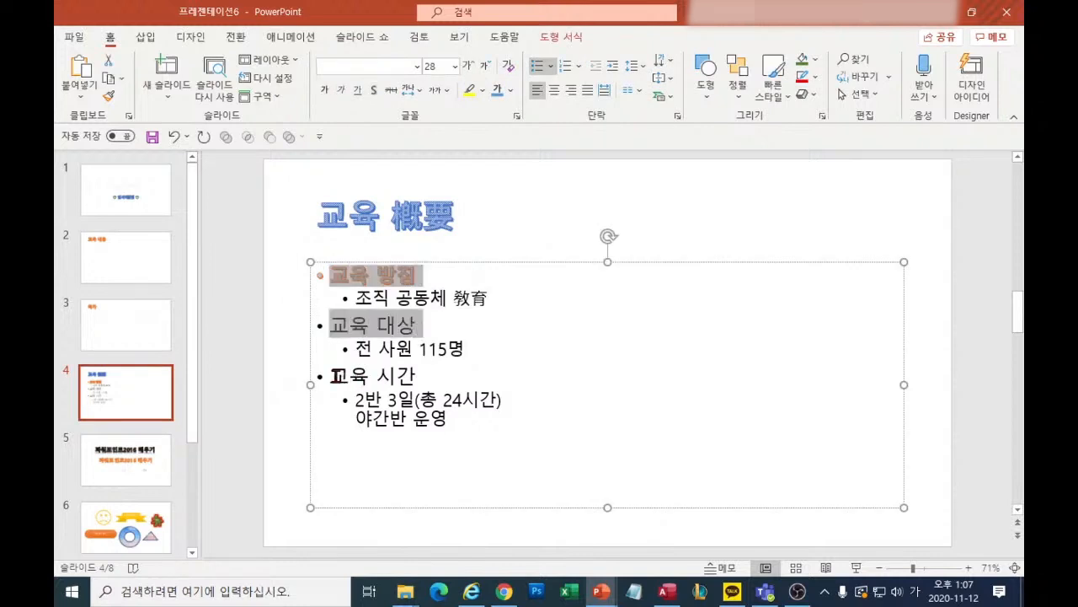
pyautogui.moveTo(335, 376); pyautogui.dragTo(426, 373)
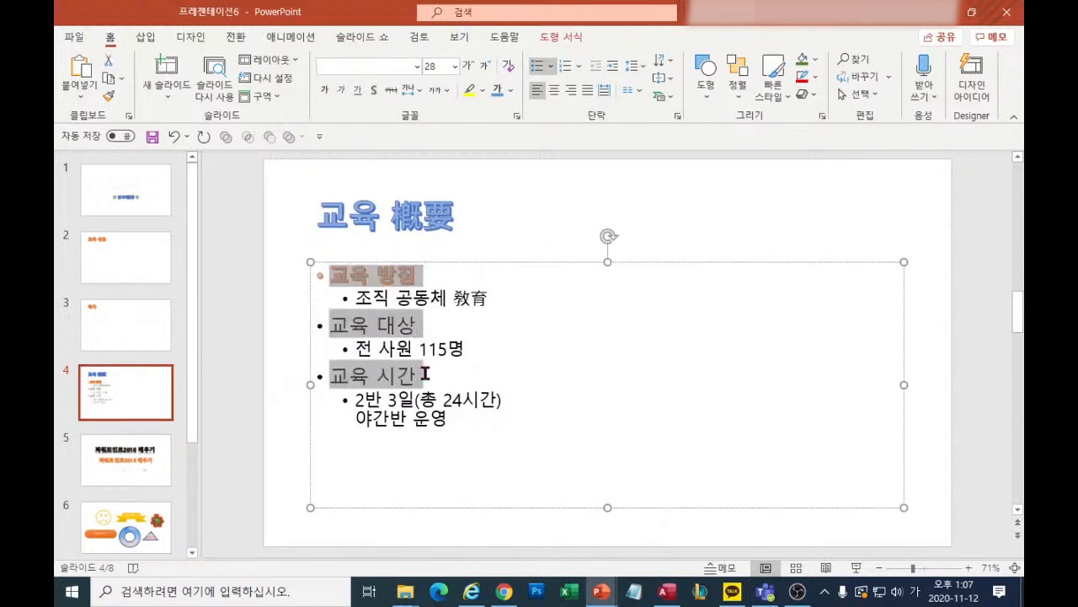
pyautogui.click(508, 394)
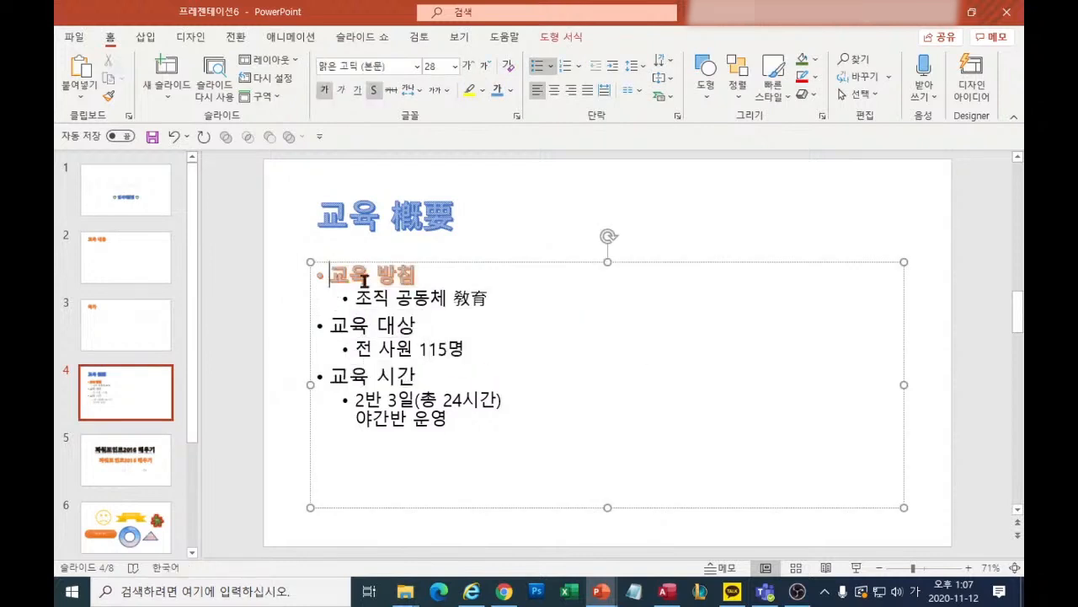
pyautogui.moveTo(329, 273); pyautogui.dragTo(421, 275)
pyautogui.moveTo(331, 325); pyautogui.dragTo(419, 323)
pyautogui.moveTo(330, 376); pyautogui.dragTo(429, 385)
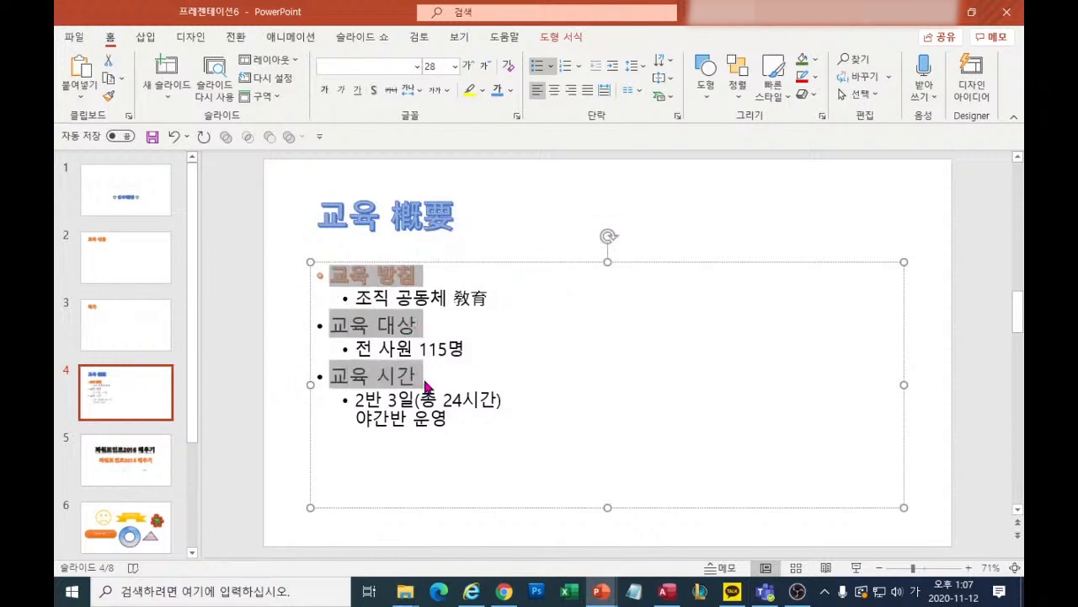
pyautogui.click(335, 276)
pyautogui.moveTo(345, 275); pyautogui.dragTo(424, 280)
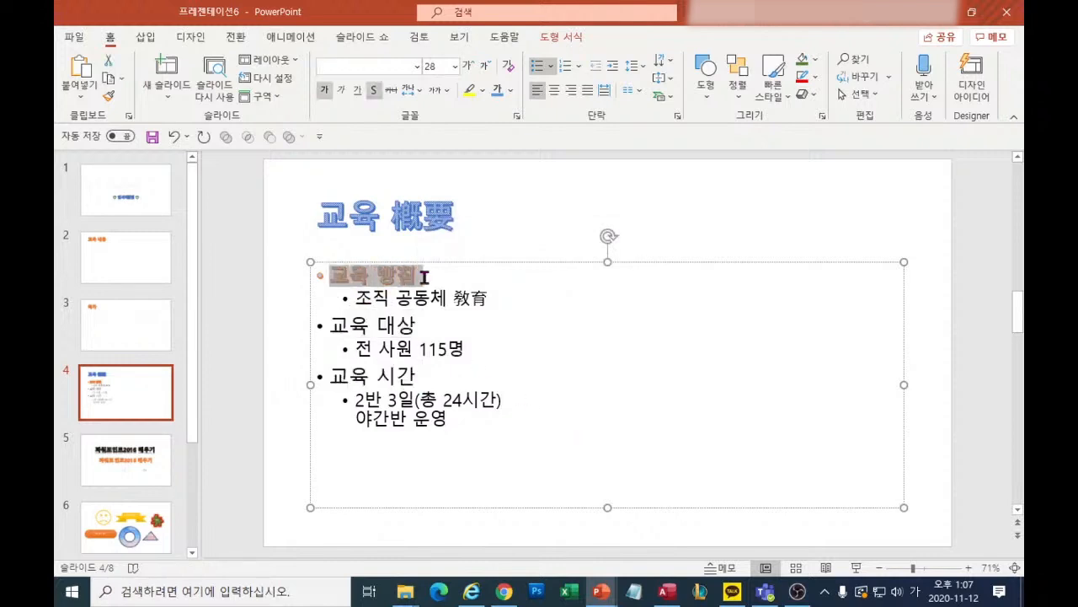
pyautogui.click(329, 278)
# Step: Select the three first-level headings 교육 방침, 교육 대상 and 교육 시간 together
pyautogui.moveTo(329, 277); pyautogui.dragTo(412, 275)
pyautogui.moveTo(331, 325); pyautogui.dragTo(421, 325)
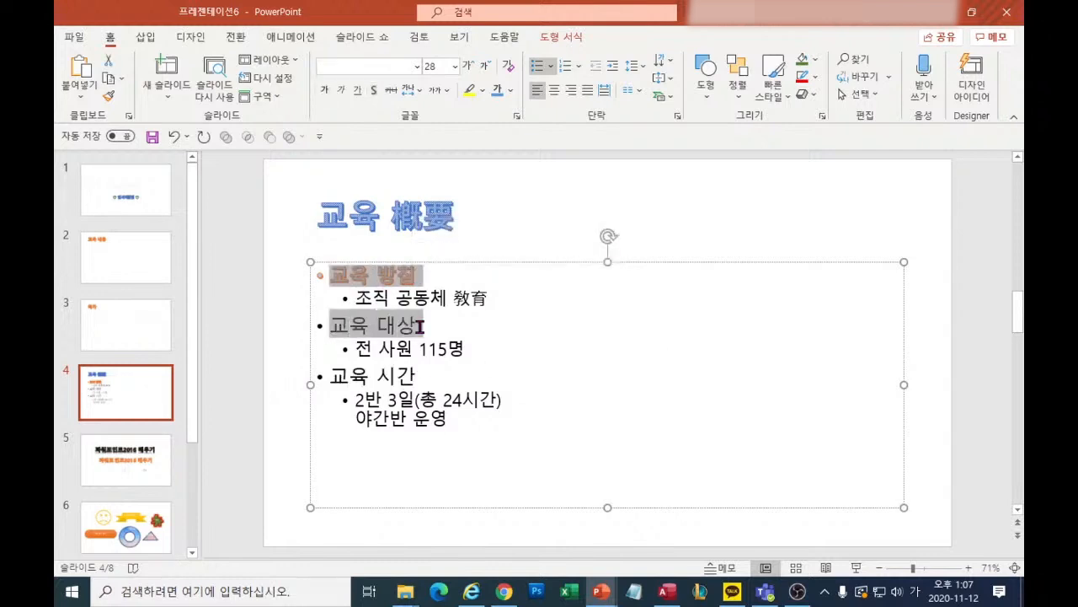
pyautogui.moveTo(329, 375); pyautogui.dragTo(431, 373)
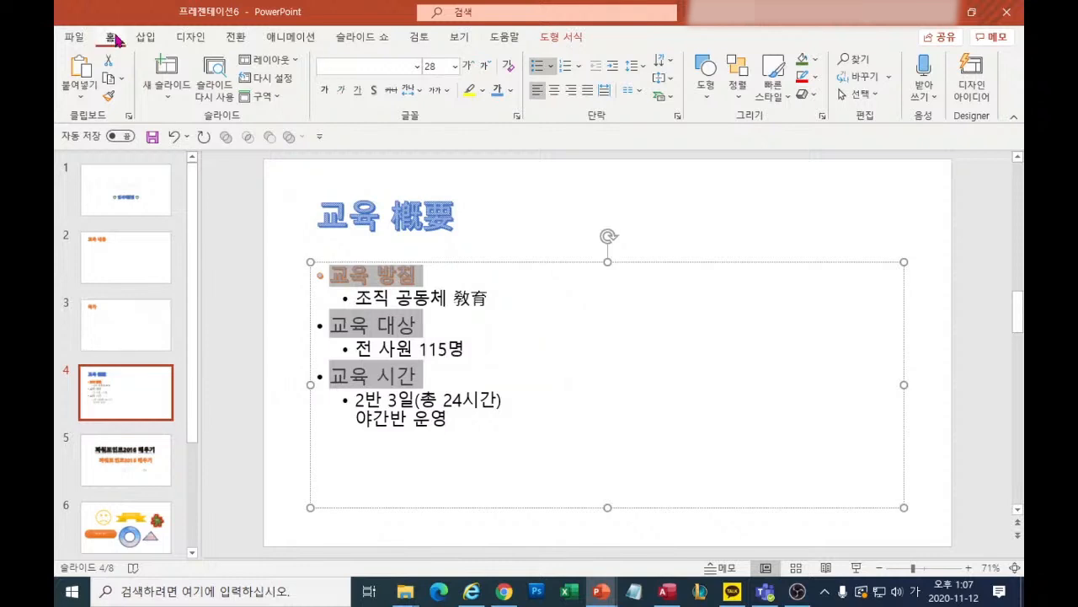
# Step: Replace the bullets of the selected headings with the picture 그림2.png from the desktop folder 파워포인트결과
pyautogui.click(552, 66)
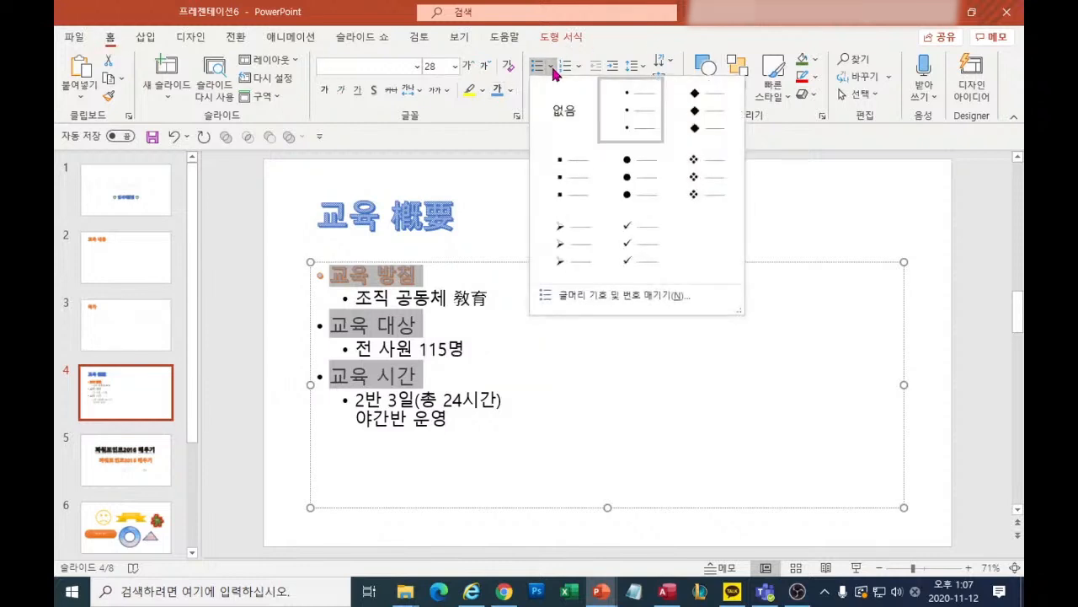
pyautogui.click(553, 68)
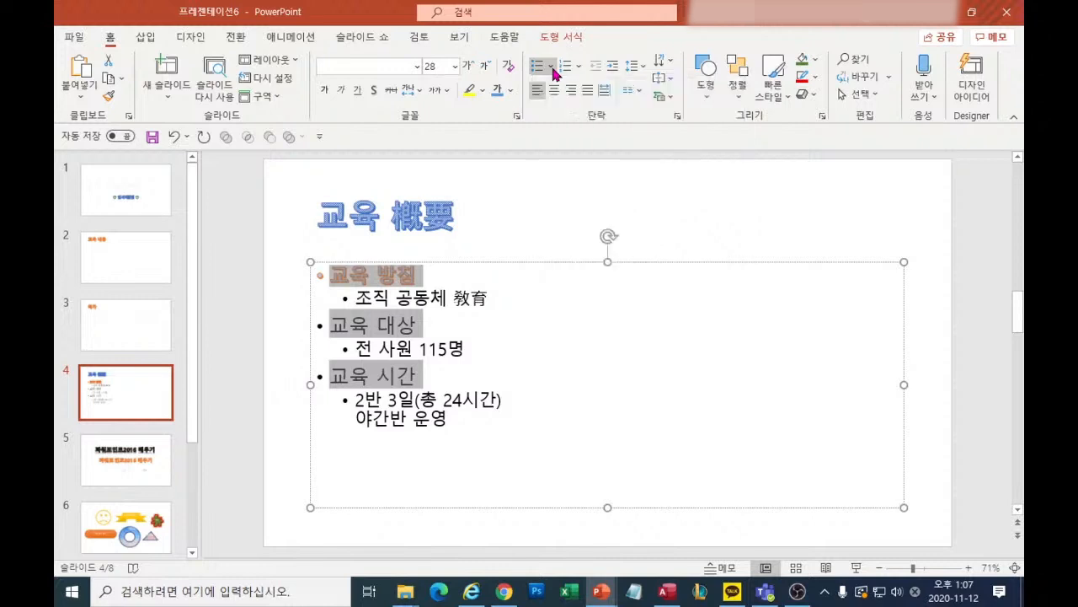
pyautogui.click(552, 67)
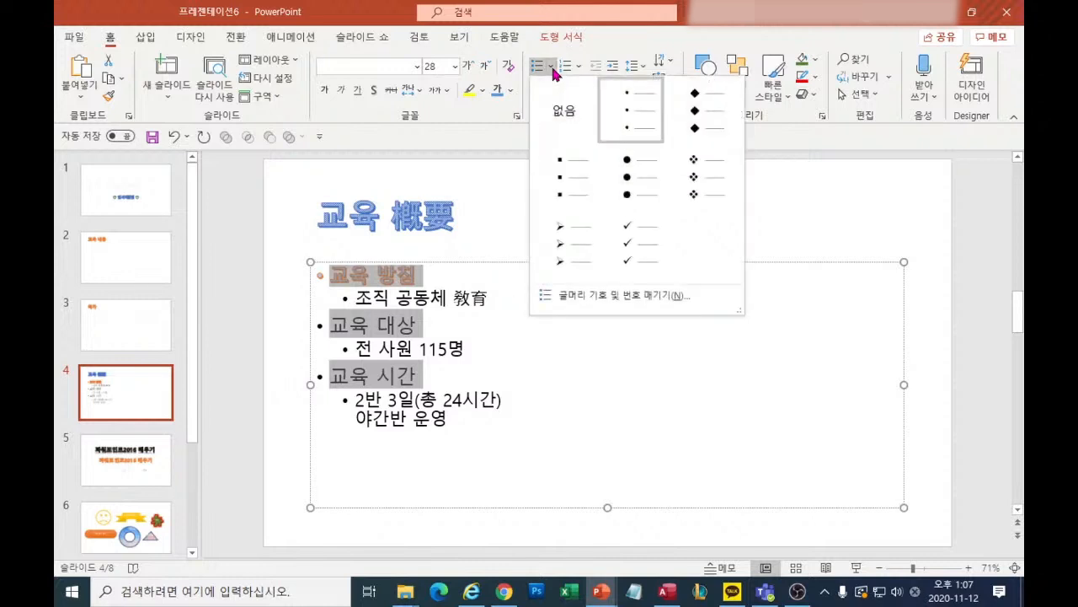
pyautogui.click(583, 294)
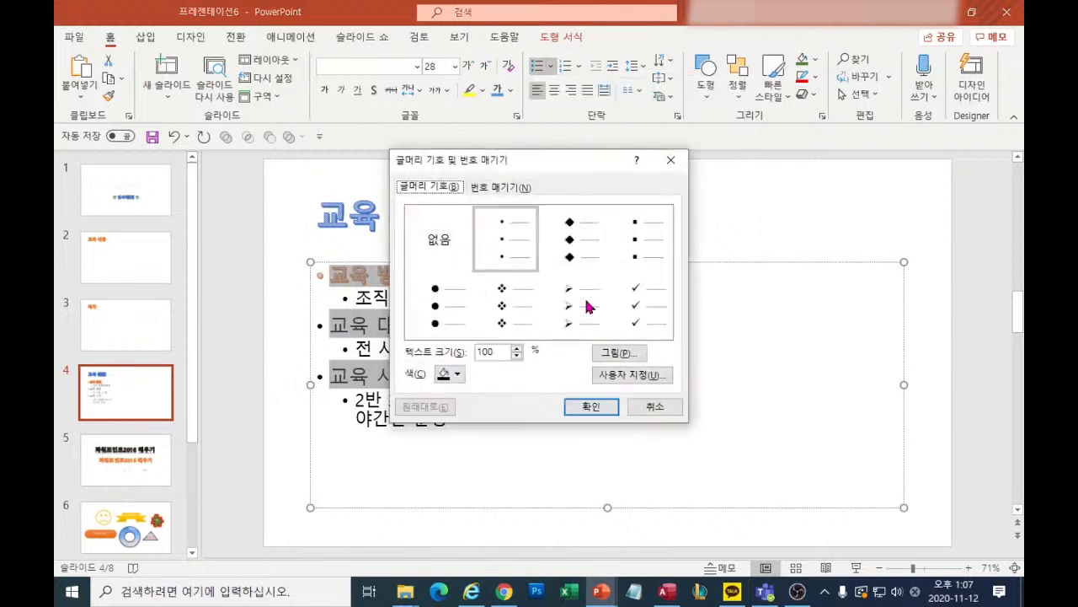
pyautogui.click(615, 354)
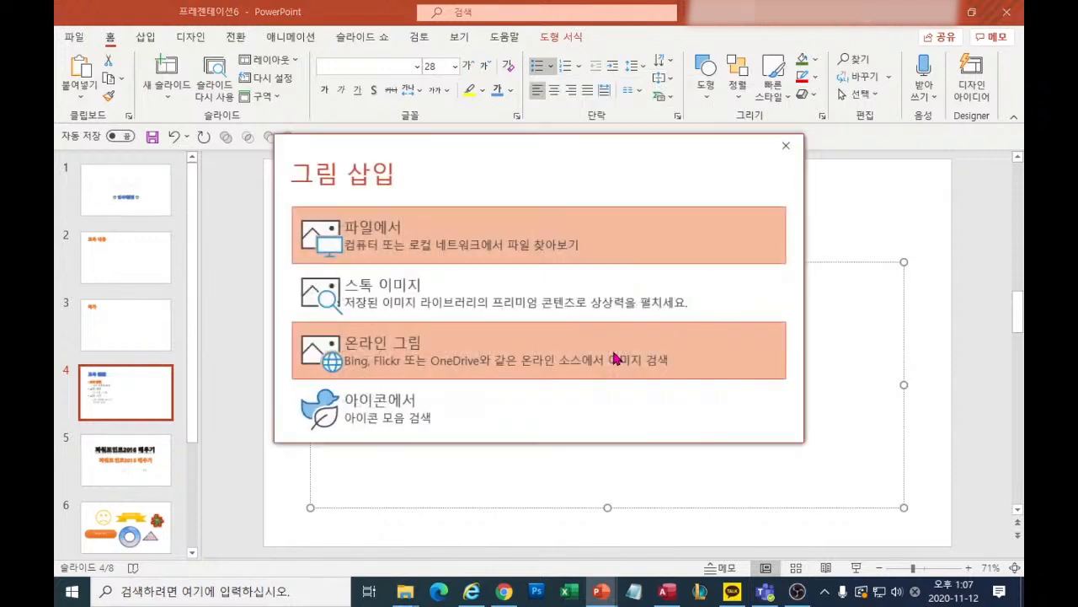
pyautogui.click(360, 243)
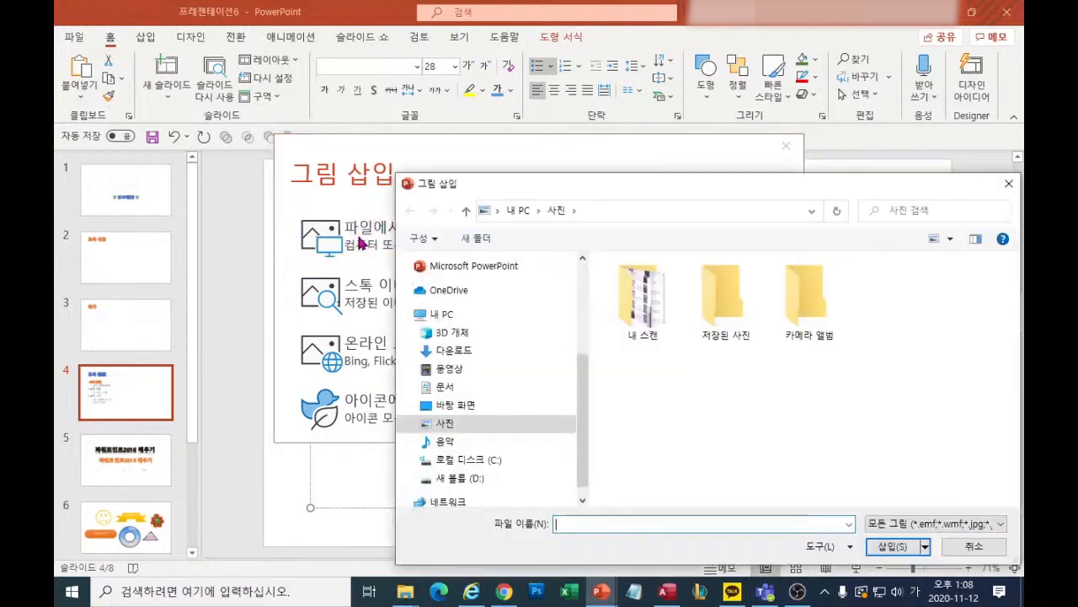
pyautogui.click(442, 406)
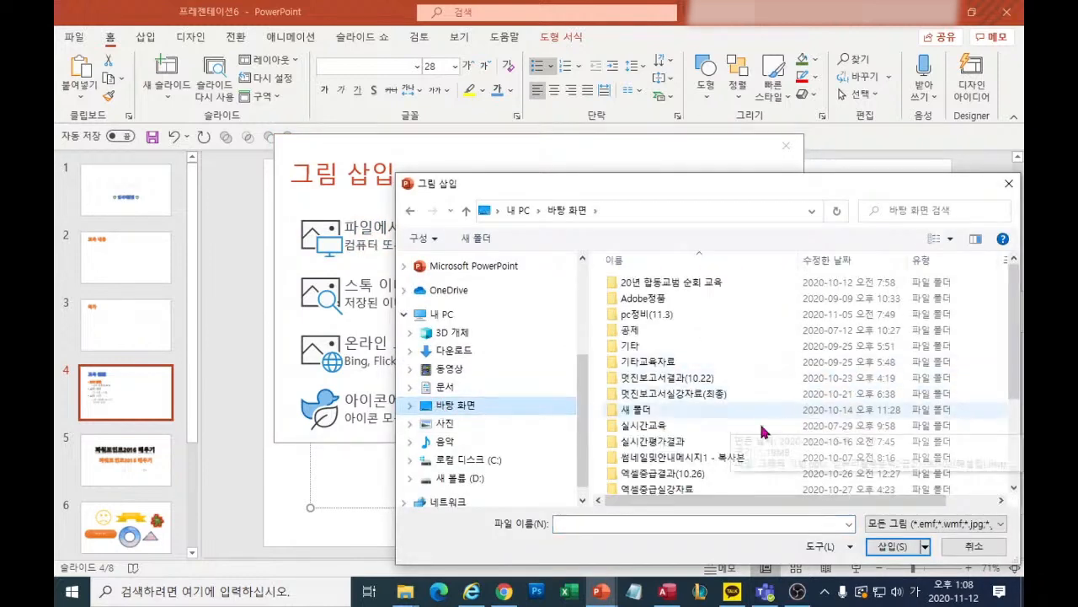
pyautogui.scroll(-5, 763, 432)
pyautogui.doubleClick(686, 421)
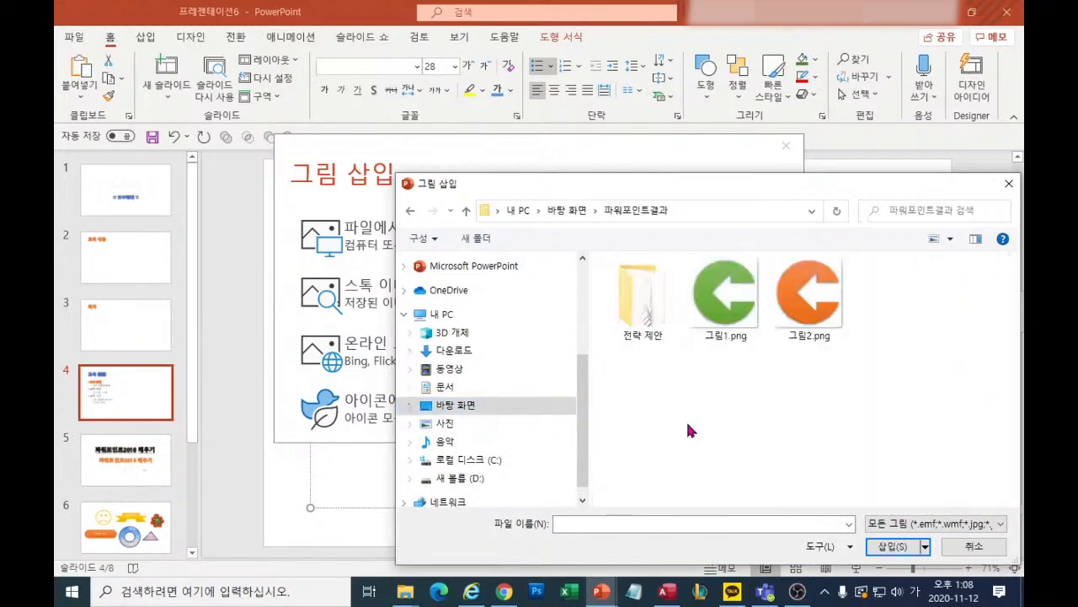
pyautogui.click(799, 308)
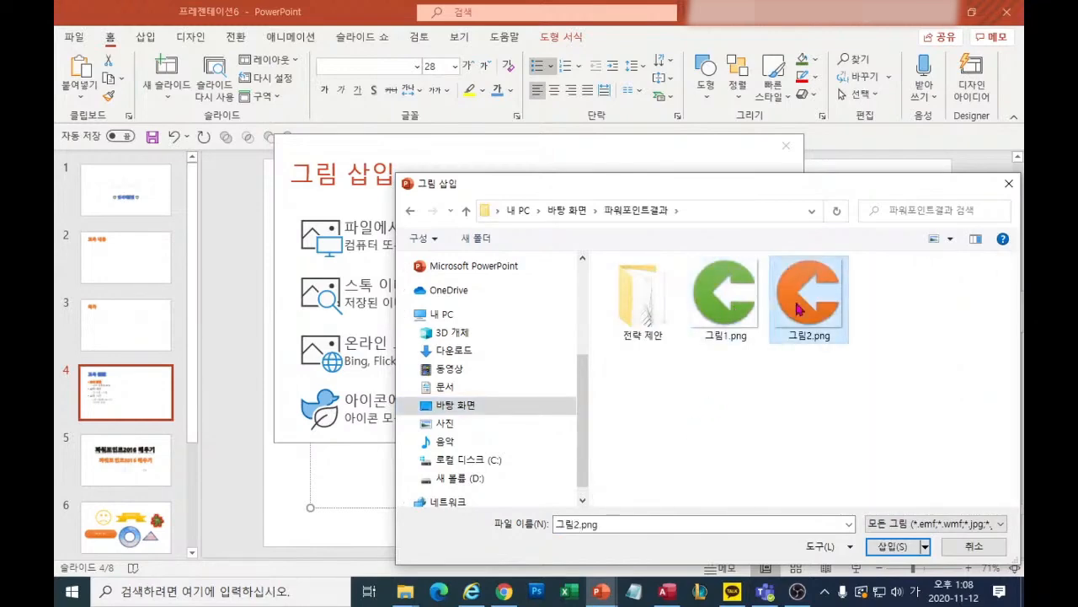
pyautogui.click(882, 546)
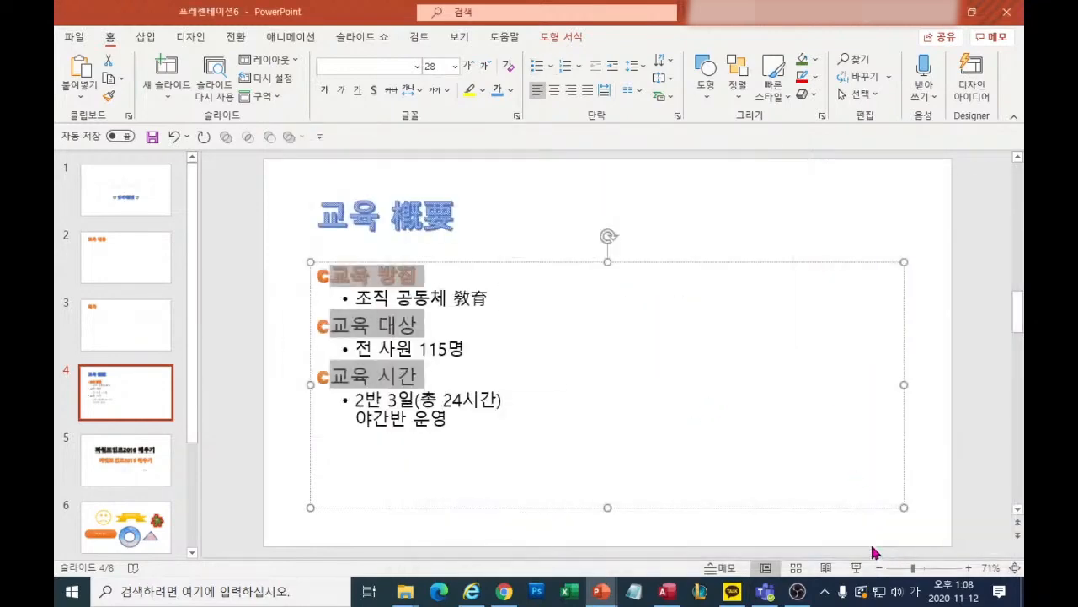
pyautogui.click(540, 371)
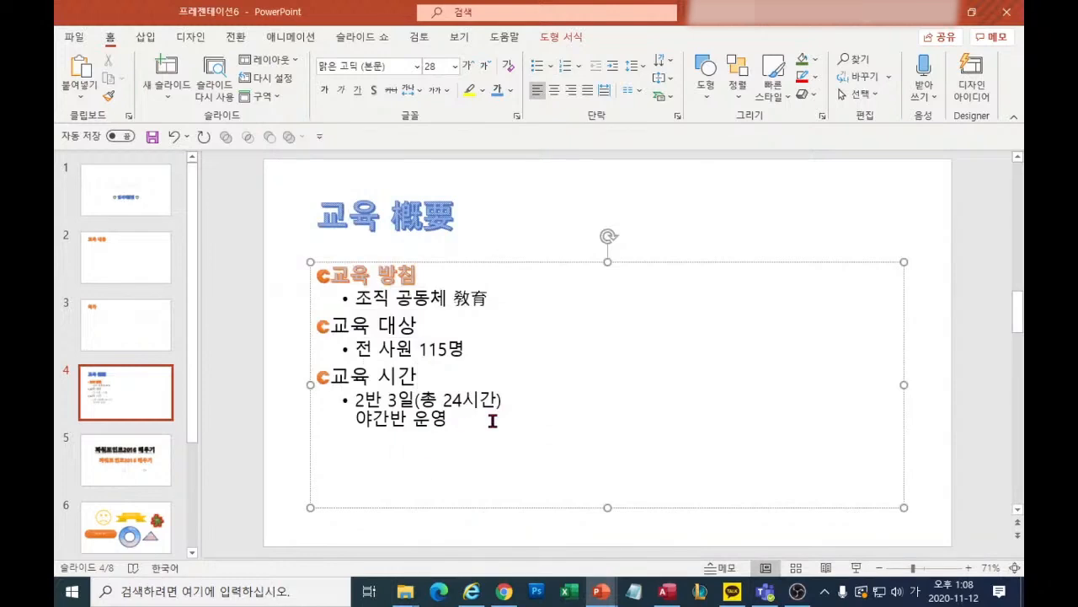
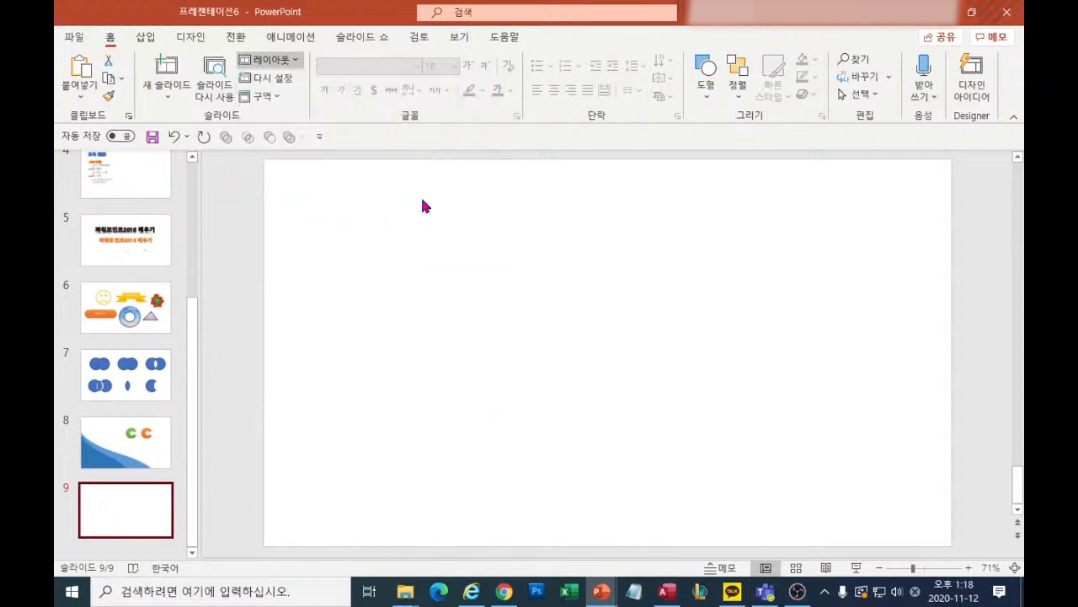
# Step: Enter the title 진행 과정 on slide 9 and give it a bold dark WordArt style with a blue shadow
pyautogui.click(474, 231)
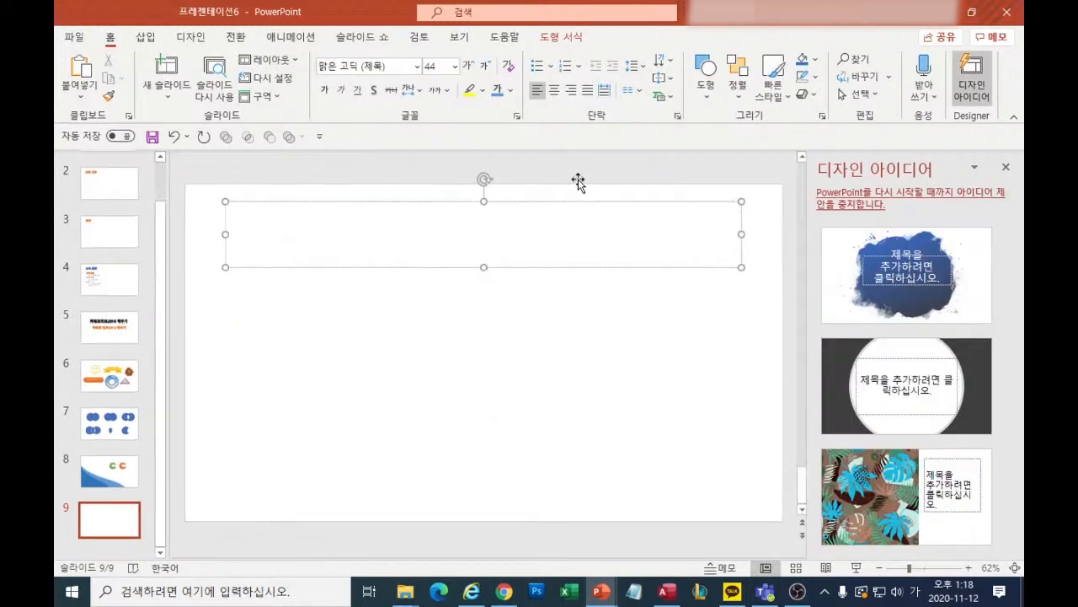
pyautogui.write('진행 과정')
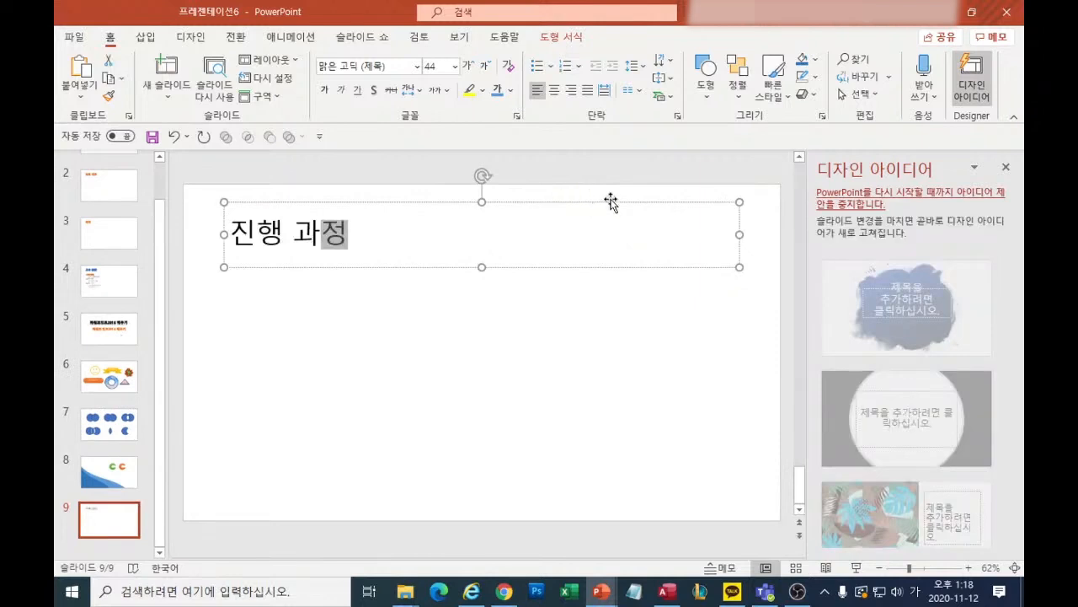
pyautogui.click(517, 268)
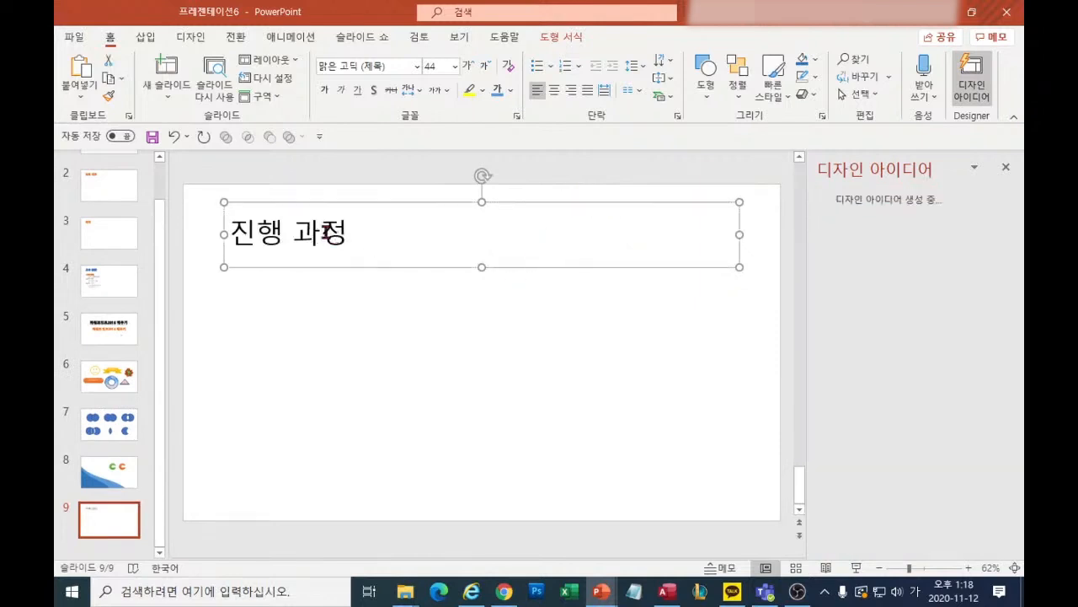
pyautogui.click(555, 37)
pyautogui.click(629, 88)
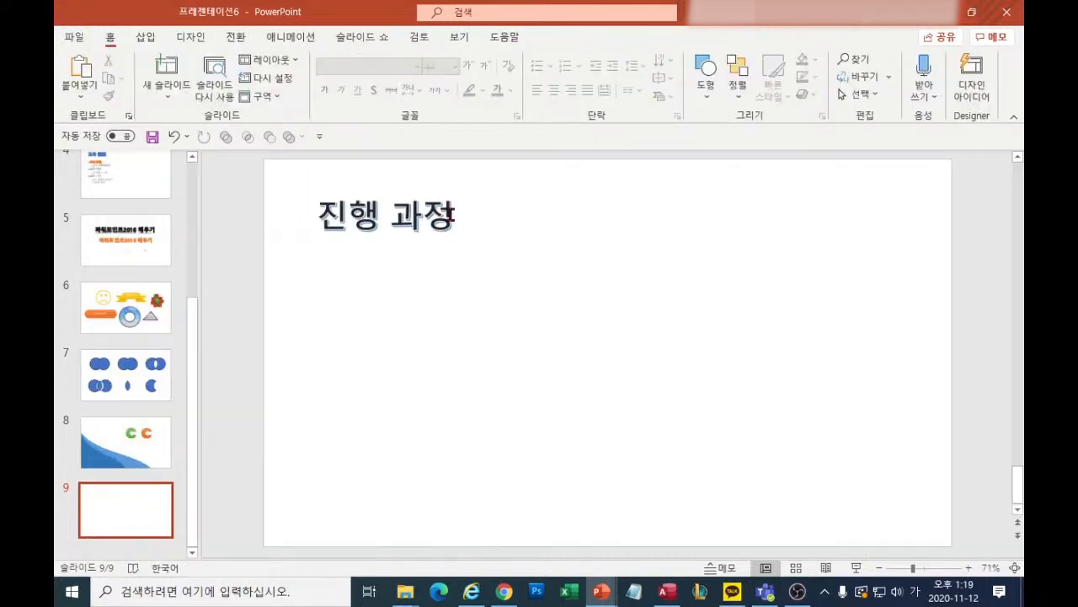
# Step: Centre the title 진행 과정 horizontally in its placeholder on slide 9
pyautogui.click(452, 215)
pyautogui.click(111, 38)
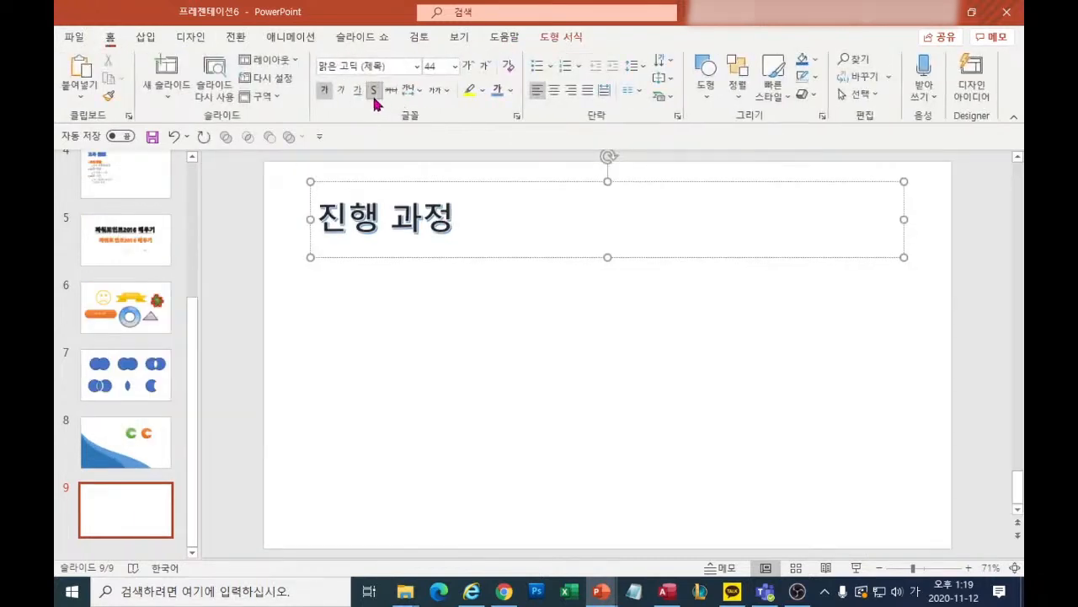
pyautogui.click(553, 91)
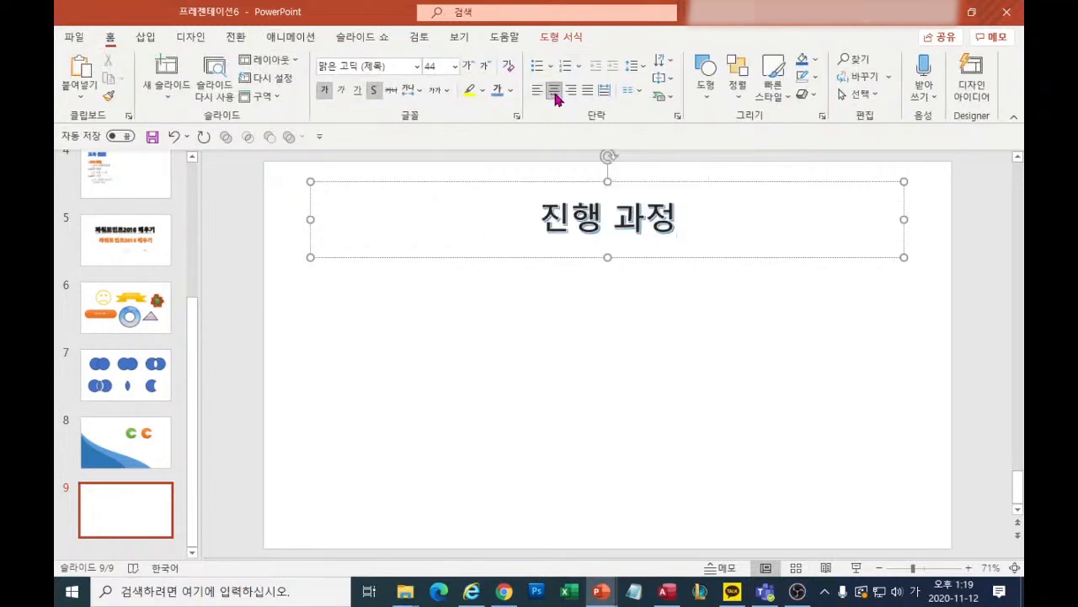
pyautogui.click(214, 152)
# Step: Draw a hollow circle (원형: 비어 있음) about 4.73 cm across below the title on the slide's left side and make its ring thinner
pyautogui.click(145, 37)
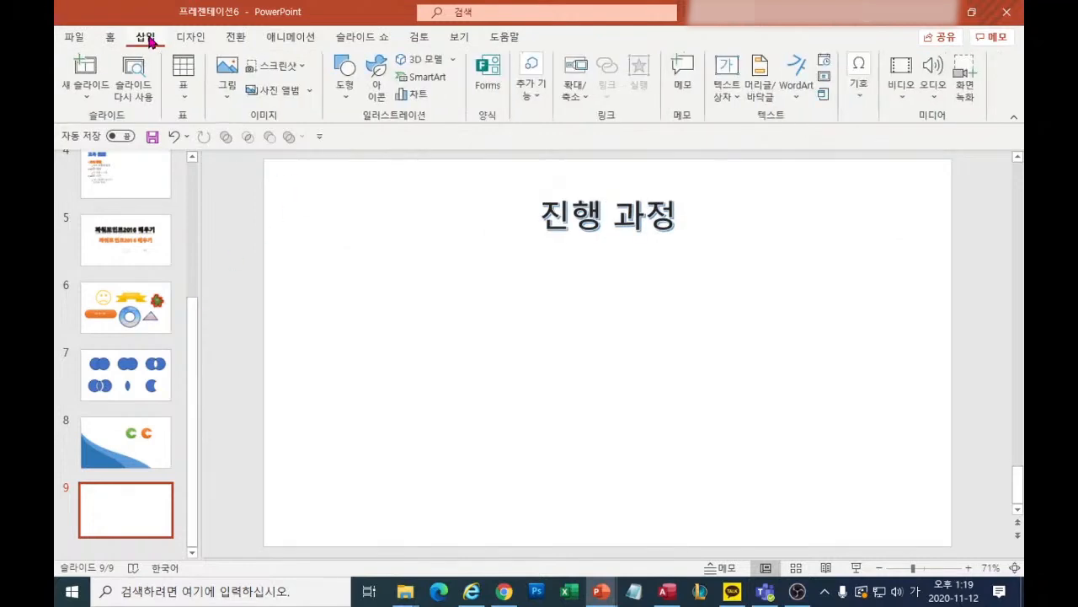
pyautogui.click(345, 99)
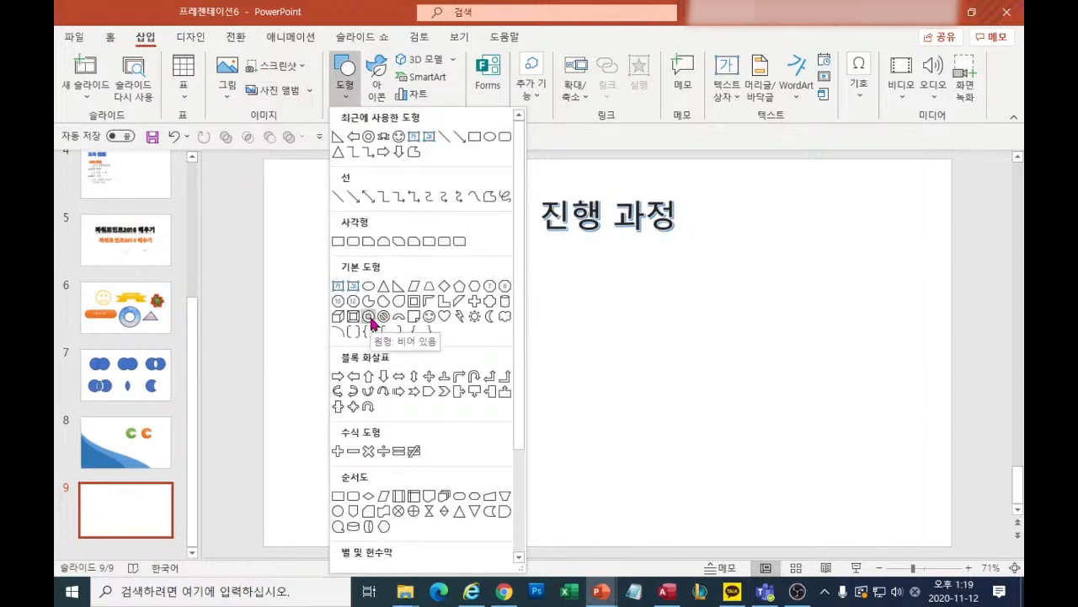
pyautogui.click(368, 317)
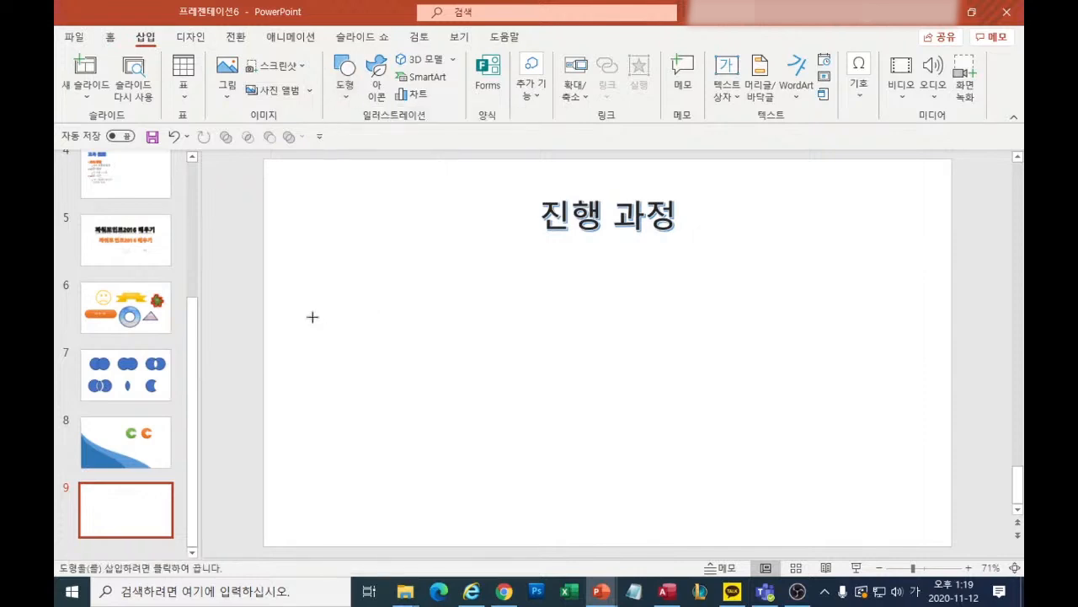
pyautogui.moveTo(315, 321); pyautogui.dragTo(380, 367)
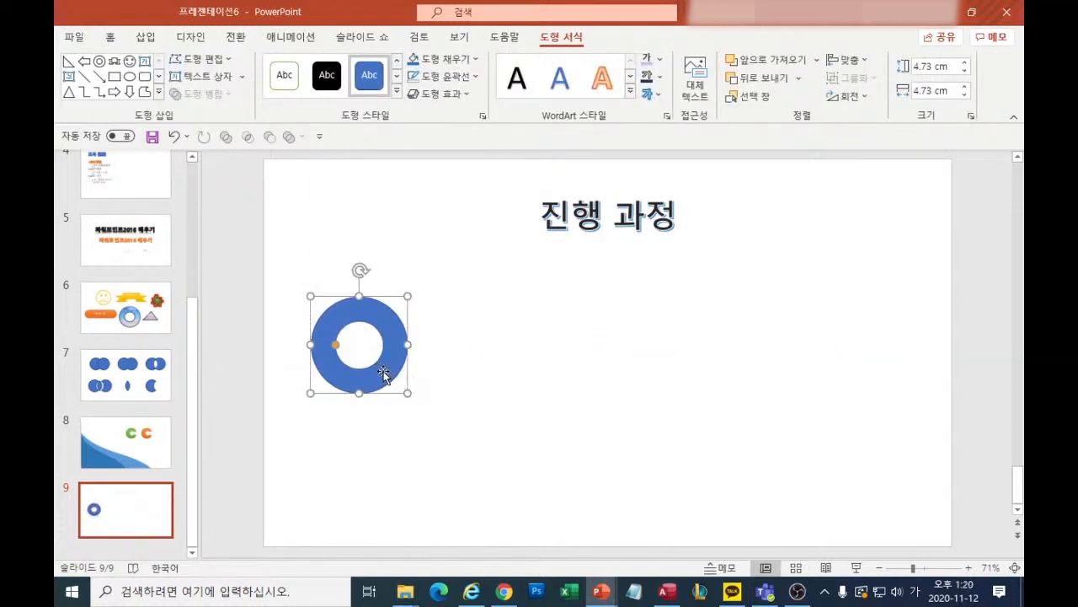
pyautogui.moveTo(337, 347); pyautogui.dragTo(326, 345)
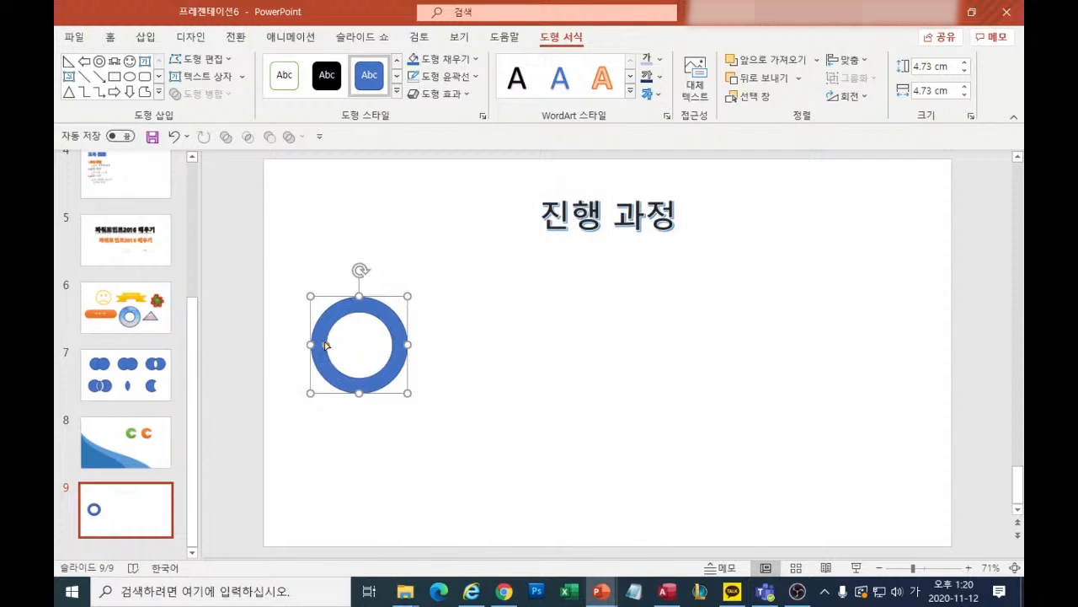
pyautogui.moveTo(326, 344)
pyautogui.mouseDown()
pyautogui.moveTo(349, 347)
pyautogui.moveTo(325, 346)
pyautogui.mouseUp()
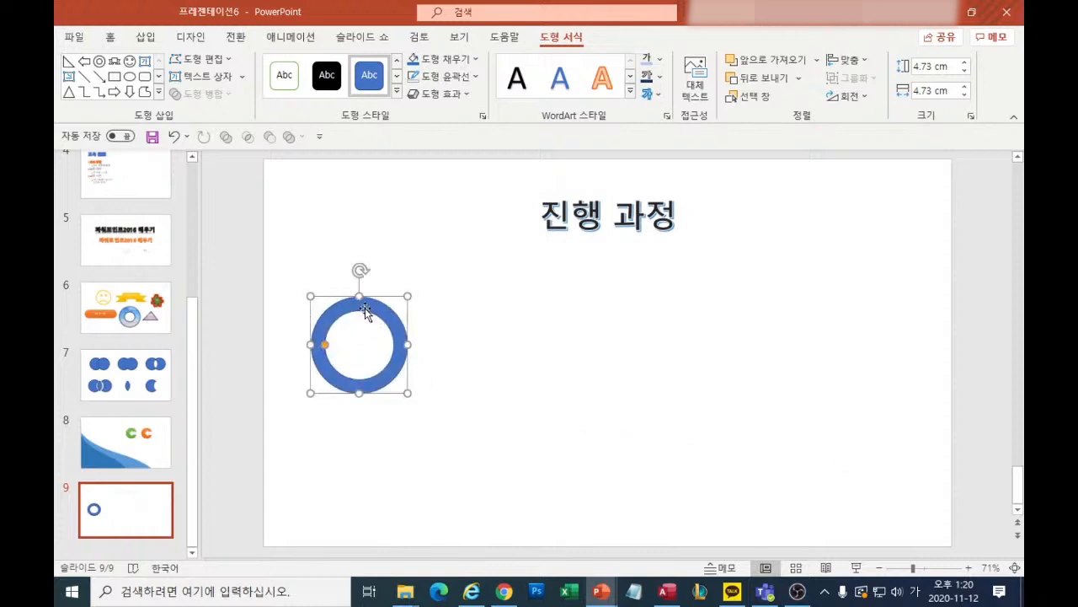
pyautogui.click(475, 61)
pyautogui.click(473, 57)
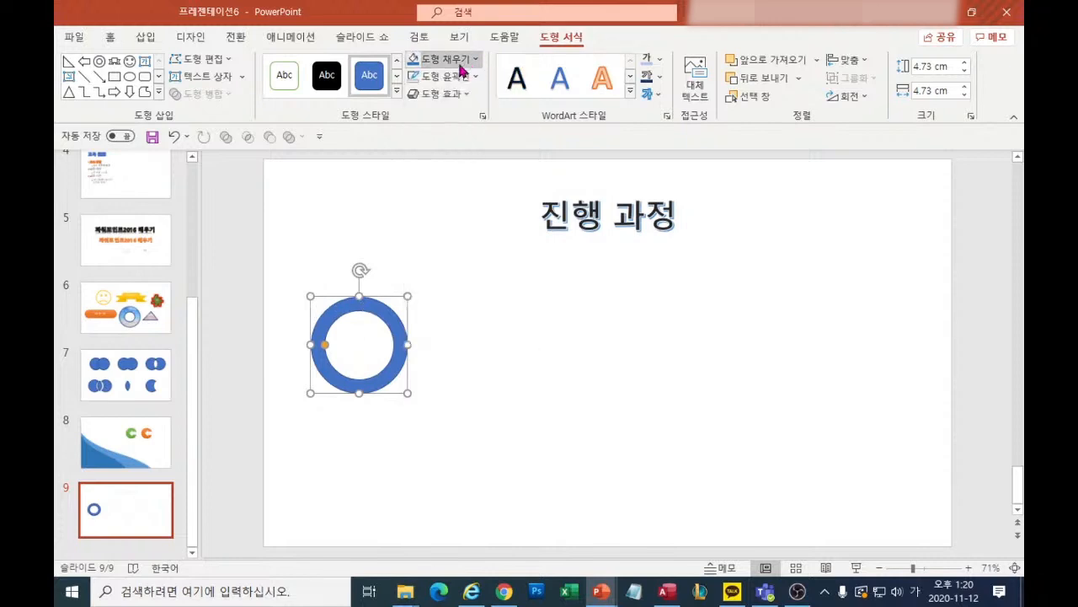
pyautogui.click(396, 90)
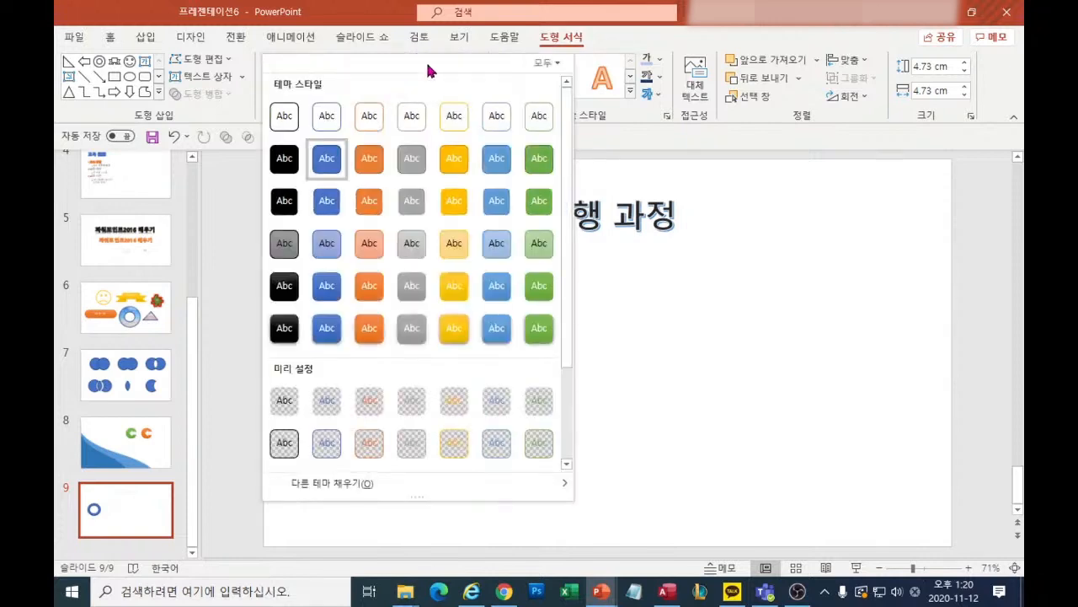
pyautogui.click(463, 57)
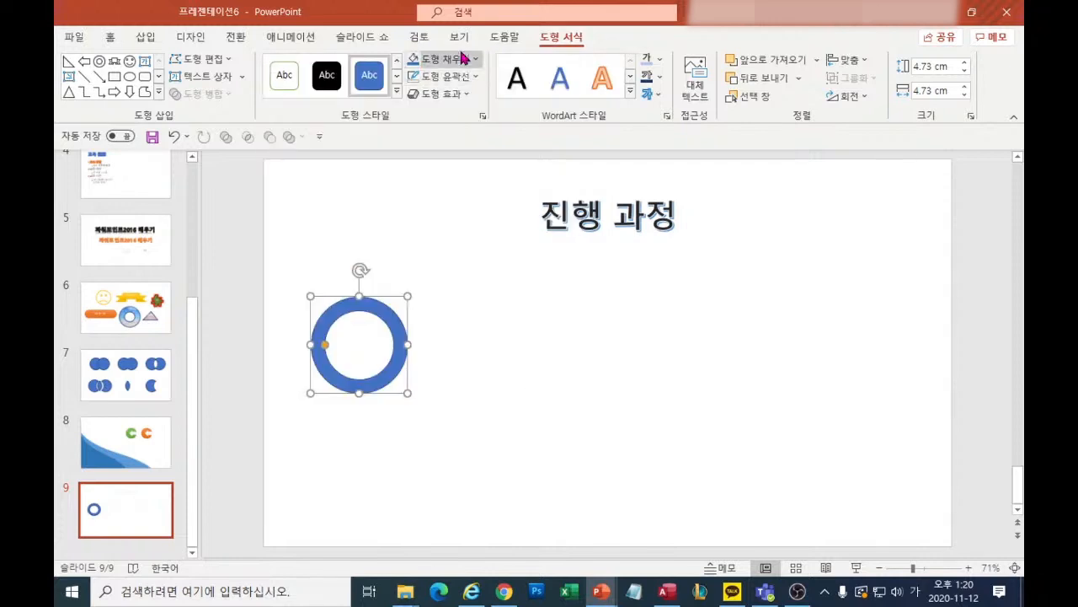
# Step: Change the ring's fill from solid to gradient (그라데이션 채우기) in its shape formatting options
pyautogui.rightClick(394, 328)
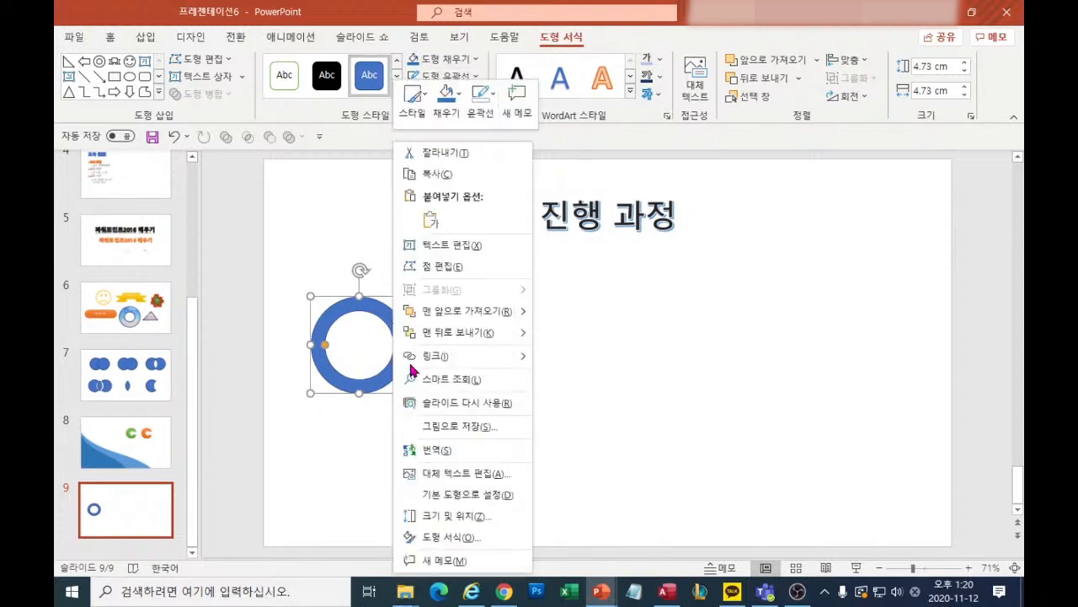
pyautogui.click(453, 538)
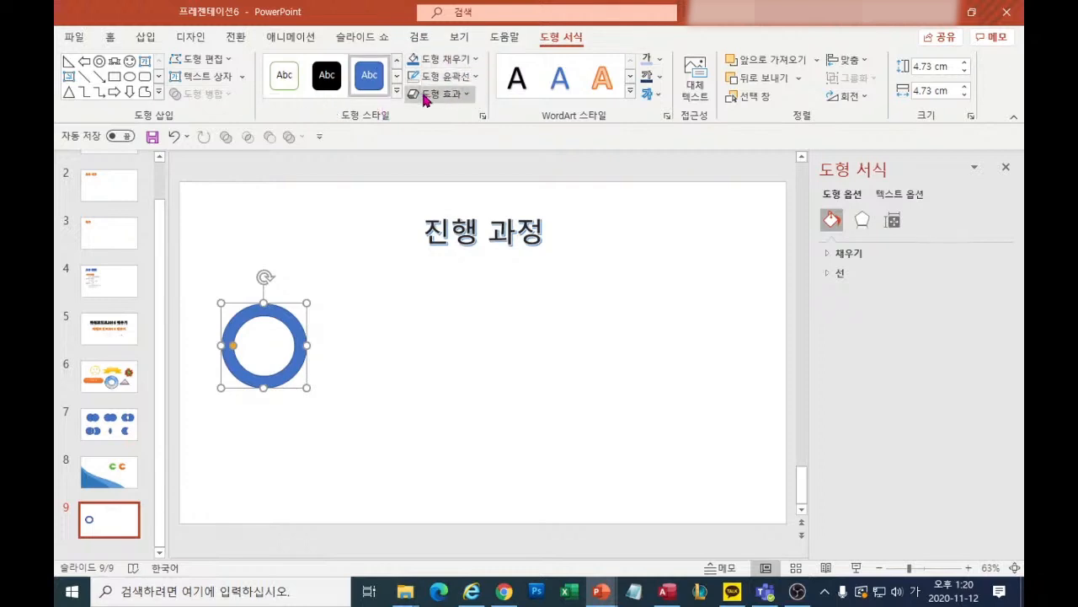
pyautogui.rightClick(296, 331)
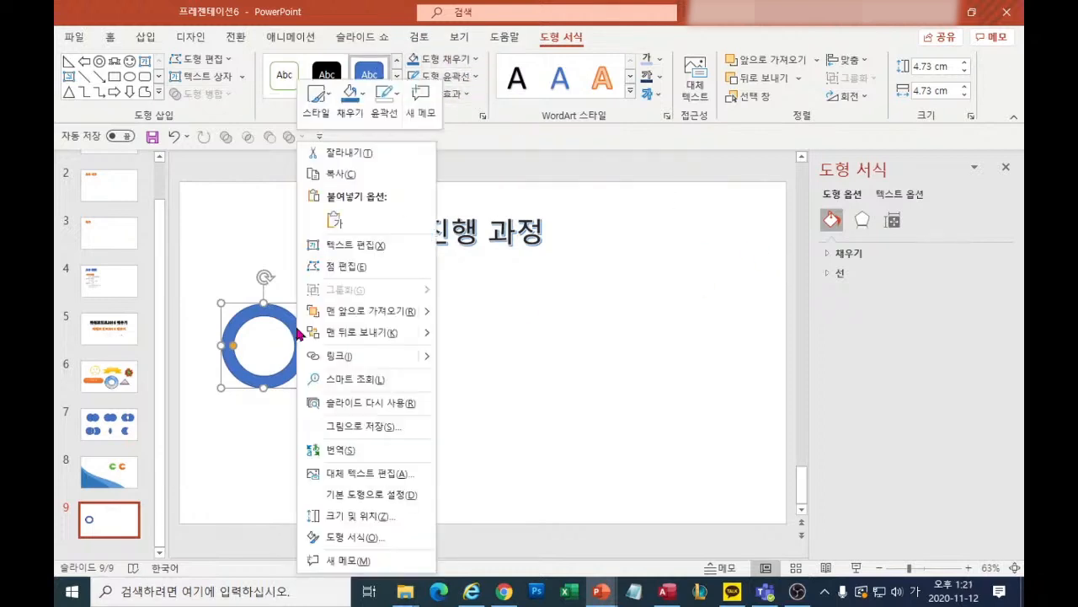
pyautogui.click(387, 539)
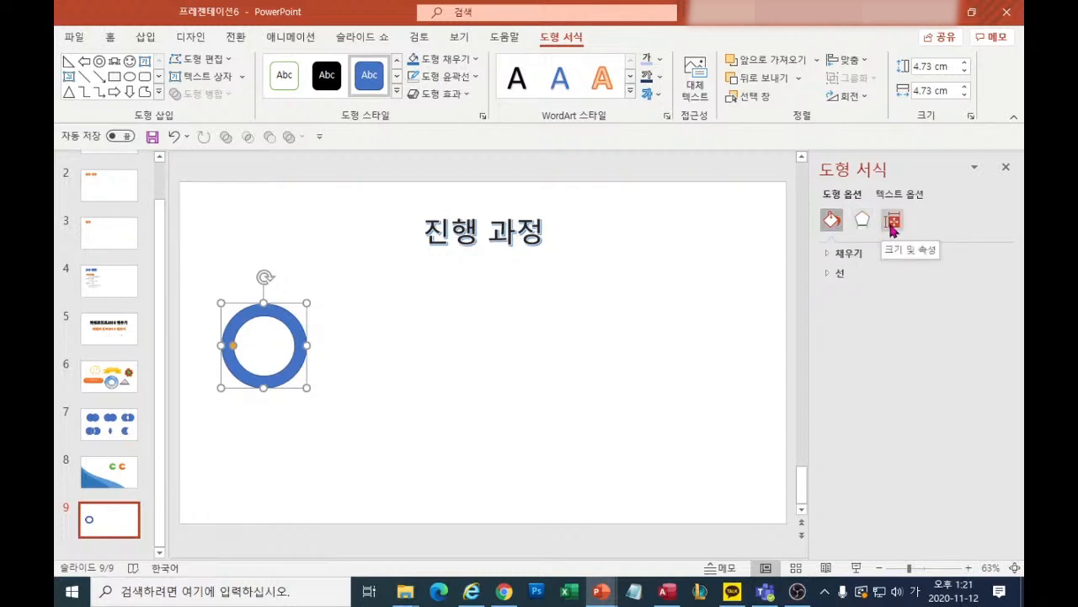
pyautogui.click(900, 193)
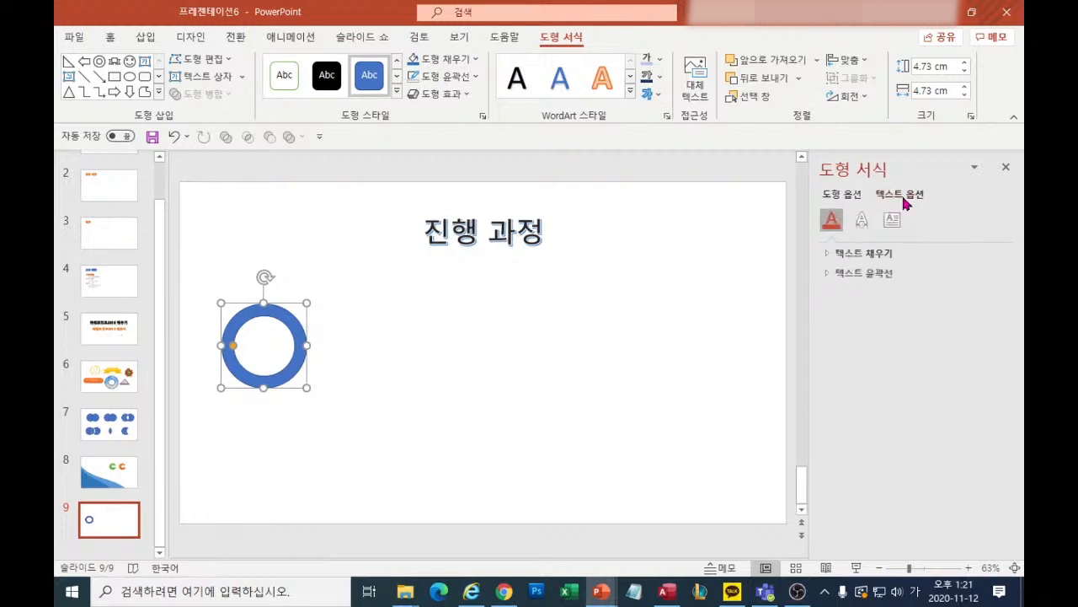
pyautogui.click(845, 197)
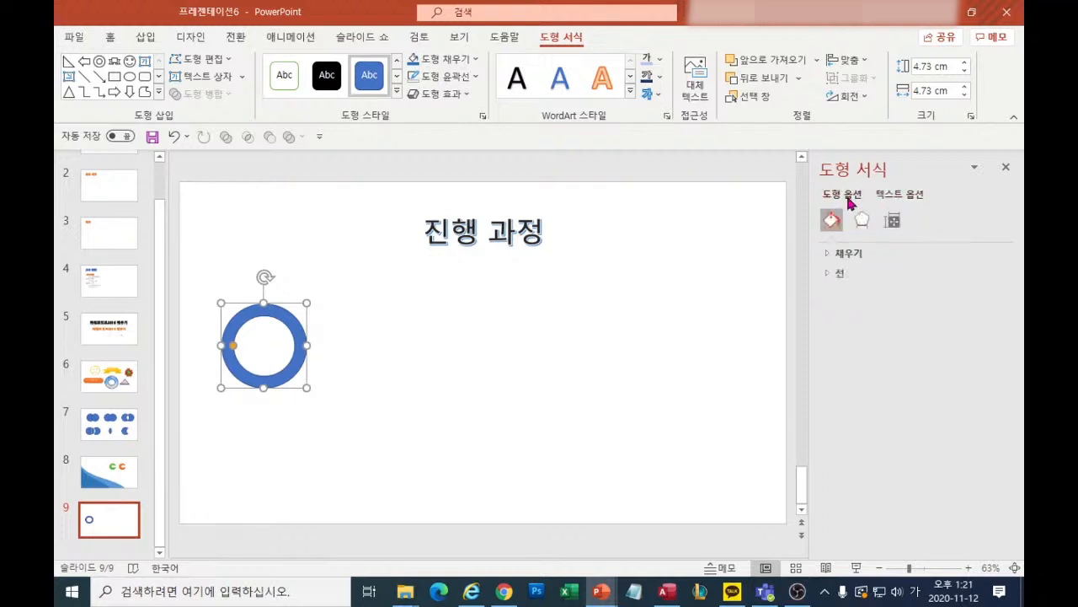
pyautogui.click(848, 254)
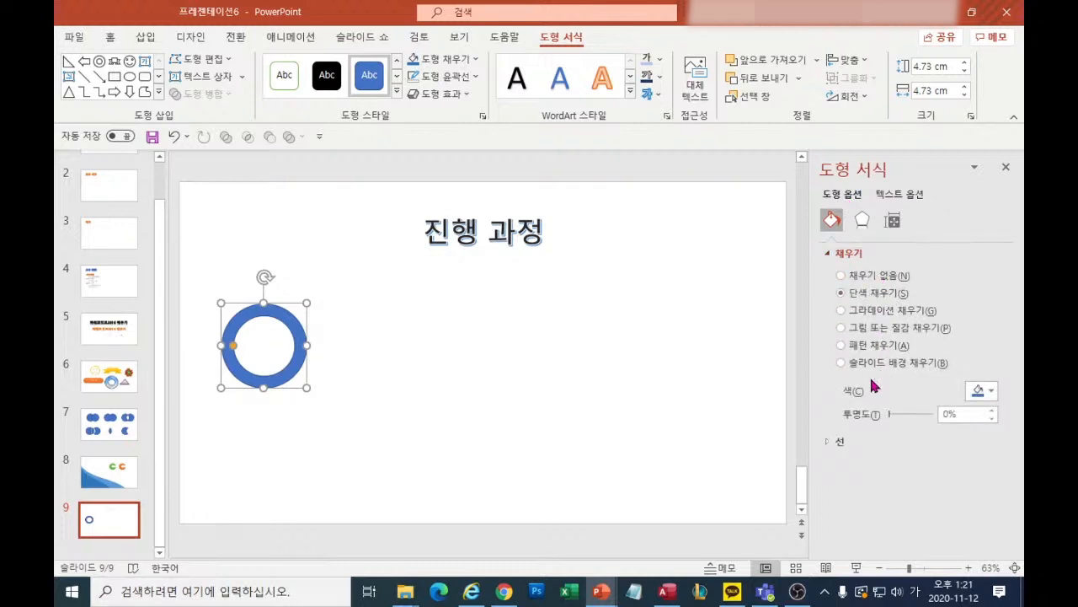
pyautogui.click(867, 313)
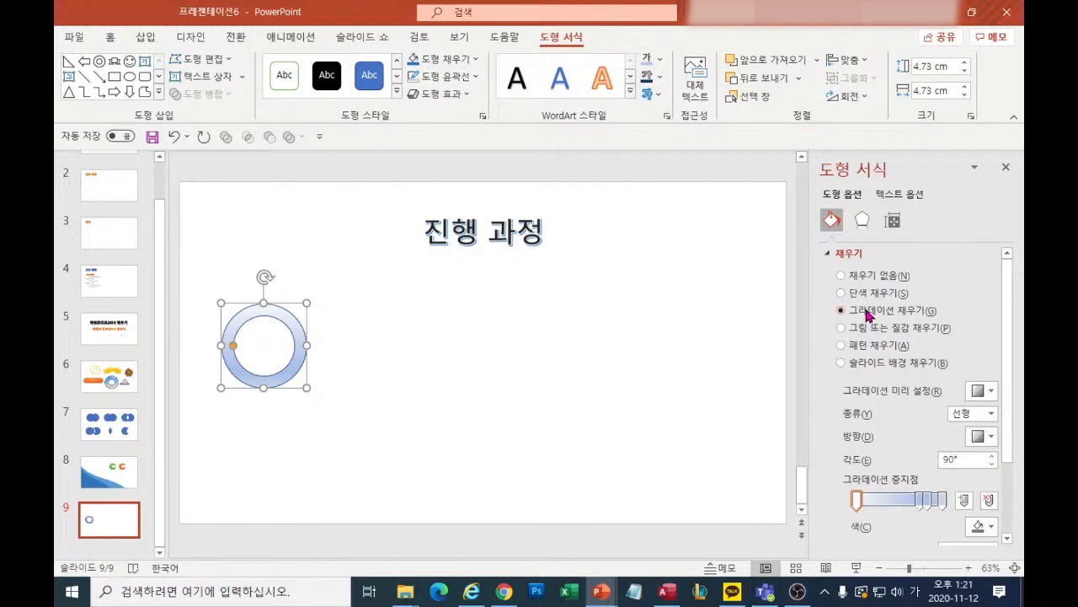
pyautogui.click(987, 392)
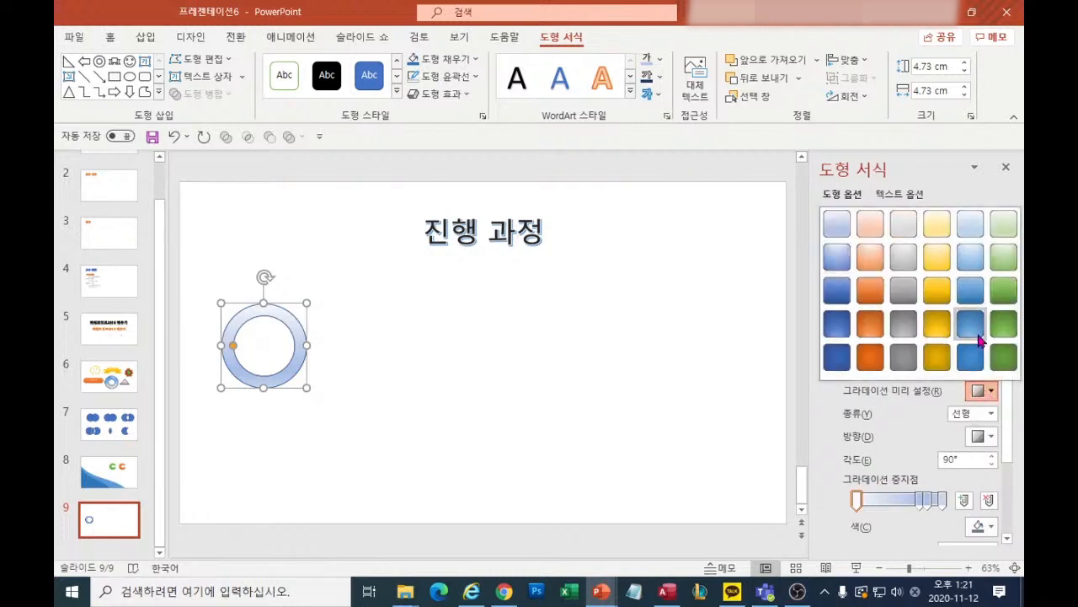
pyautogui.click(992, 396)
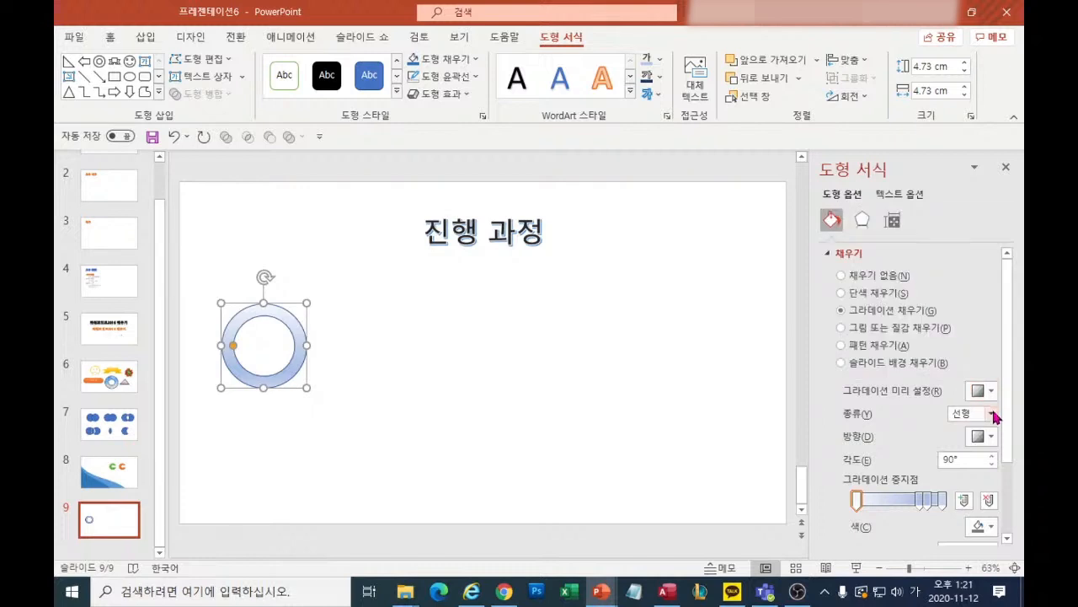
pyautogui.click(991, 414)
pyautogui.click(932, 437)
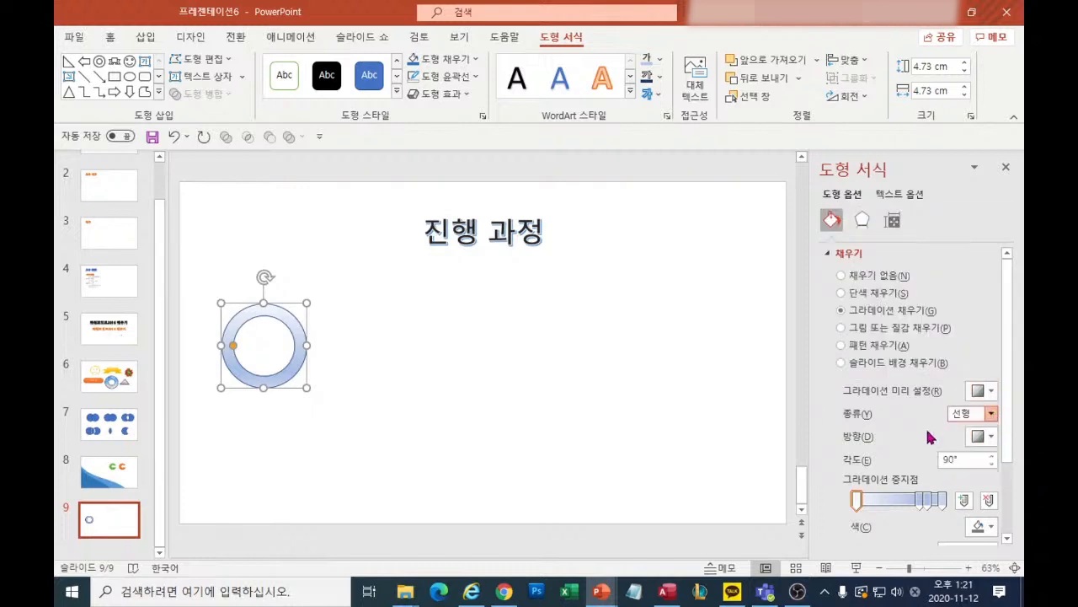
pyautogui.click(989, 437)
pyautogui.click(964, 475)
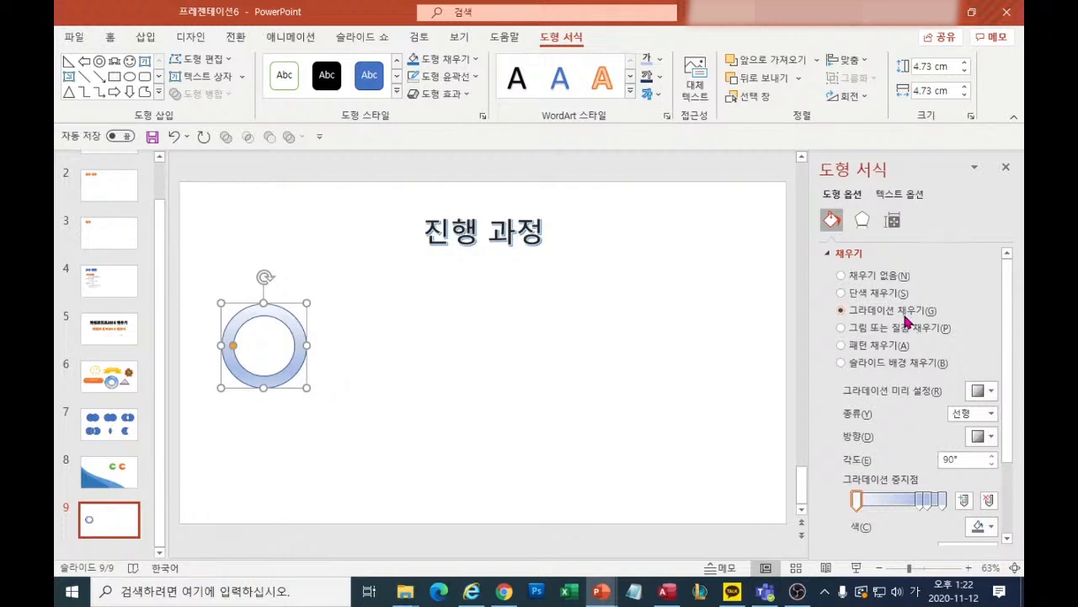
# Step: Set the ring's gradient type to linear (선형) with a straight top-to-bottom direction
pyautogui.click(987, 414)
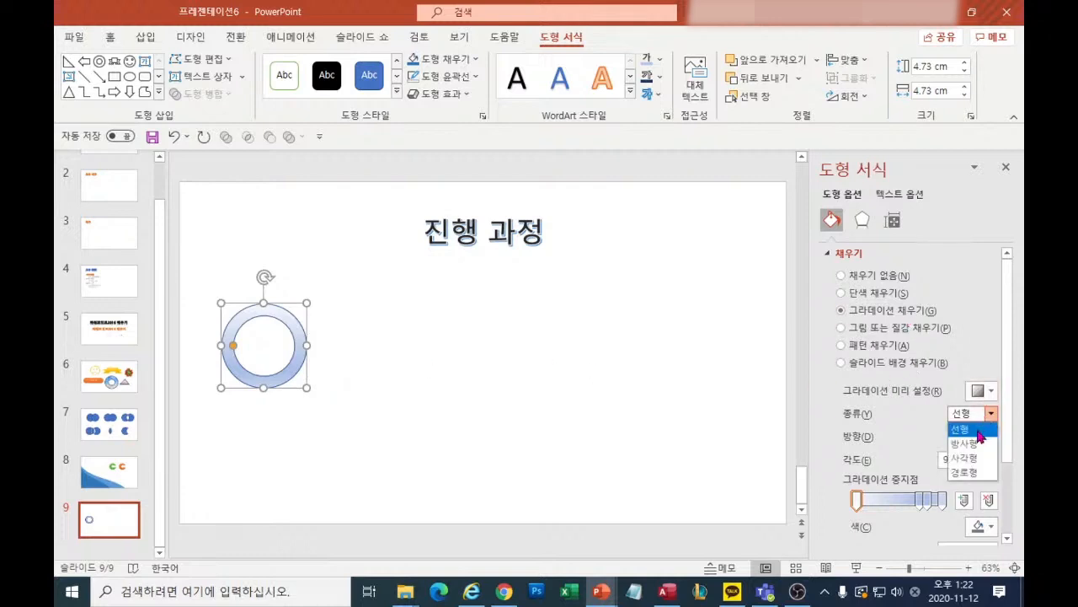
pyautogui.click(978, 431)
pyautogui.click(986, 436)
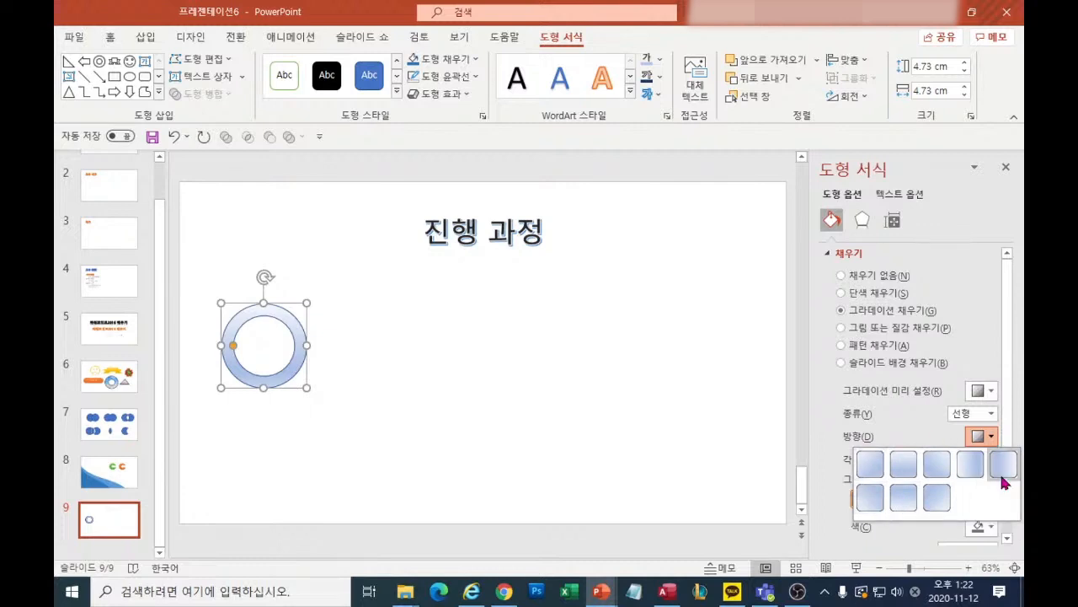
pyautogui.click(904, 463)
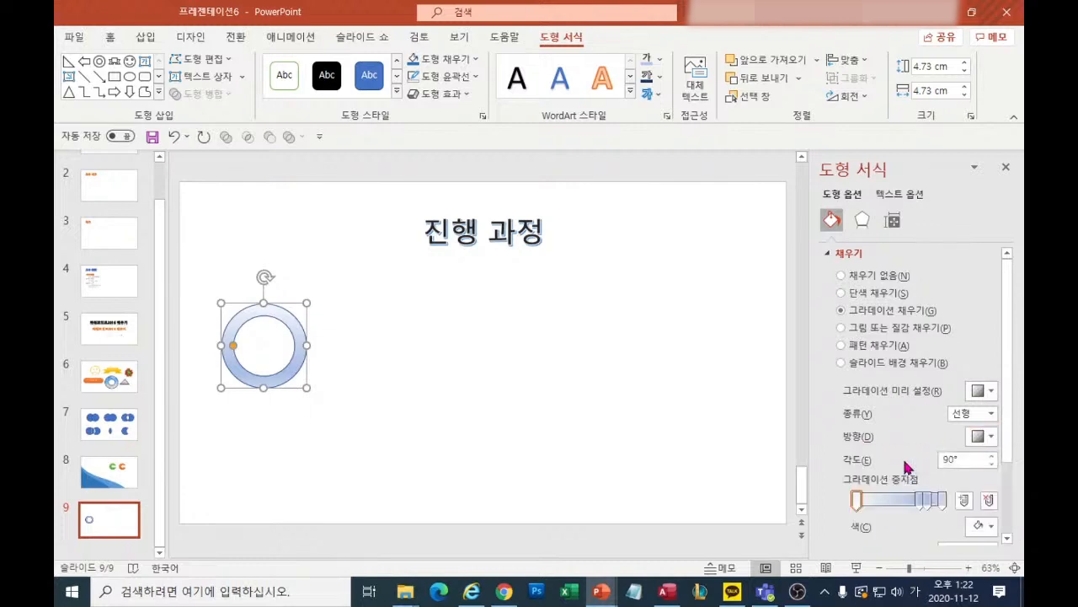
# Step: Remove the two middle gradient stops from the ring's fill so only the first and last stops are left
pyautogui.click(933, 504)
pyautogui.moveTo(934, 505); pyautogui.dragTo(925, 504)
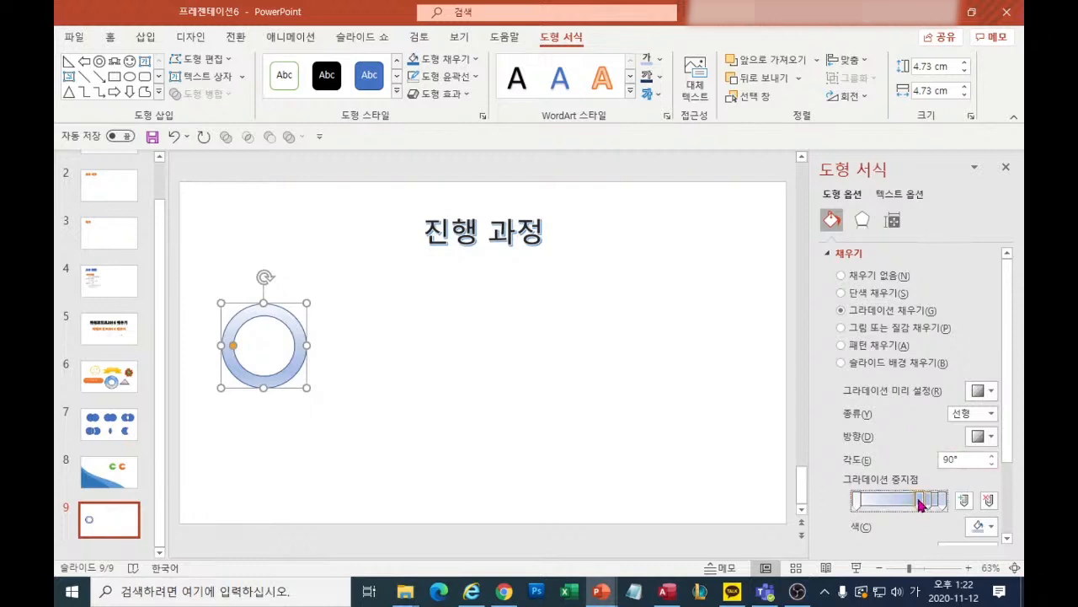
pyautogui.click(988, 502)
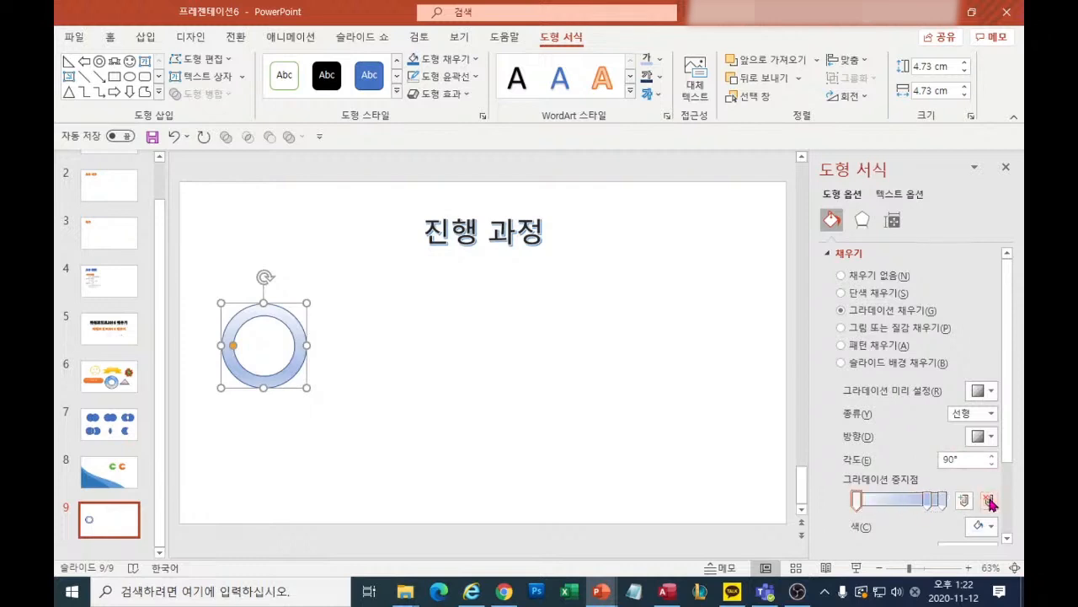
pyautogui.click(926, 503)
pyautogui.click(988, 503)
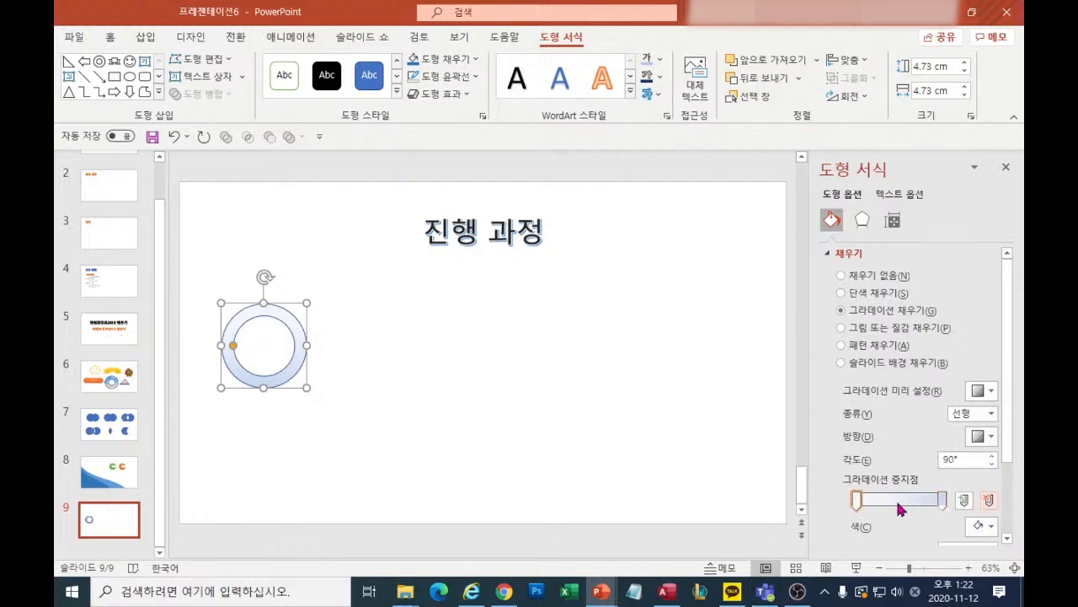
# Step: Colour the ring's first gradient stop light blue and its last stop the darkest blue theme shade
pyautogui.click(943, 505)
pyautogui.click(856, 503)
pyautogui.click(988, 531)
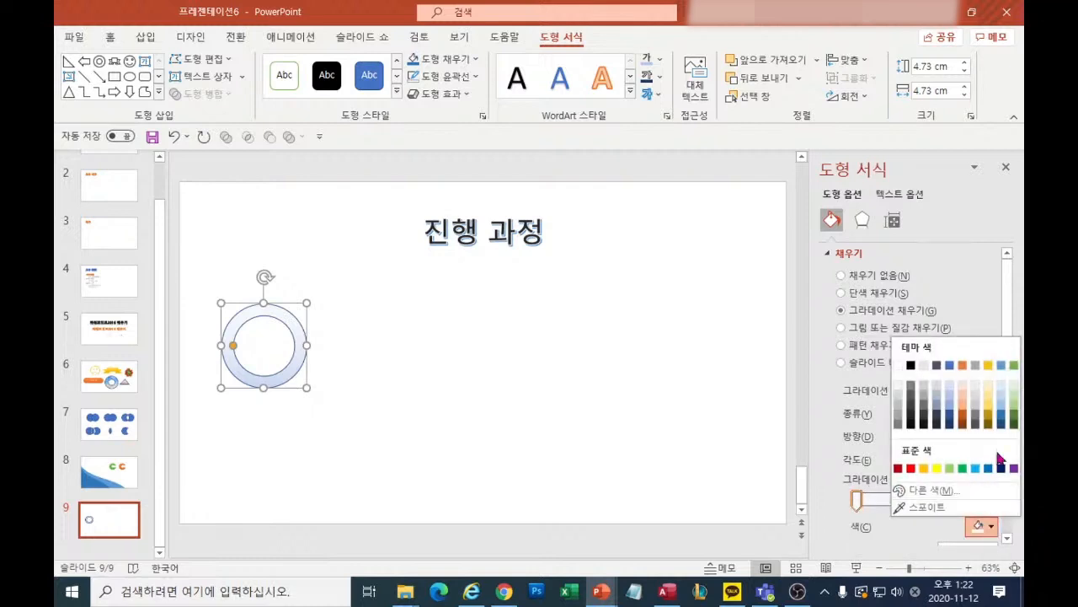
pyautogui.click(1003, 411)
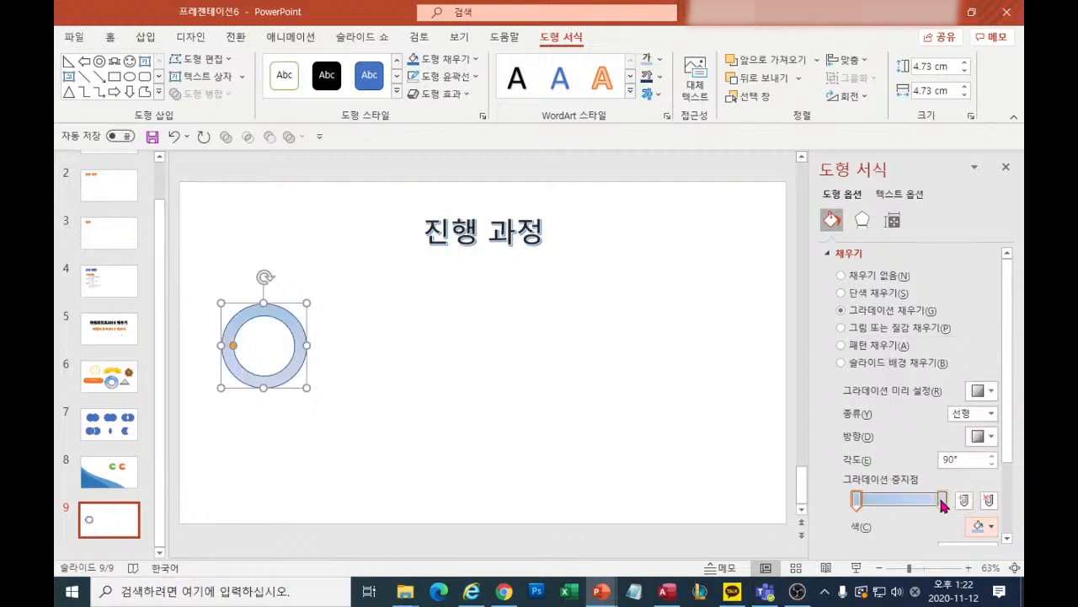
pyautogui.click(982, 526)
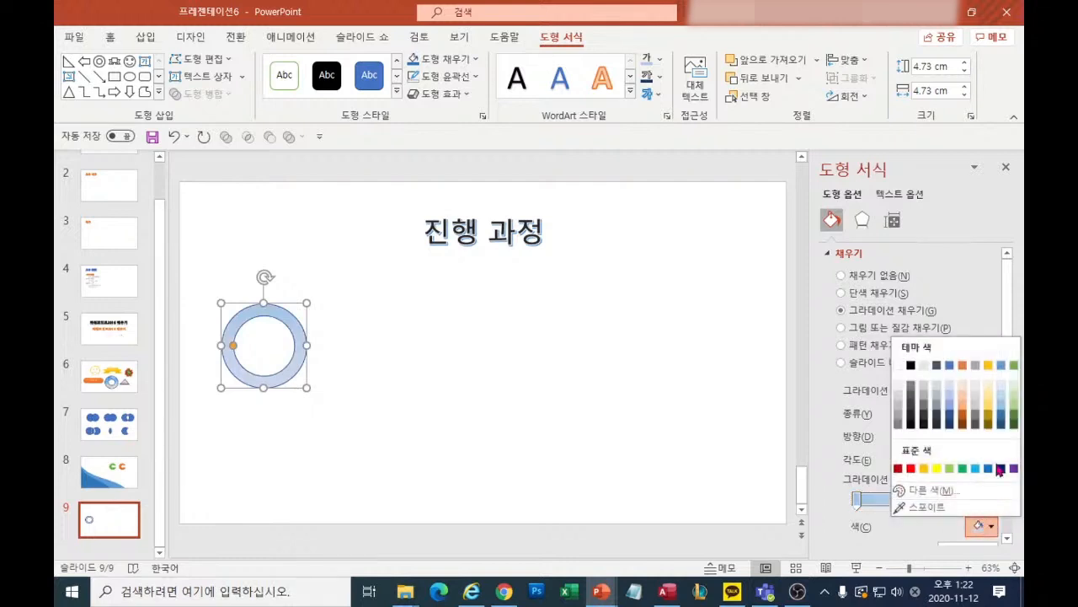
pyautogui.click(1001, 423)
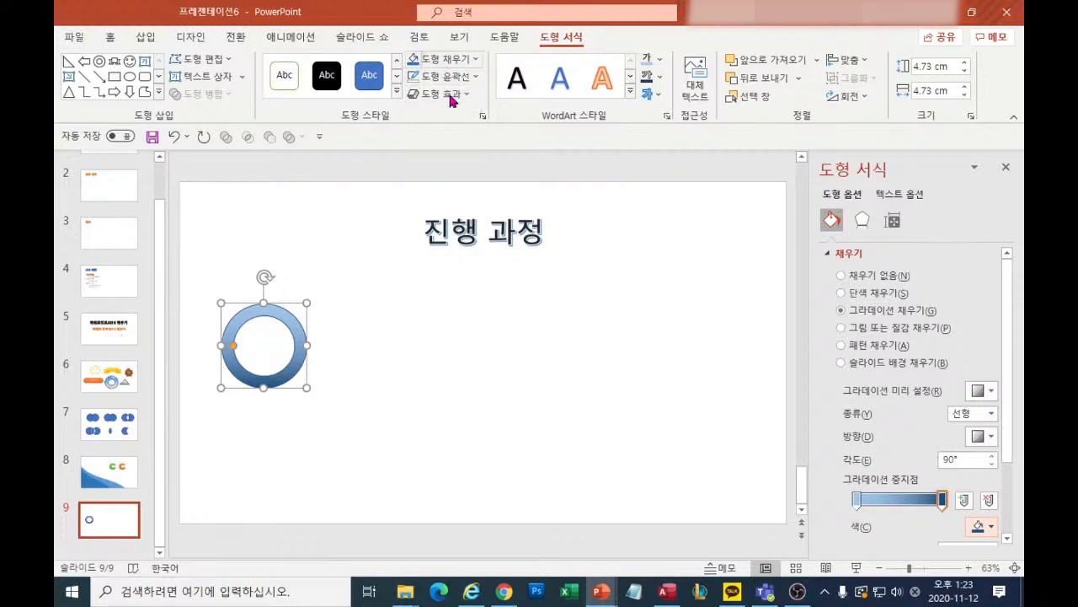
# Step: Open the ring's shape formatting (도형 서식) again and reapply the linear type (선형) and the downward gradient direction
pyautogui.rightClick(299, 350)
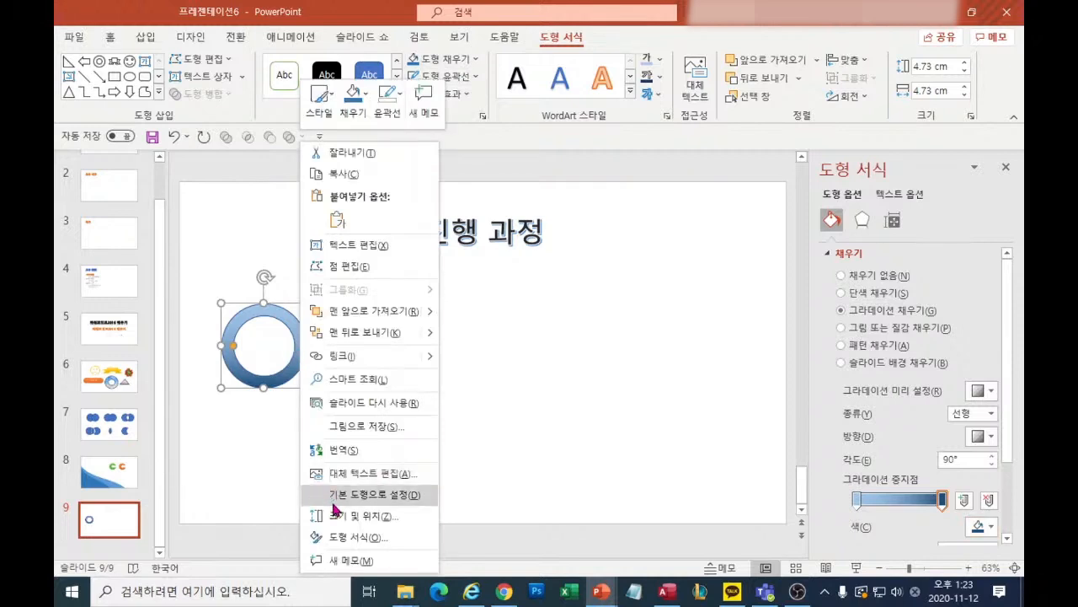
pyautogui.click(341, 539)
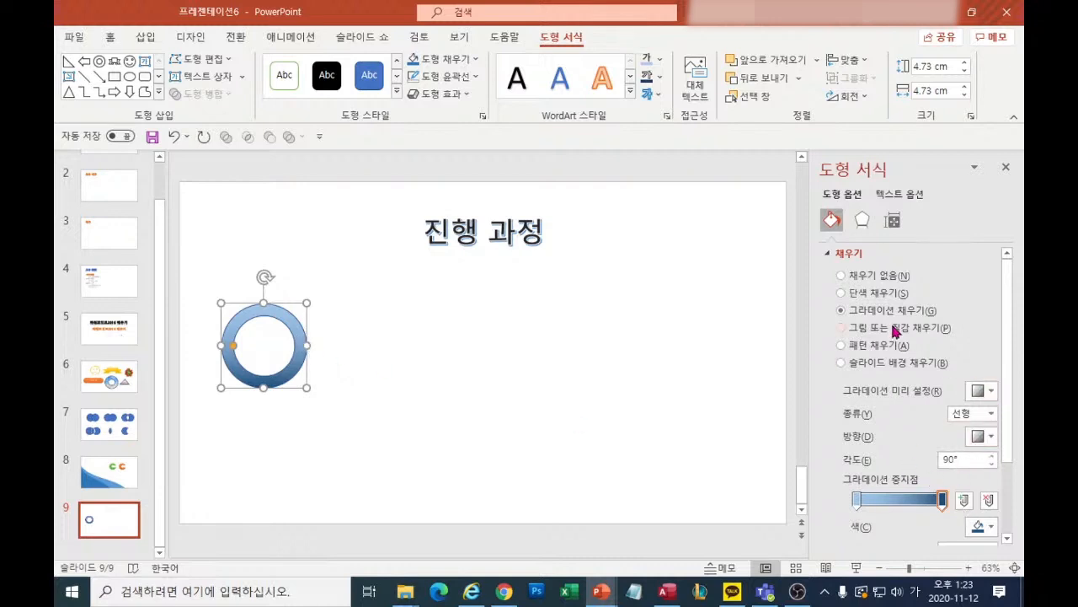
pyautogui.click(981, 415)
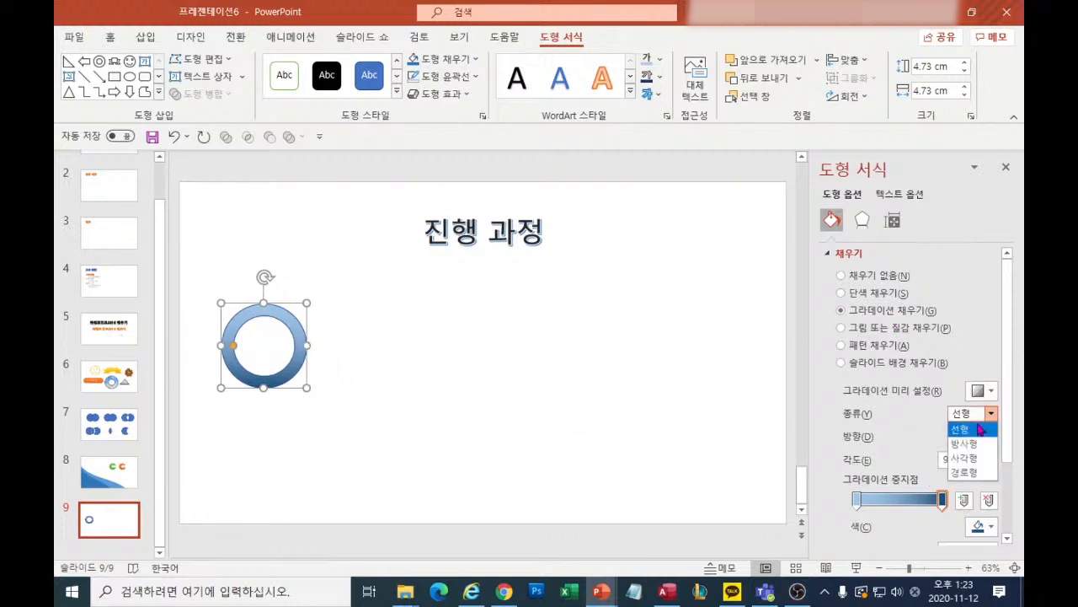
pyautogui.click(982, 427)
pyautogui.click(980, 437)
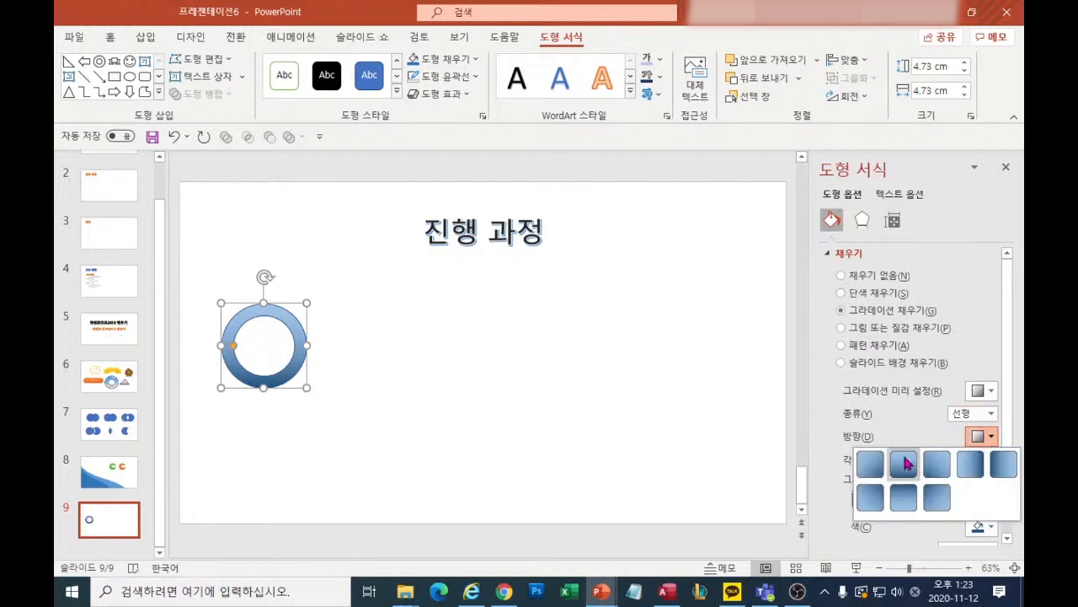
pyautogui.click(906, 460)
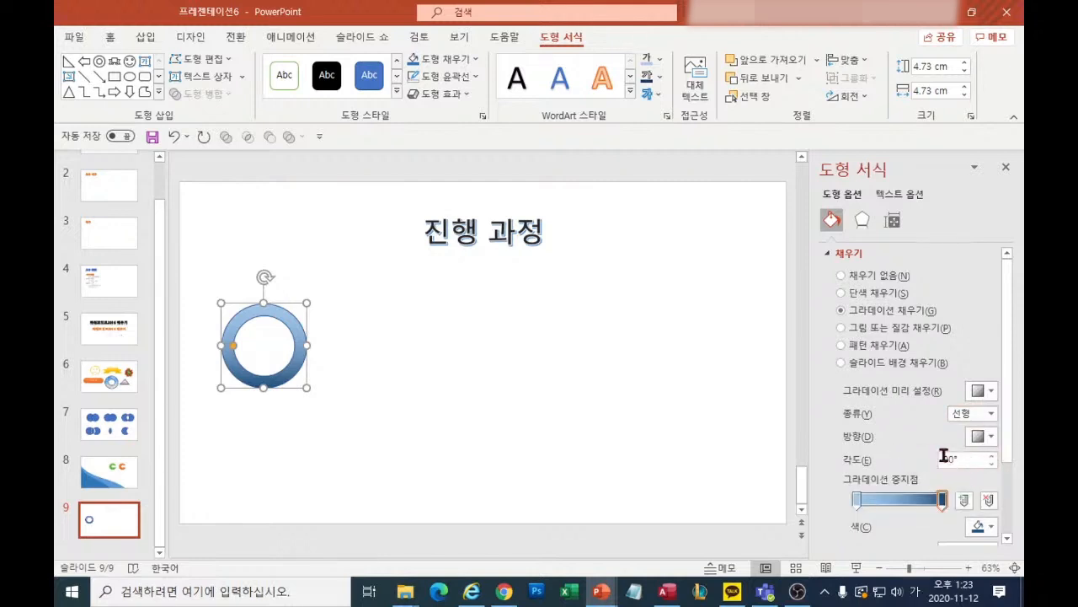
# Step: Recolour the ring's first gradient stop to a darker blue theme shade and its last stop to the standard dark blue
pyautogui.click(857, 500)
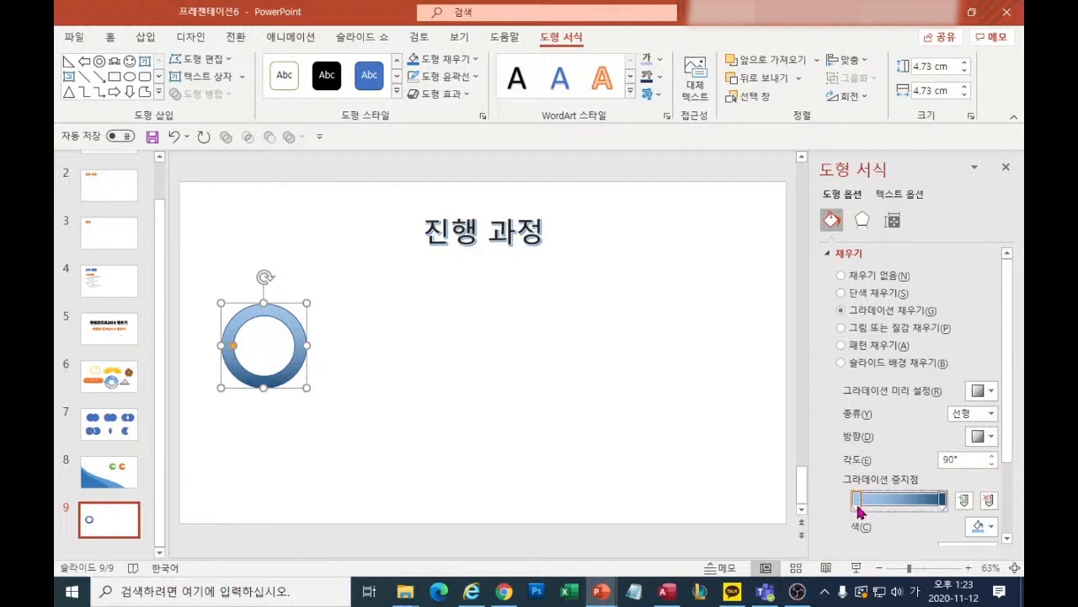
pyautogui.click(982, 526)
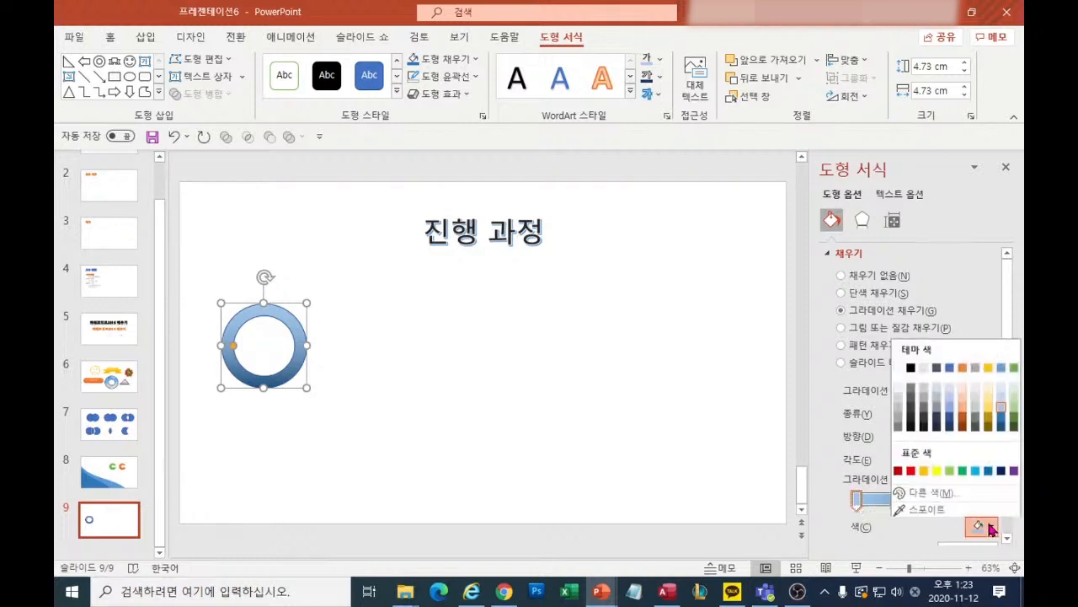
pyautogui.click(1001, 418)
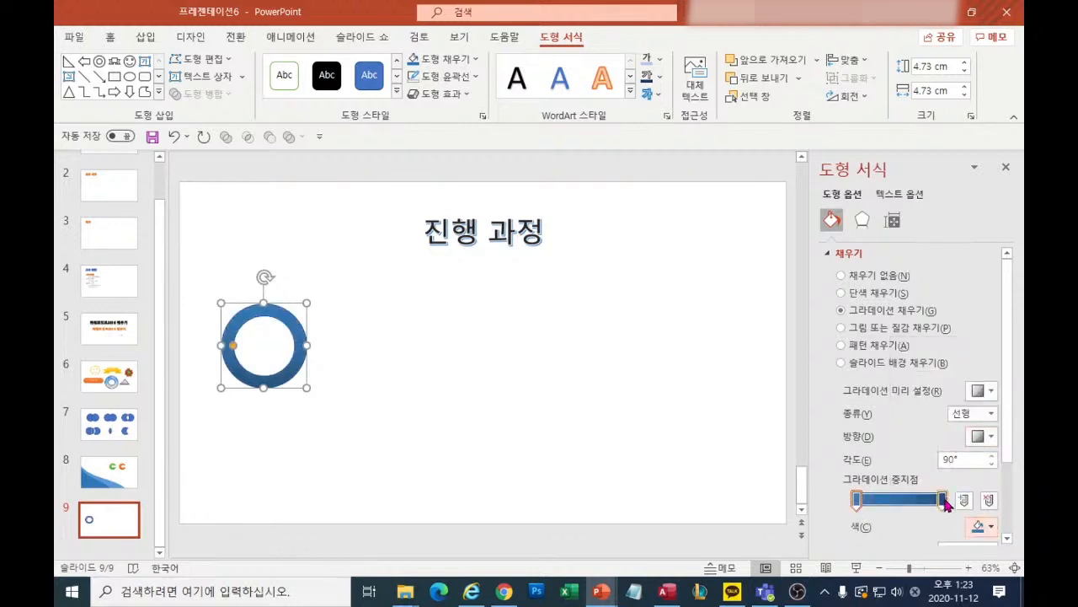
pyautogui.click(978, 526)
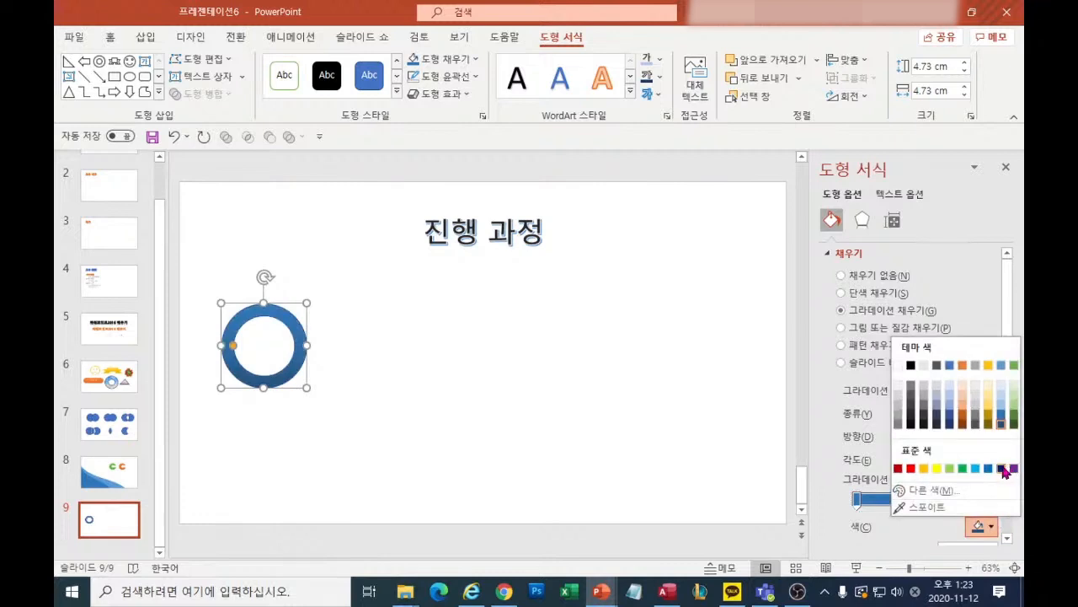
pyautogui.click(1006, 473)
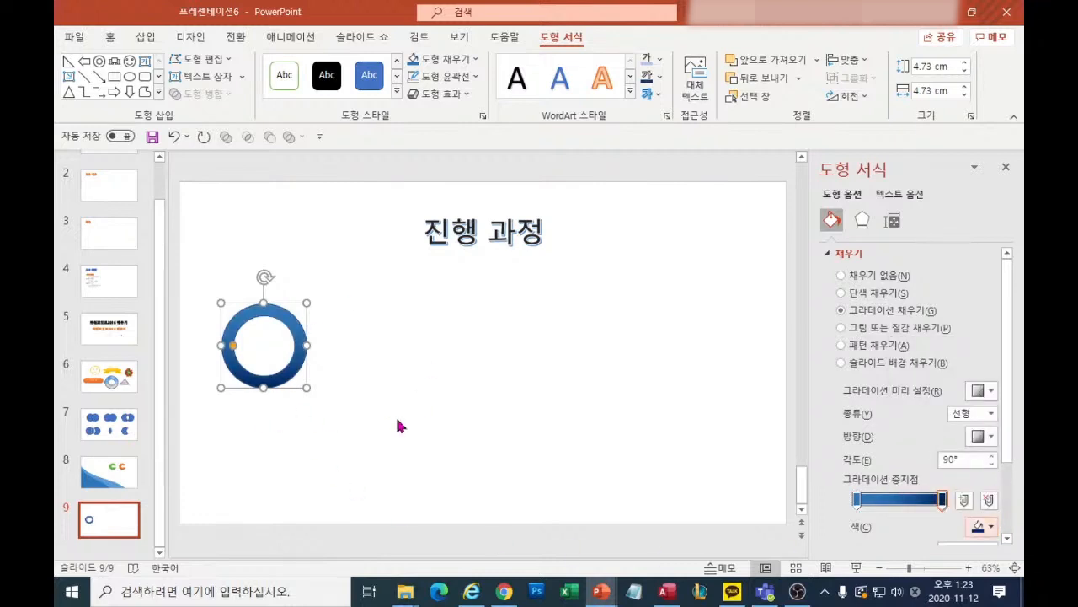
# Step: Remove the ring's outline by setting its line to none (선 없음)
pyautogui.scroll(-3, 910, 404)
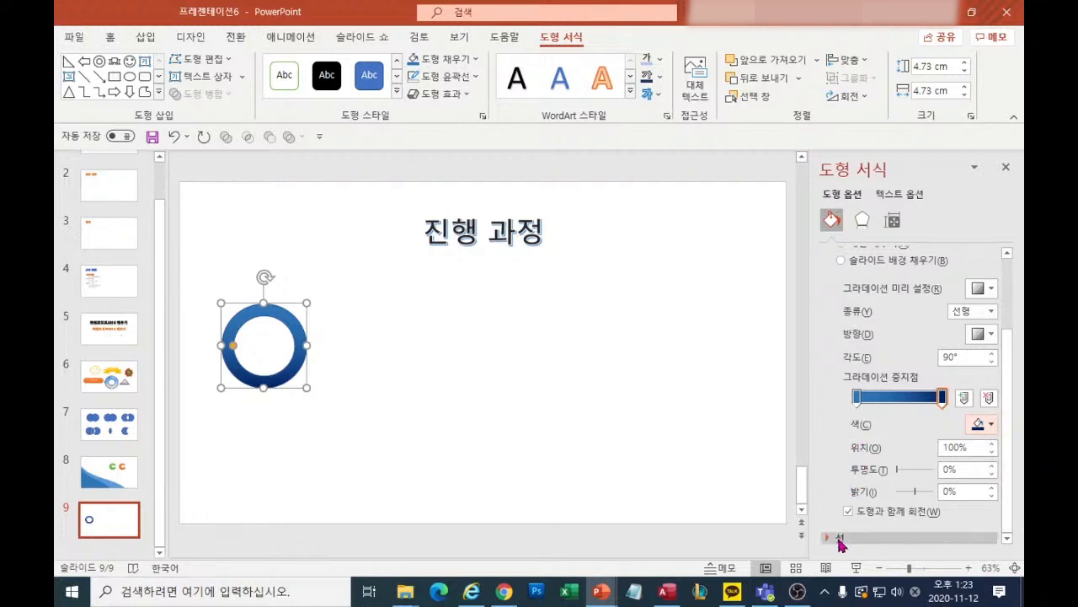
pyautogui.click(838, 537)
pyautogui.scroll(-7, 1011, 400)
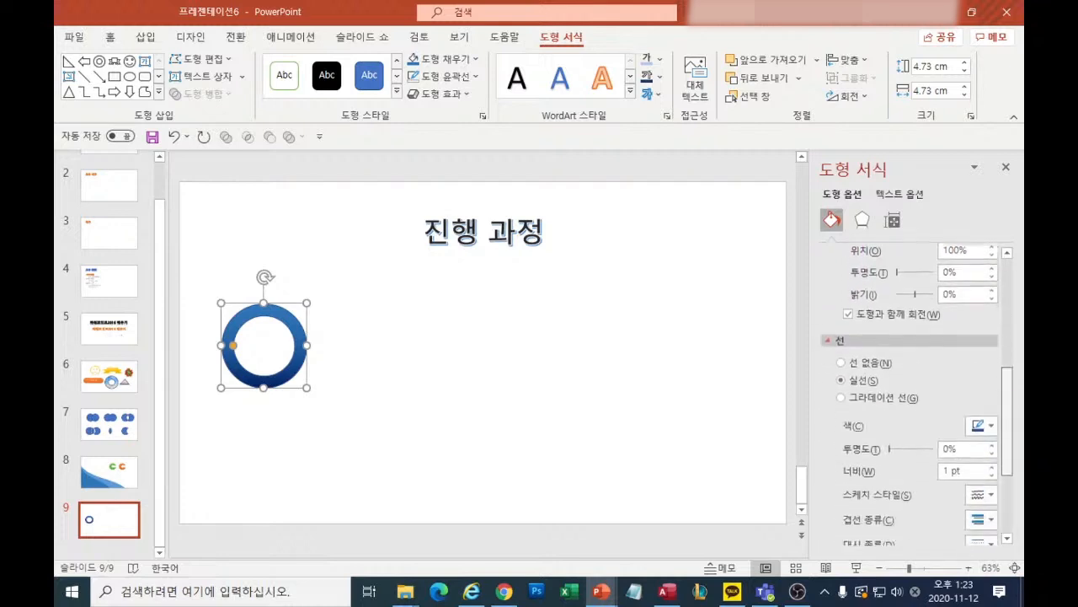
pyautogui.scroll(2, 910, 396)
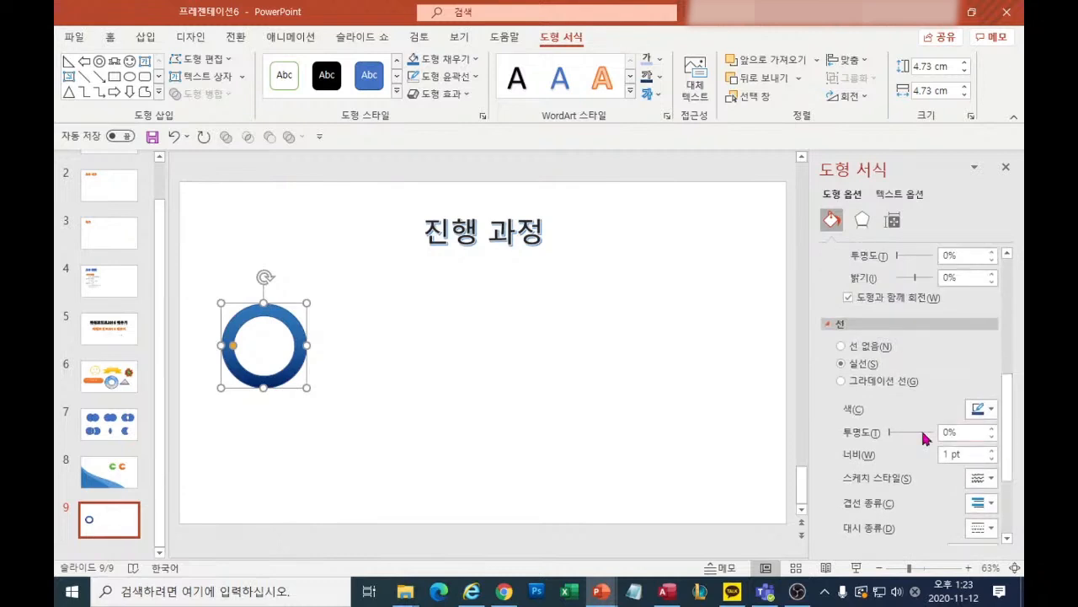
pyautogui.click(866, 347)
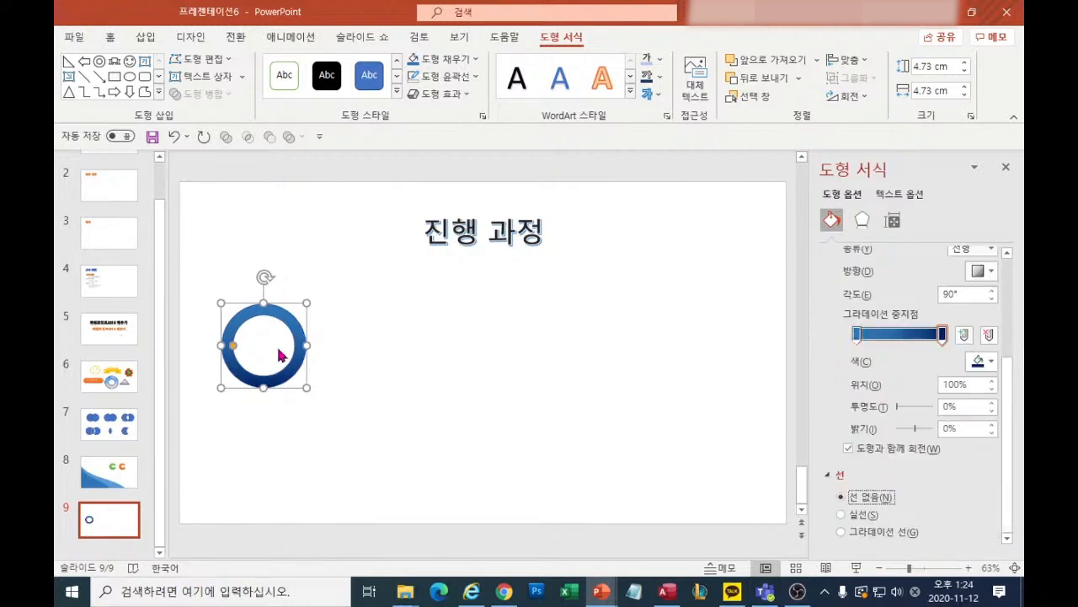
# Step: Enter the text 준비 단계 inside the ring, with each word on its own line
pyautogui.write('주ㄴ비')
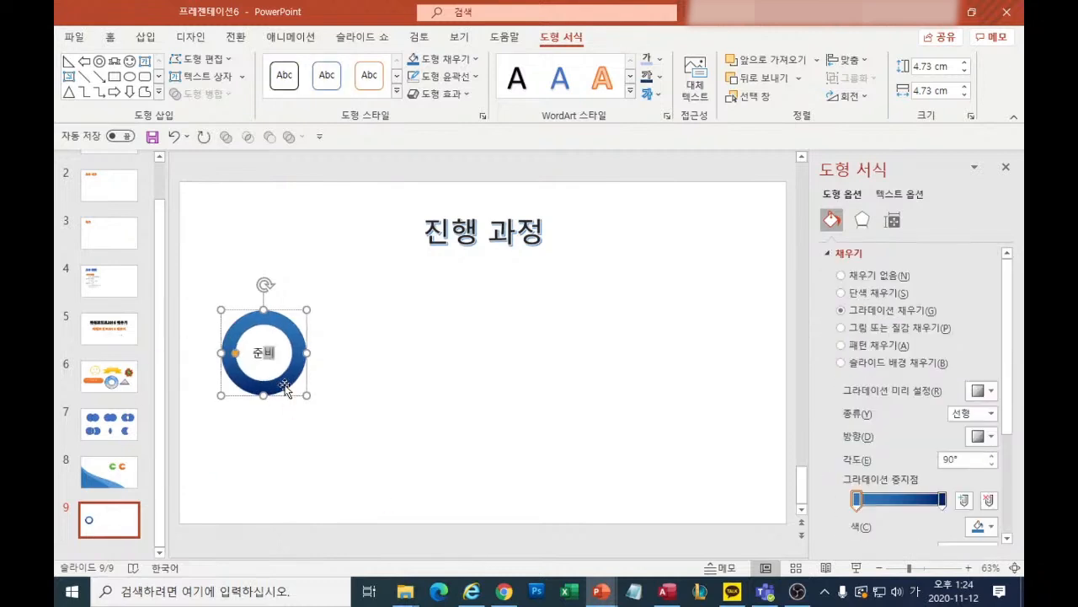
pyautogui.press('Return')
pyautogui.write('단계')
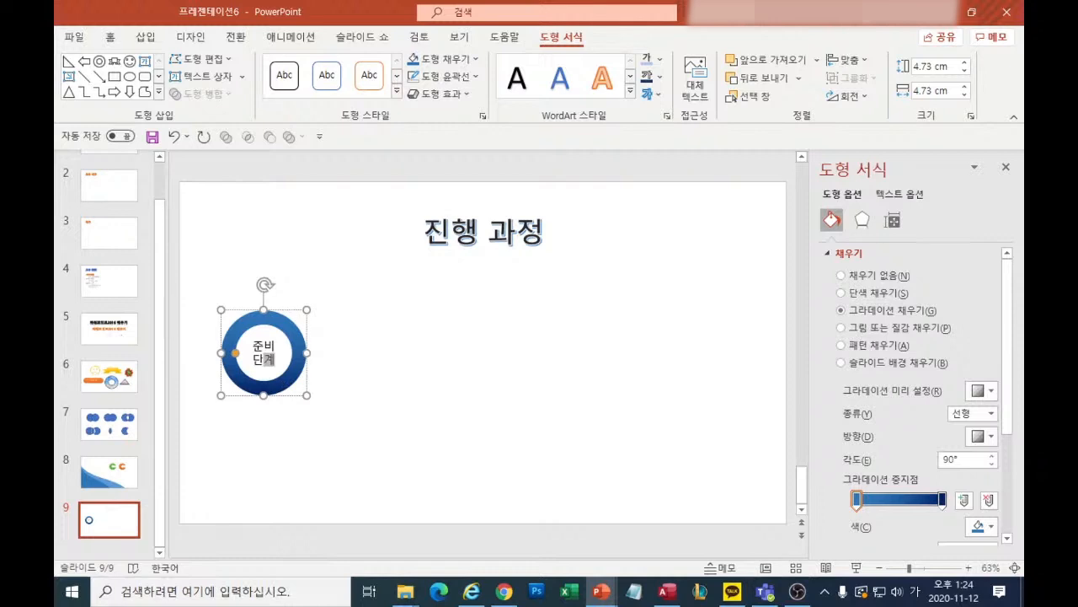
pyautogui.click(299, 380)
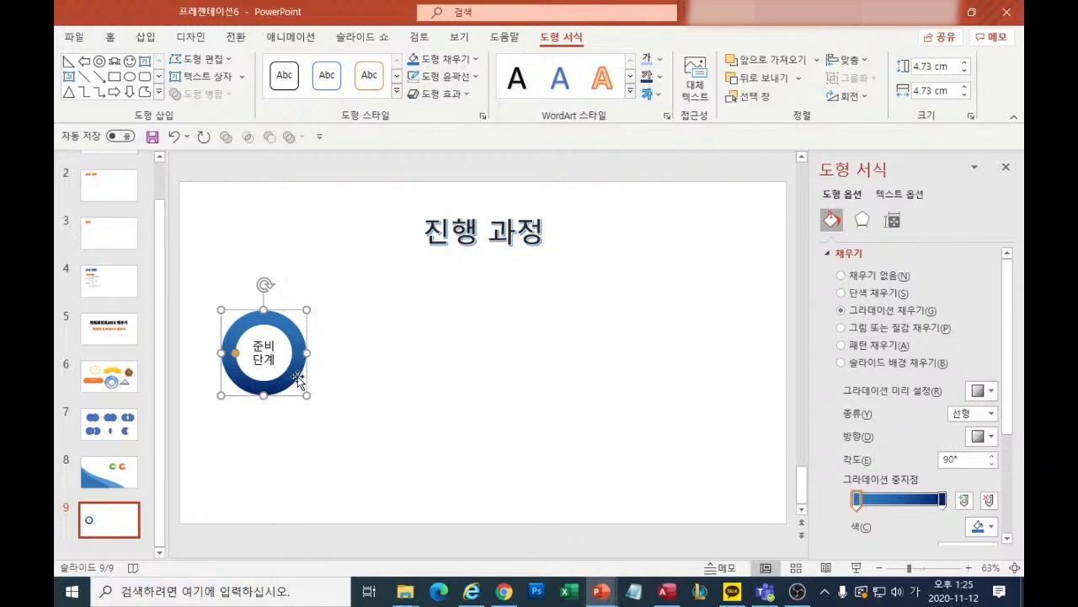
# Step: Change the font of the ring's 준비 단계 text to 휴먼둥근헤드라인
pyautogui.click(109, 36)
pyautogui.click(417, 67)
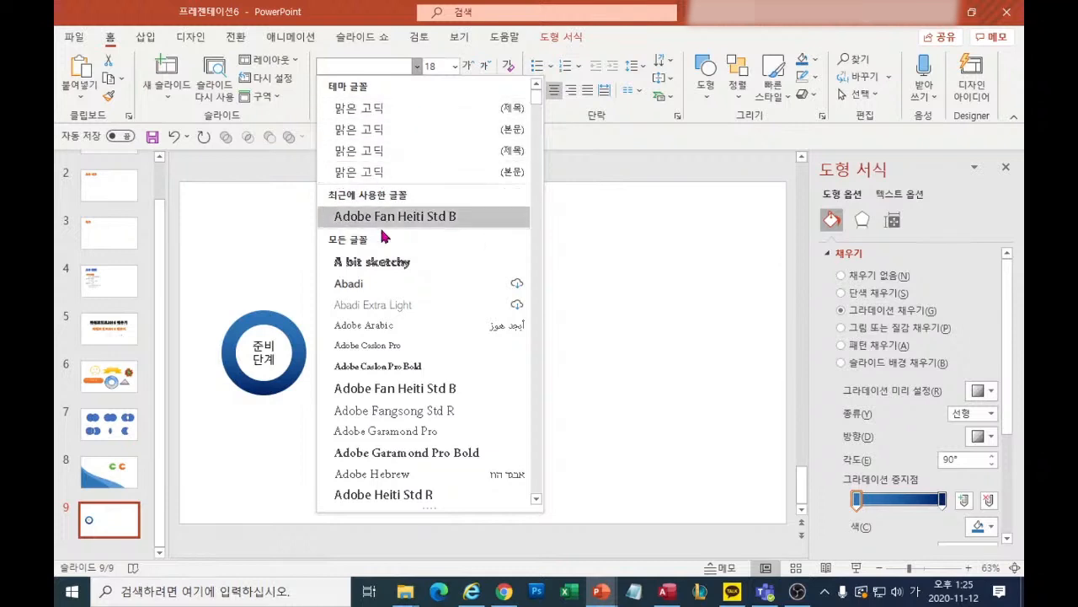
pyautogui.press('Escape')
pyautogui.click(385, 262)
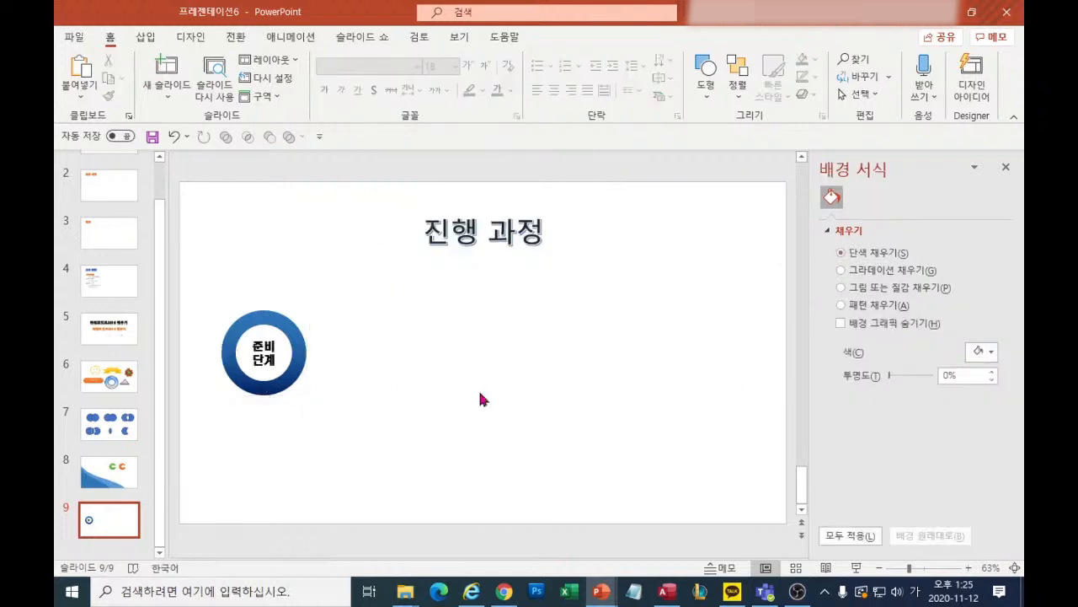
# Step: Shift the 준비 단계 ring slightly to the right and place three copies of it in a horizontal row across the slide
pyautogui.moveTo(297, 380); pyautogui.dragTo(304, 378)
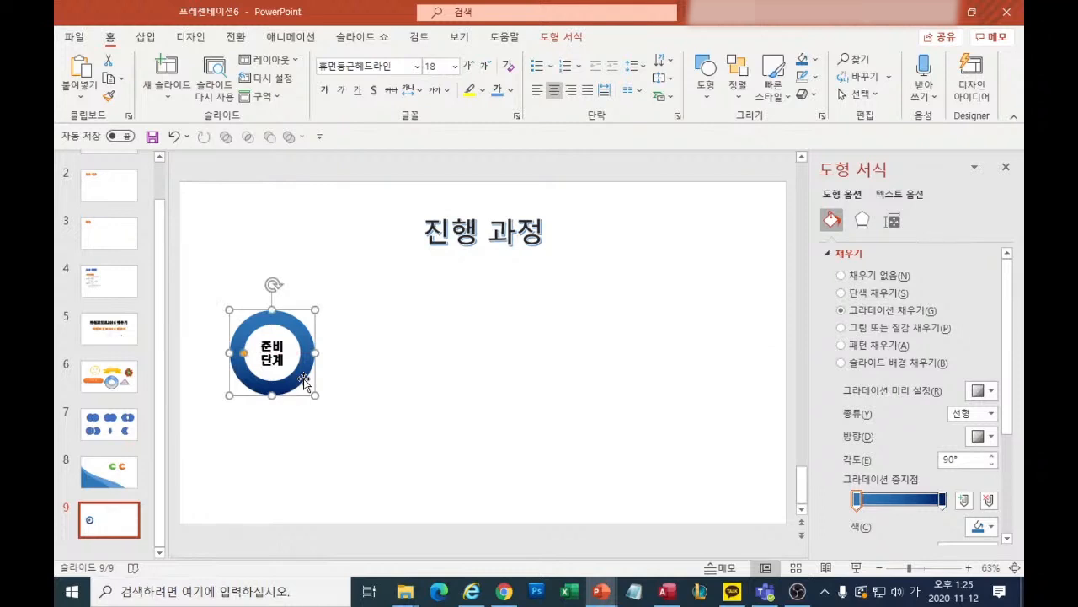
pyautogui.moveTo(305, 385); pyautogui.dragTo(721, 388)
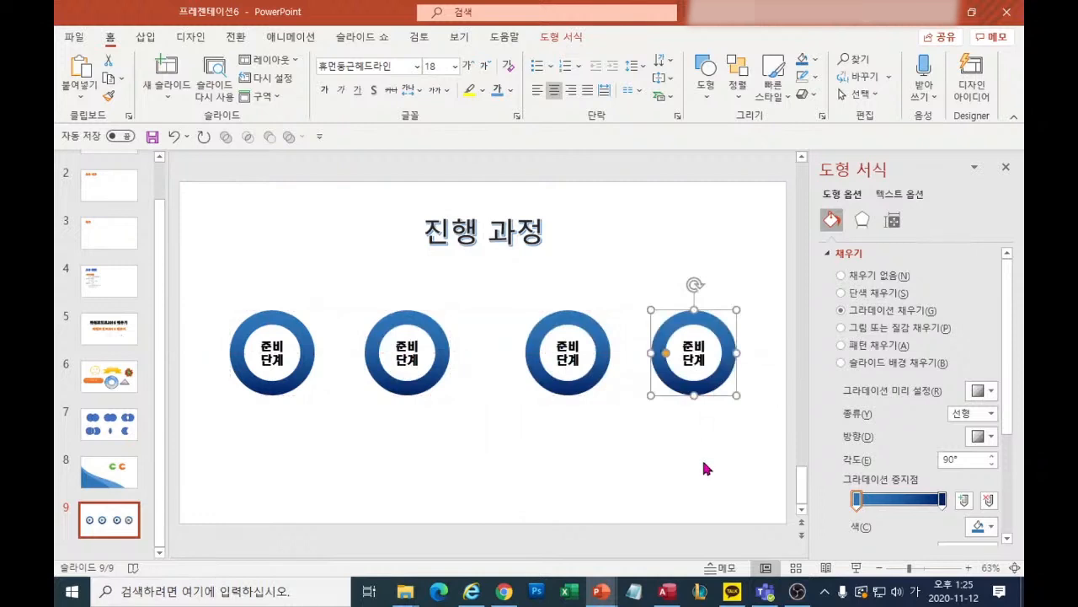
# Step: Change the second ring's label to 분석 단계 by replacing the word 준비 with 분석
pyautogui.click(701, 462)
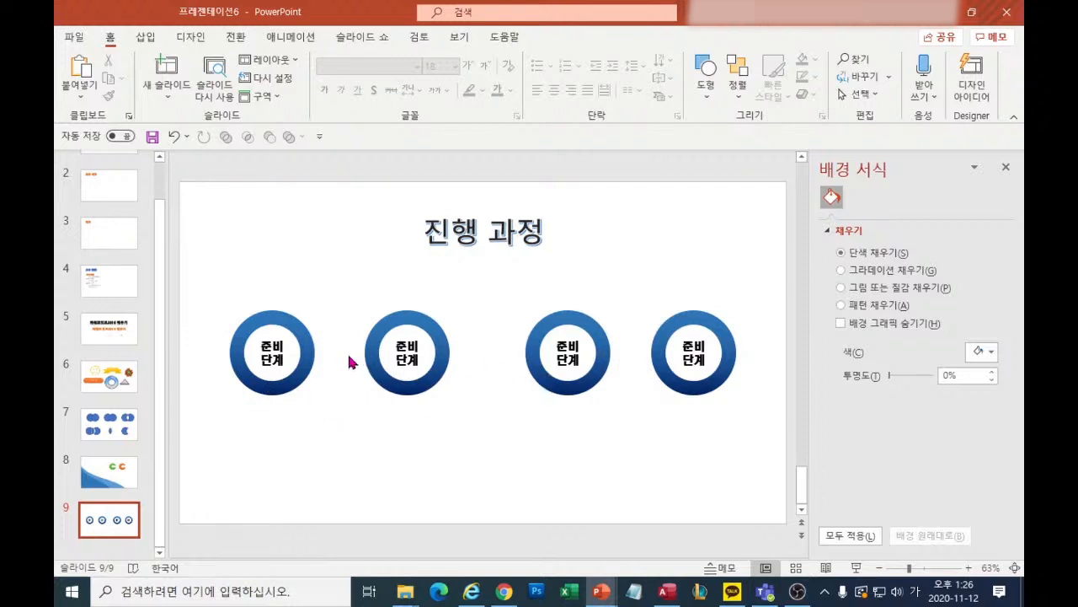
pyautogui.click(393, 346)
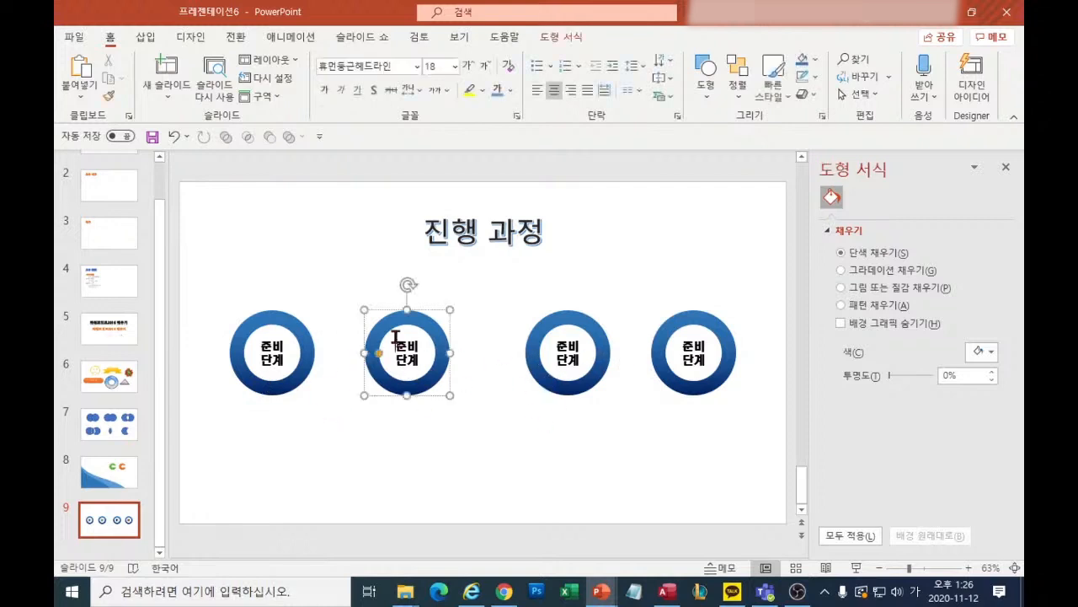
pyautogui.write('부ㄴㅅ')
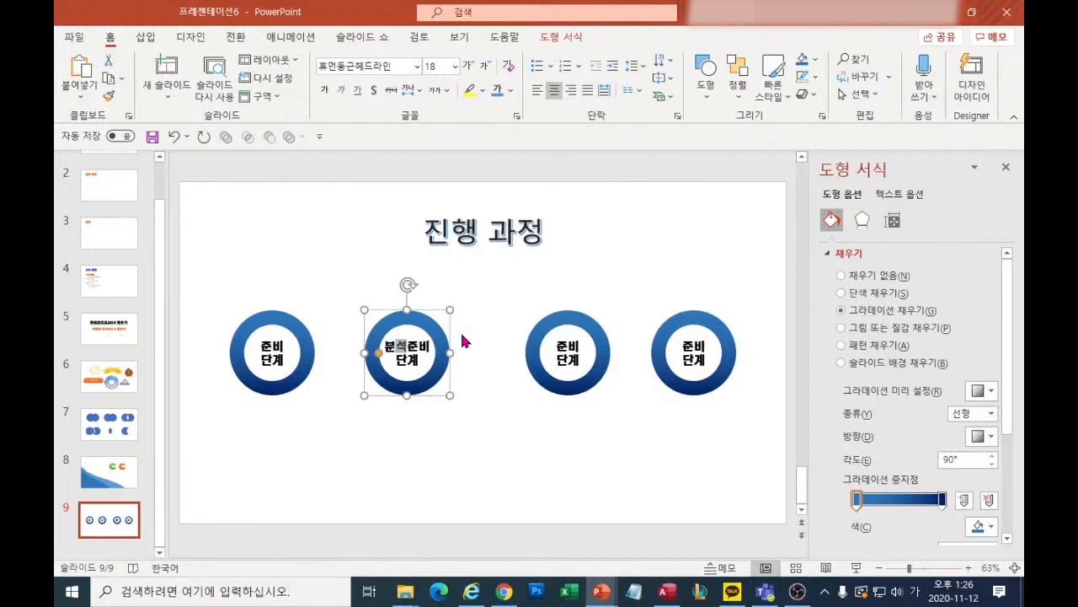
pyautogui.write('ㅓㄱ')
pyautogui.press('Delete')
pyautogui.press('Delete')
# Step: Change the third ring's label to 실행 단계 by replacing the word 준비 with 실행
pyautogui.click(562, 341)
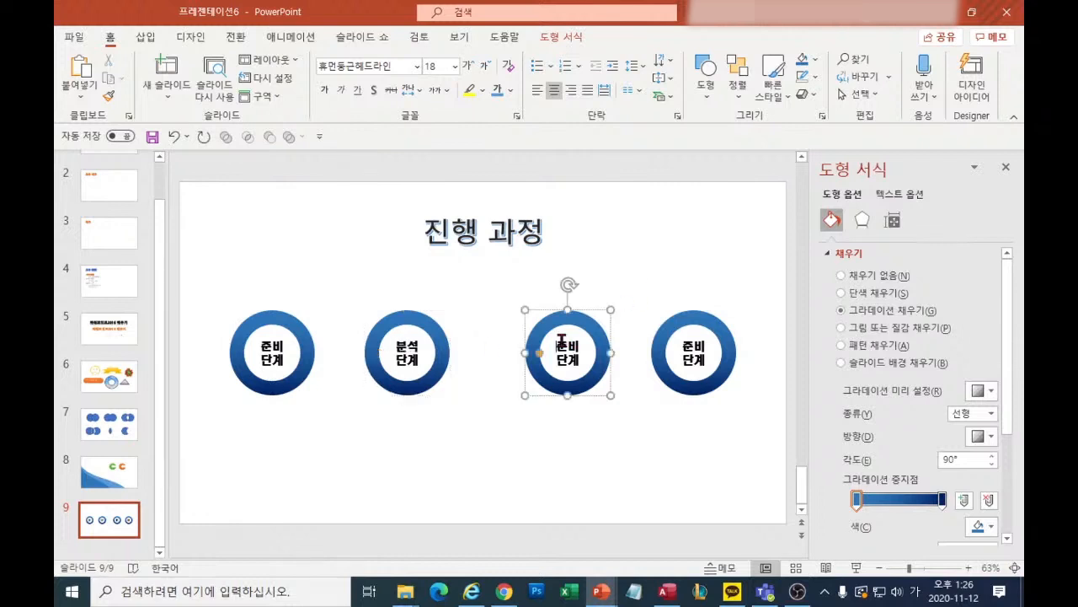
pyautogui.write('ㅅㅣㄹㅎㅐㅇ')
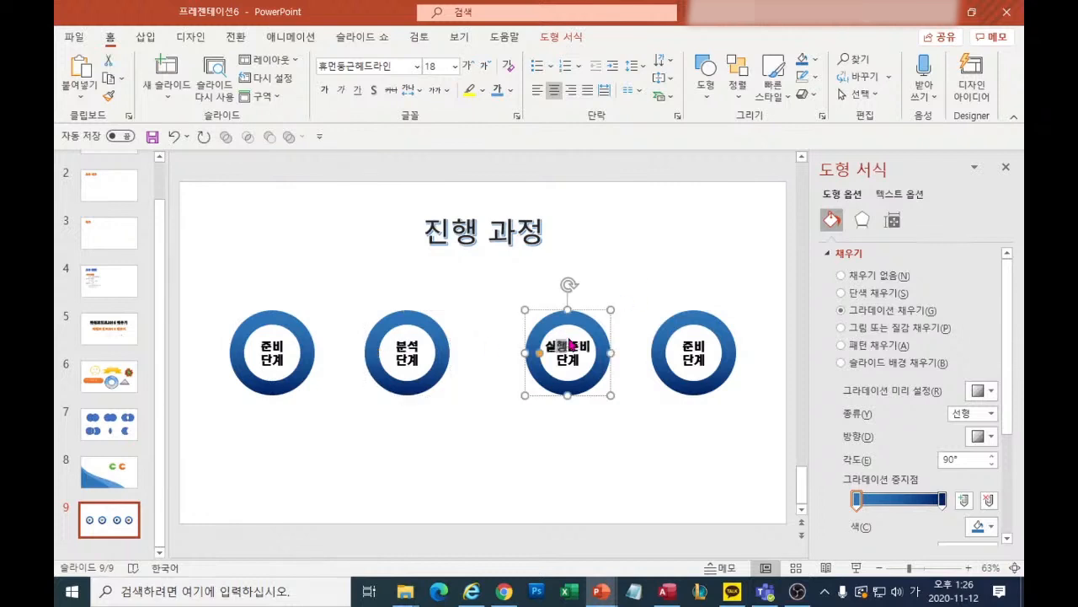
pyautogui.press('Delete')
pyautogui.press('Delete')
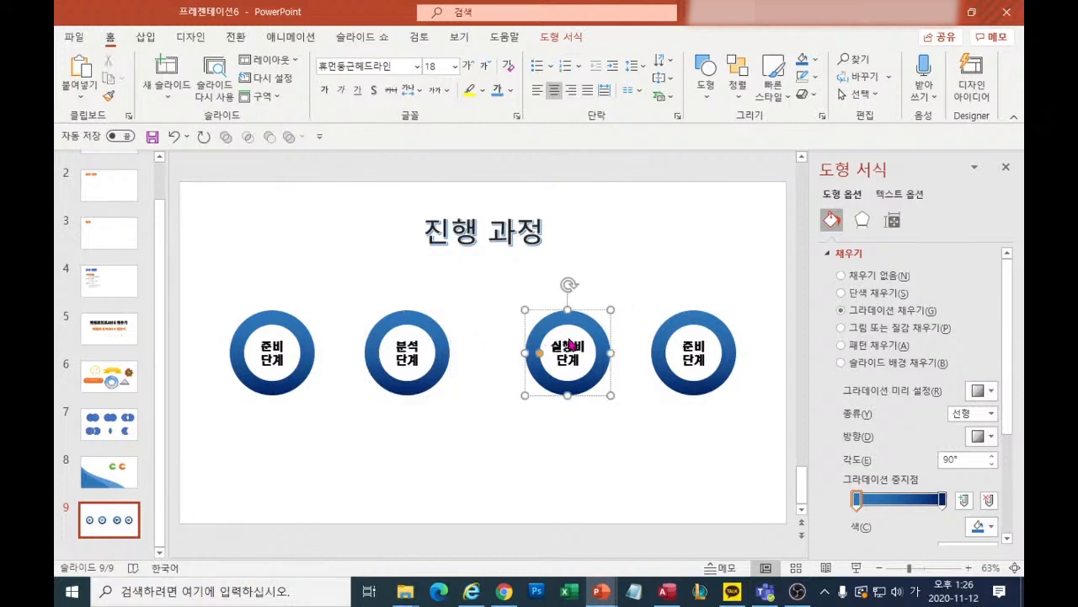
# Step: Change the fourth ring's label to 적용 단계 by replacing the word 준비 with 적용
pyautogui.click(684, 345)
pyautogui.write('ㄷ')
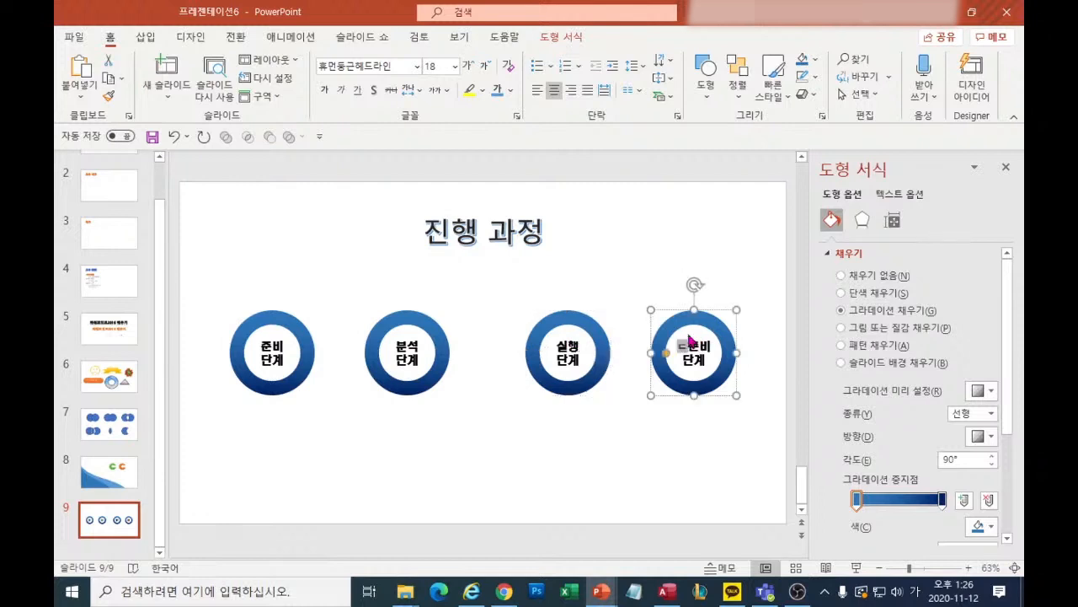
pyautogui.write('ㅓㄱㅇㅛㅇ')
pyautogui.press('Delete')
pyautogui.press('Delete')
pyautogui.click(644, 462)
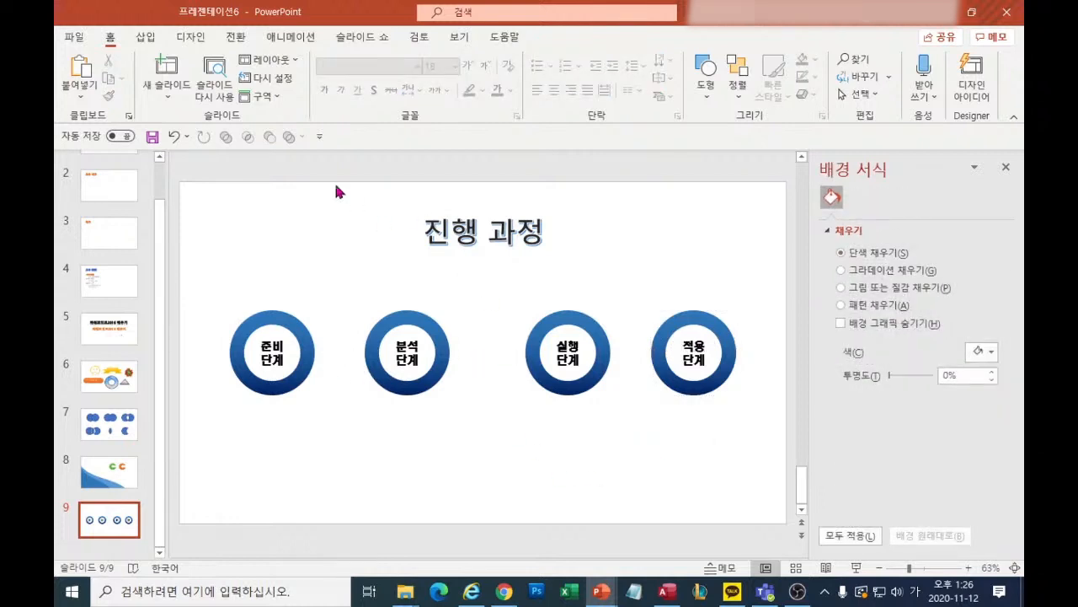
# Step: Draw a small right block arrow between the first two rings and place copies of it in the other two gaps
pyautogui.click(146, 37)
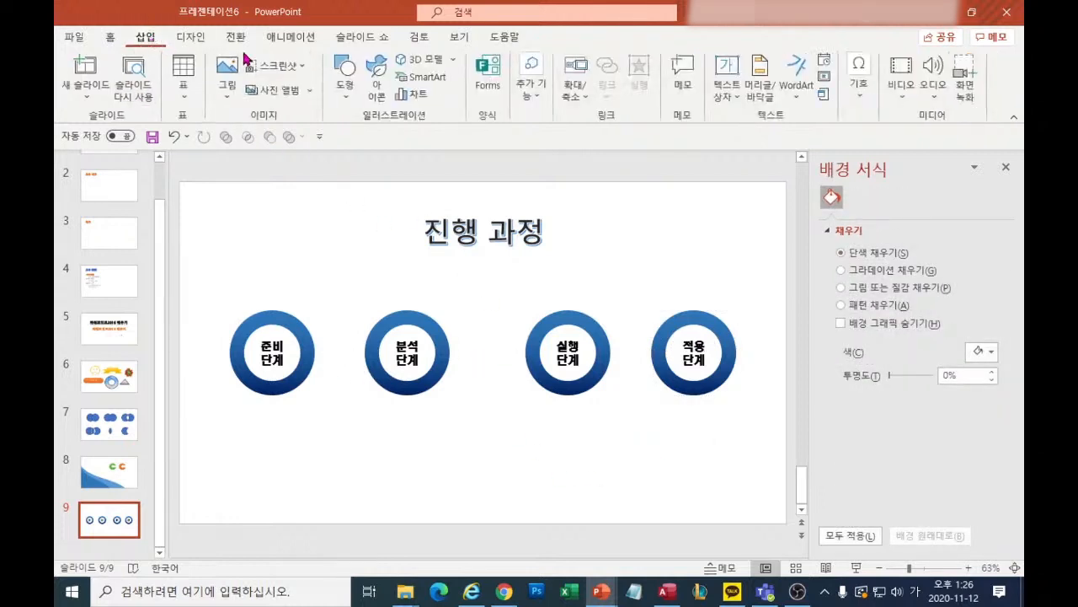
pyautogui.click(343, 93)
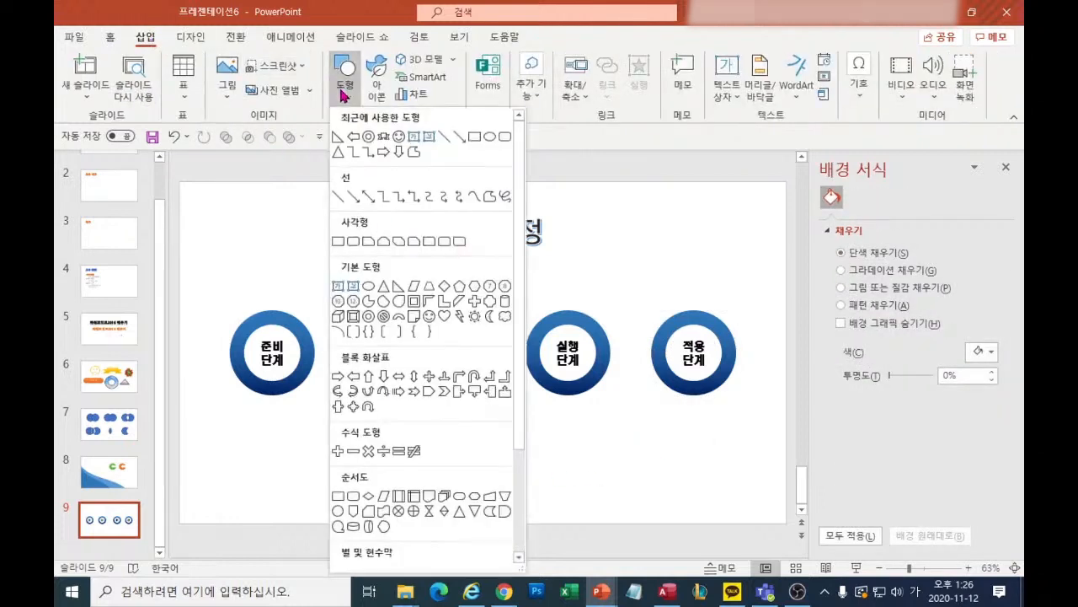
pyautogui.click(339, 376)
pyautogui.moveTo(319, 340); pyautogui.dragTo(641, 357)
pyautogui.click(371, 400)
pyautogui.click(644, 401)
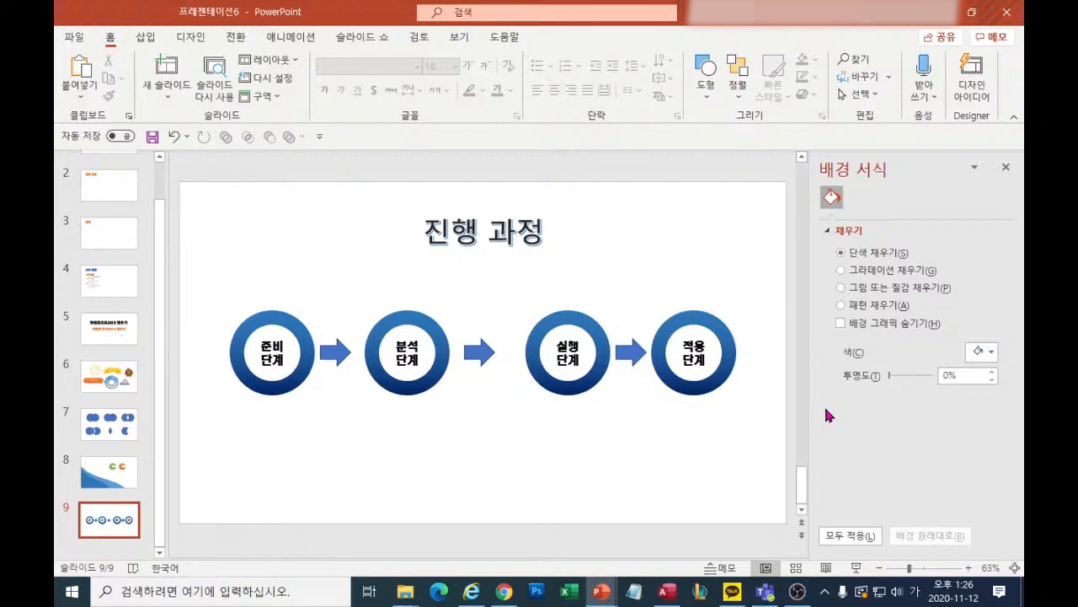
# Step: Select the 분석 단계 ring in the process row
pyautogui.click(313, 361)
pyautogui.click(453, 352)
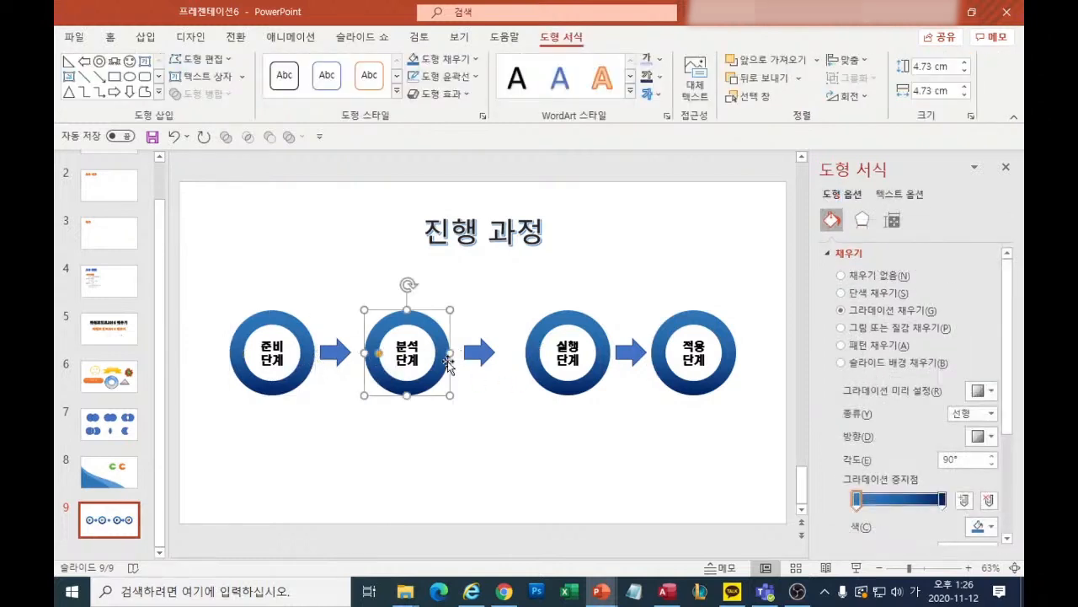